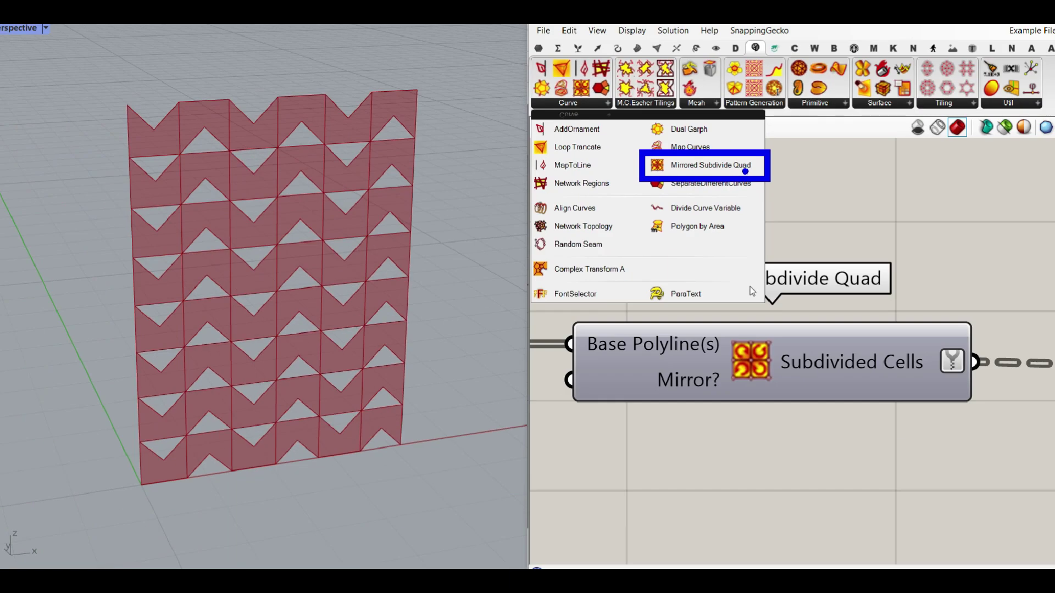
Examine the example definition from the Mirrored Subdivide Quad component through Point On Curve to the final Surface parameters
right_click_drag(823, 244, 802, 249)
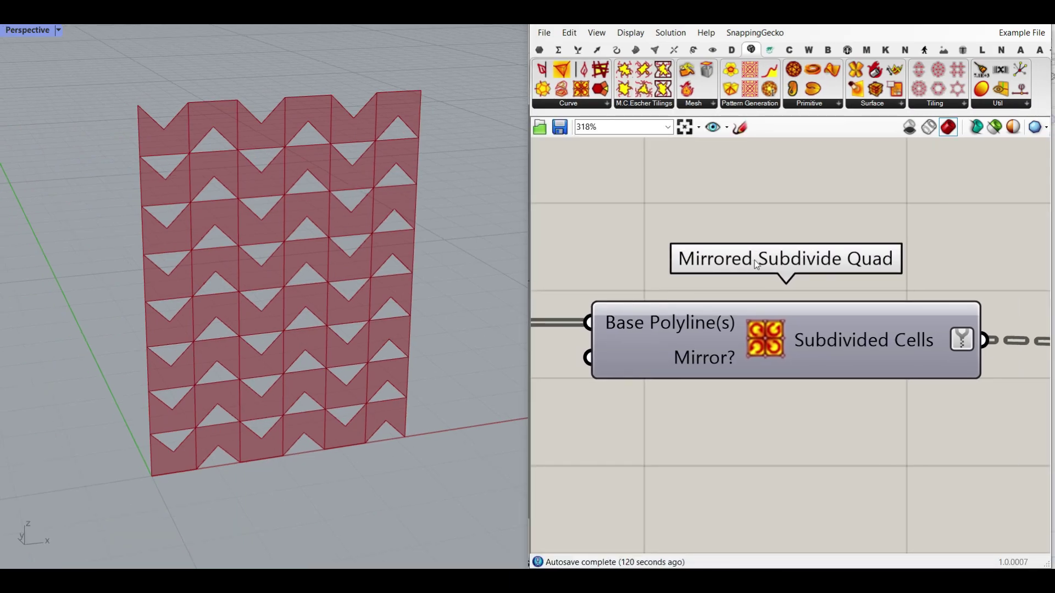
scroll(693, 279, "down", 4)
right_click_drag(970, 285, 572, 261)
scroll(755, 269, "up", 2)
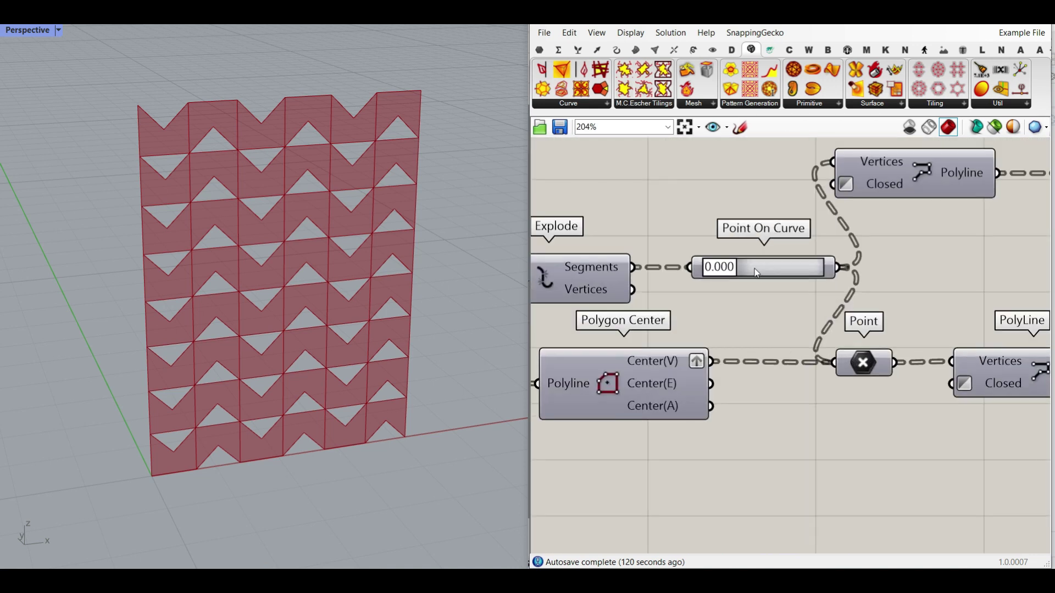
left_click_drag(727, 268, 697, 252)
right_click_drag(798, 294, 690, 243)
scroll(690, 242, "down", 4)
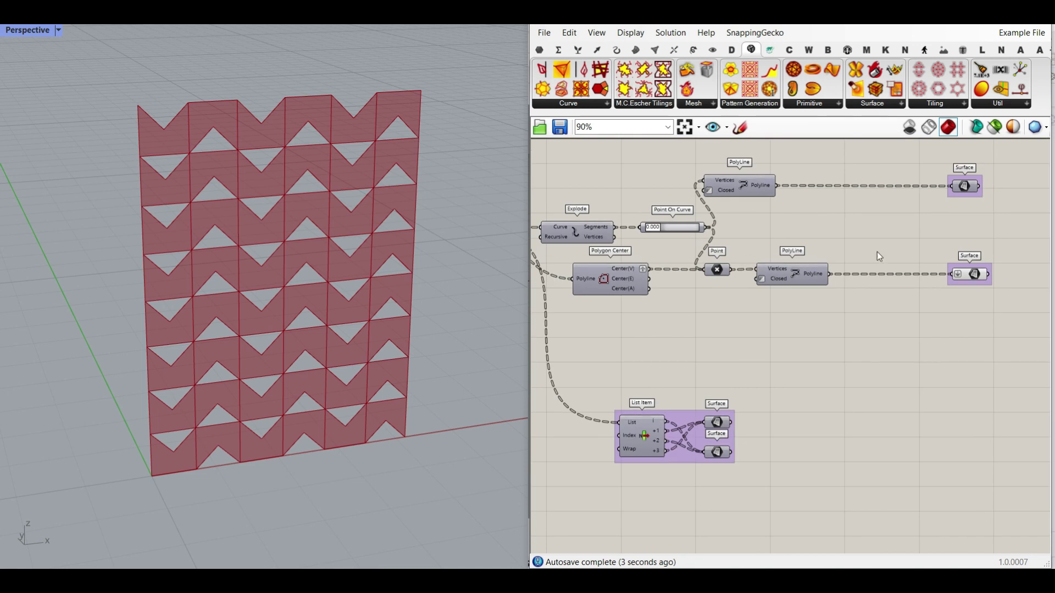
Show the preview of the upper Surface parameter fed by PolyLine and hide the preview of the lower one
right_click_drag(945, 204, 841, 206)
right_click(859, 190)
left_click(877, 214)
right_click(870, 274)
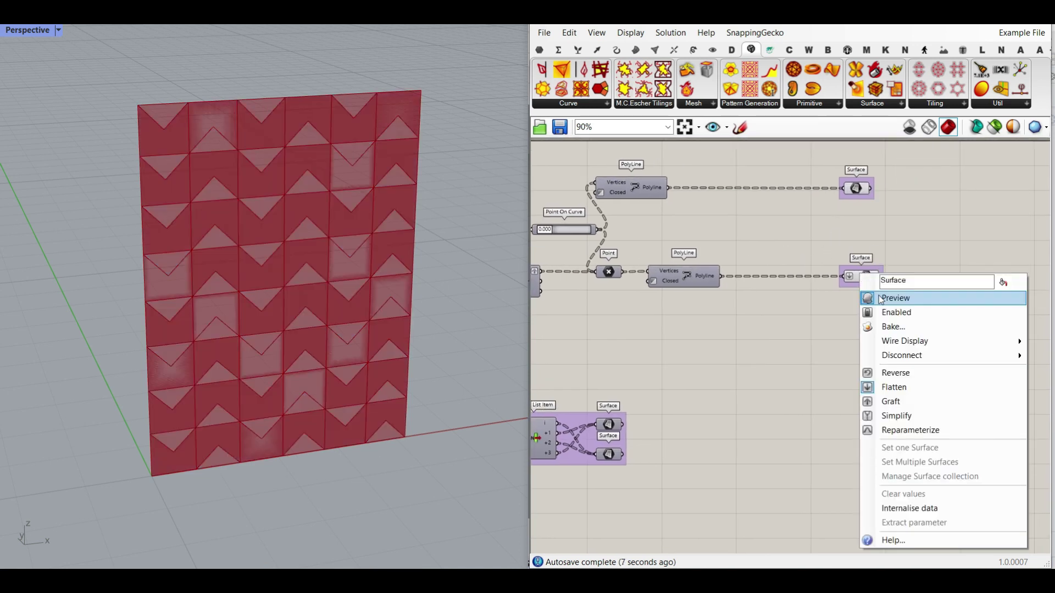
left_click(876, 297)
Set the Point On Curve parameter to 1.000
scroll(763, 230, "up", 4)
scroll(762, 230, "up", 4)
left_click_drag(713, 247, 879, 249)
scroll(757, 255, "down", 3)
scroll(757, 254, "down", 3)
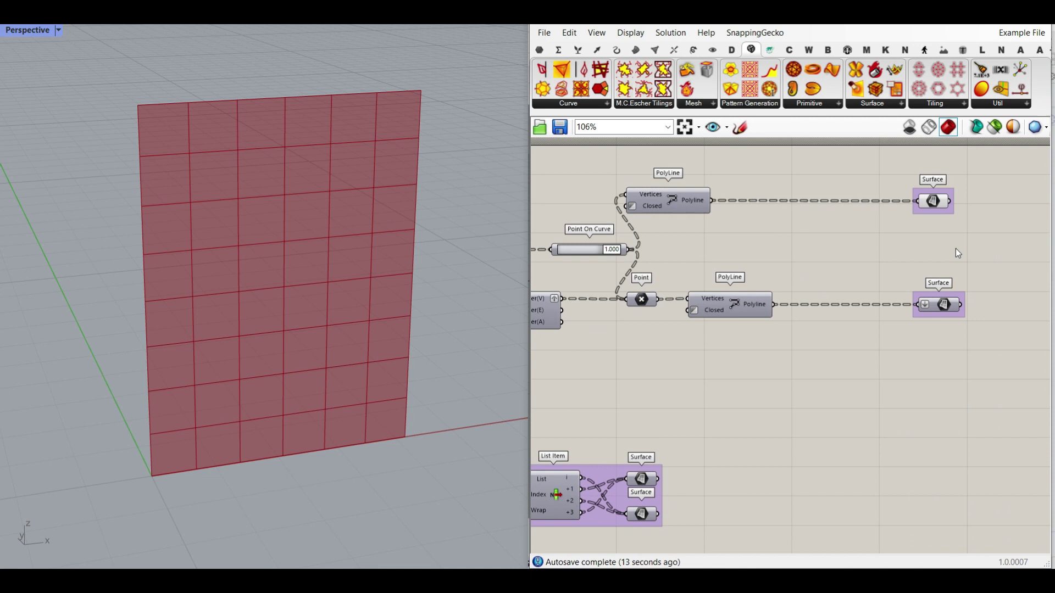
Hide the upper Surface parameter's preview and show the previews of the two Surface parameters fed by List Item
left_click(932, 201)
right_click(792, 189)
left_click(823, 218)
right_click_drag(694, 457, 762, 351)
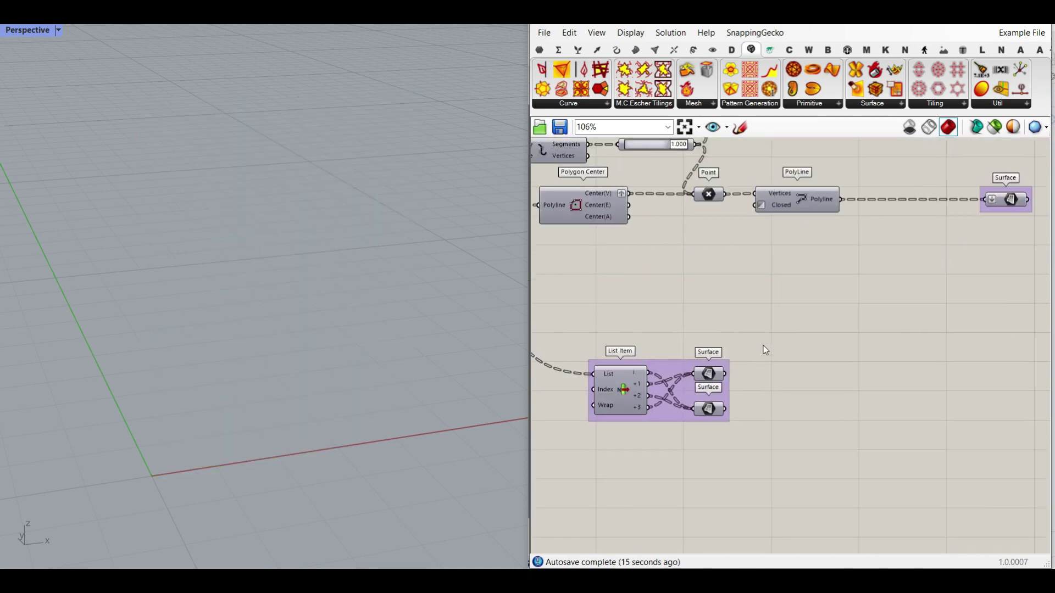
right_click(710, 374)
left_click(744, 318)
right_click(709, 374)
left_click(745, 332)
Highlight the cells of the lower Surface fed by List Item, and examine the alternating pattern and the Mirrored Subdivide Quad component
left_click(709, 408)
scroll(272, 325, "up", 5)
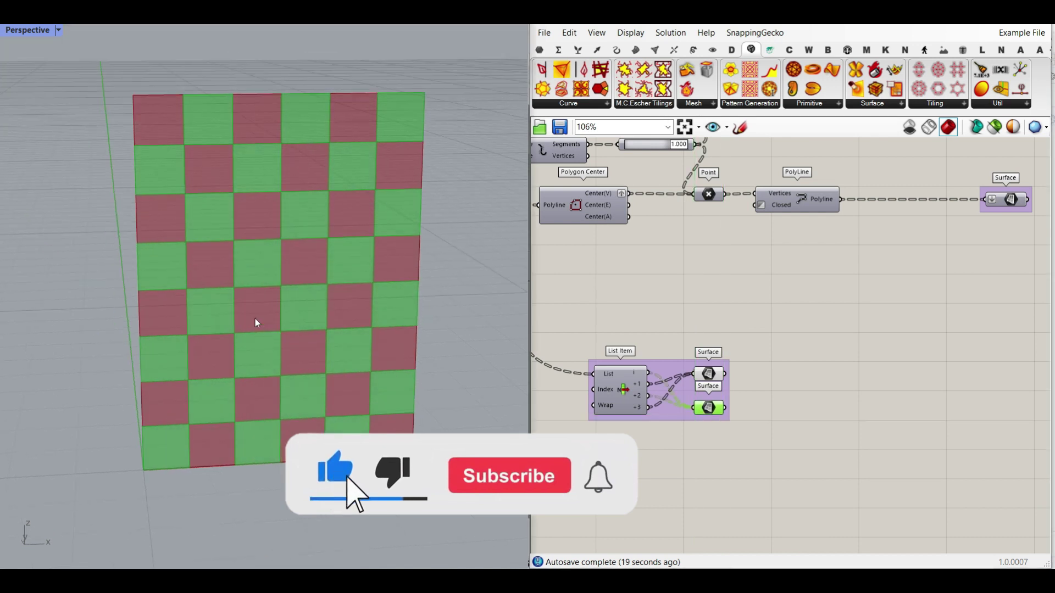
scroll(240, 327, "down", 5)
scroll(709, 330, "up", 5)
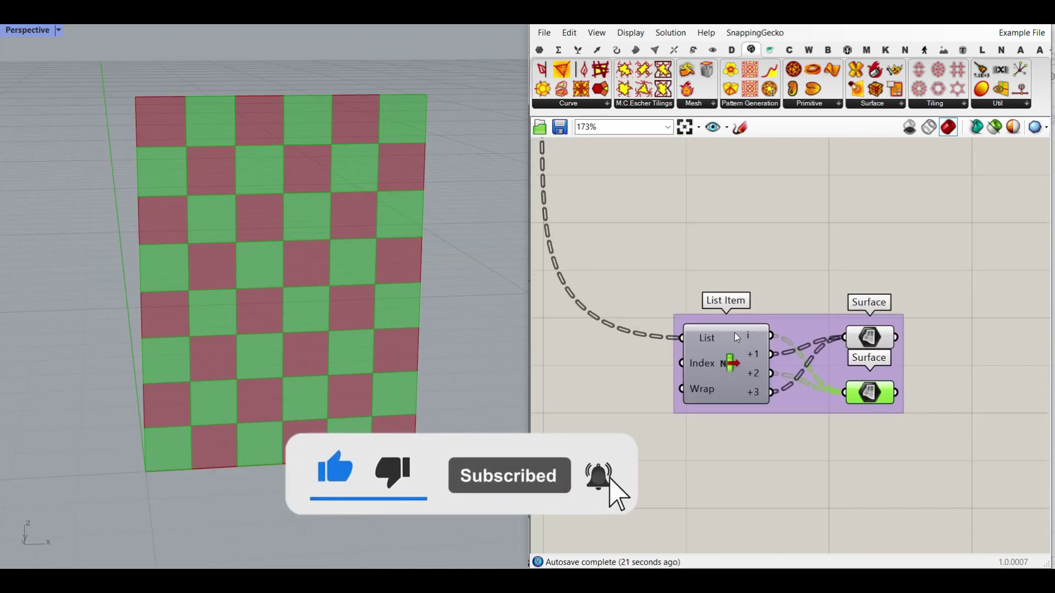
scroll(695, 282, "down", 5)
right_click_drag(662, 300, 879, 413)
scroll(673, 254, "up", 6)
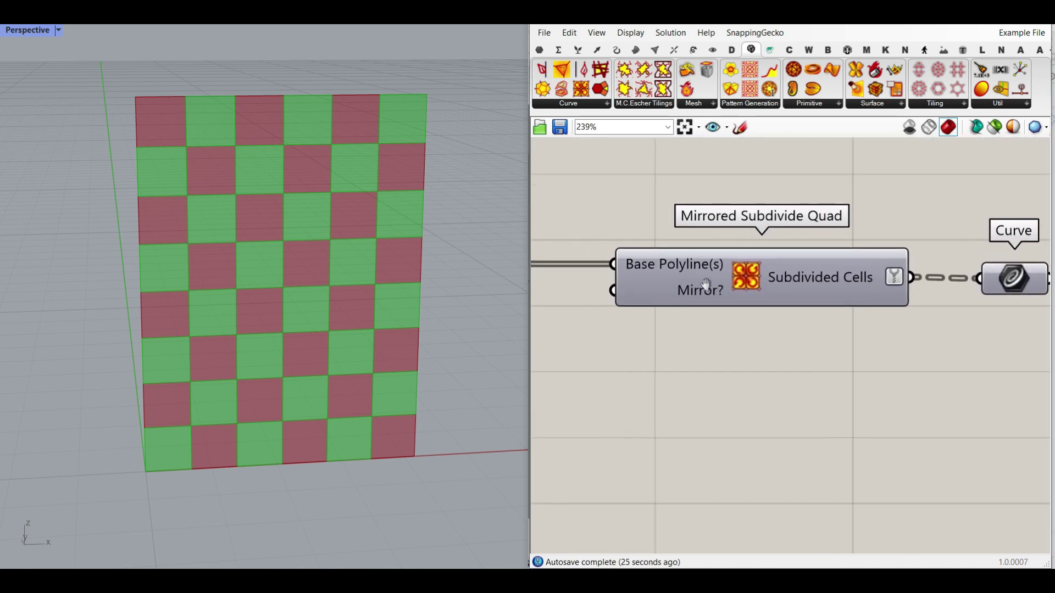
right_click_drag(703, 287, 690, 340)
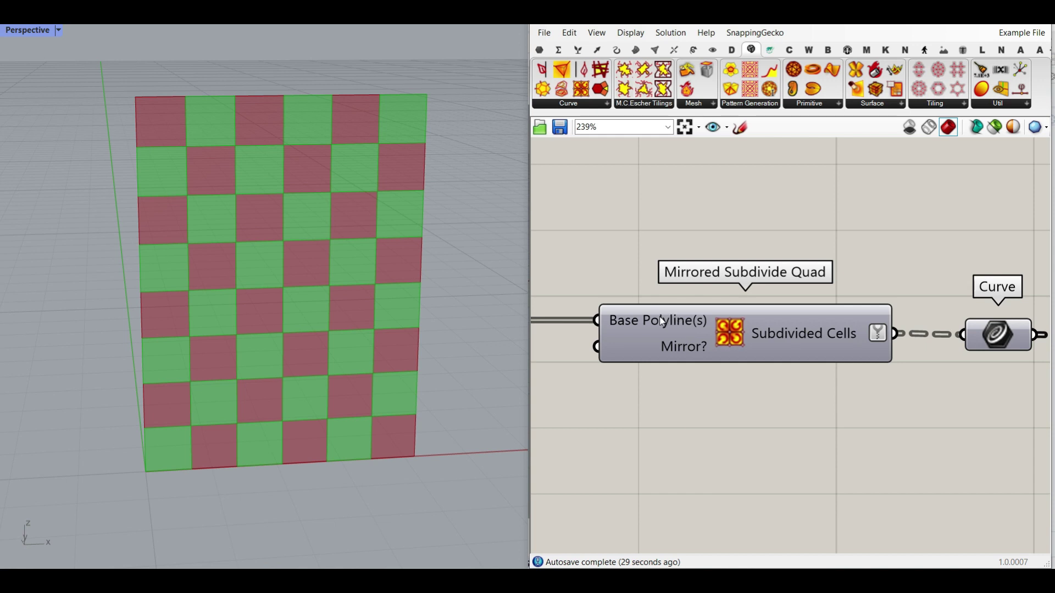
Start a new definition and place a Mirrored Subdivide Quad component on the canvas
left_click(544, 32)
left_click(572, 45)
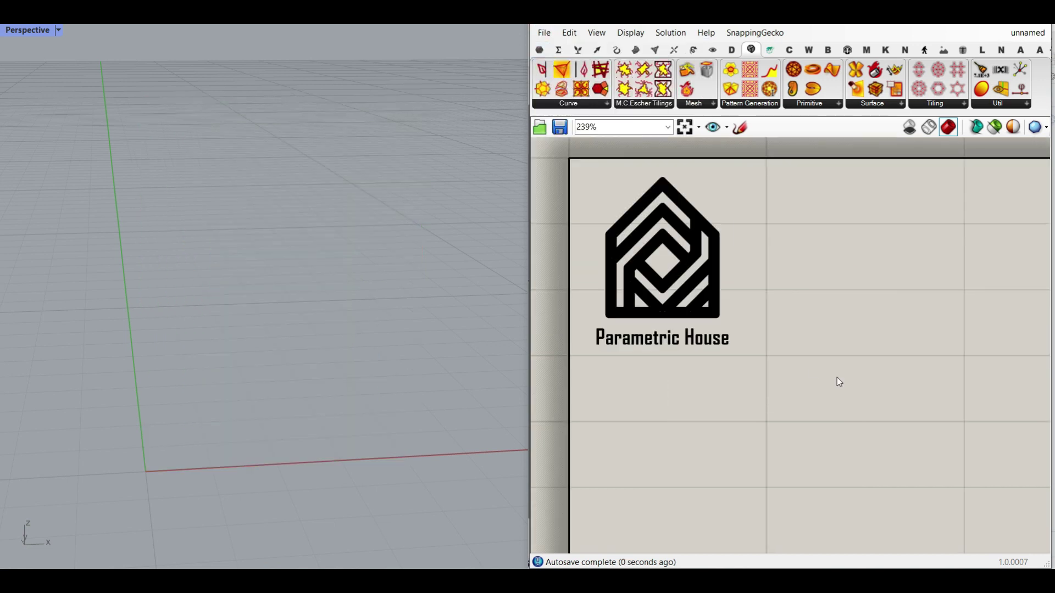
left_click(591, 103)
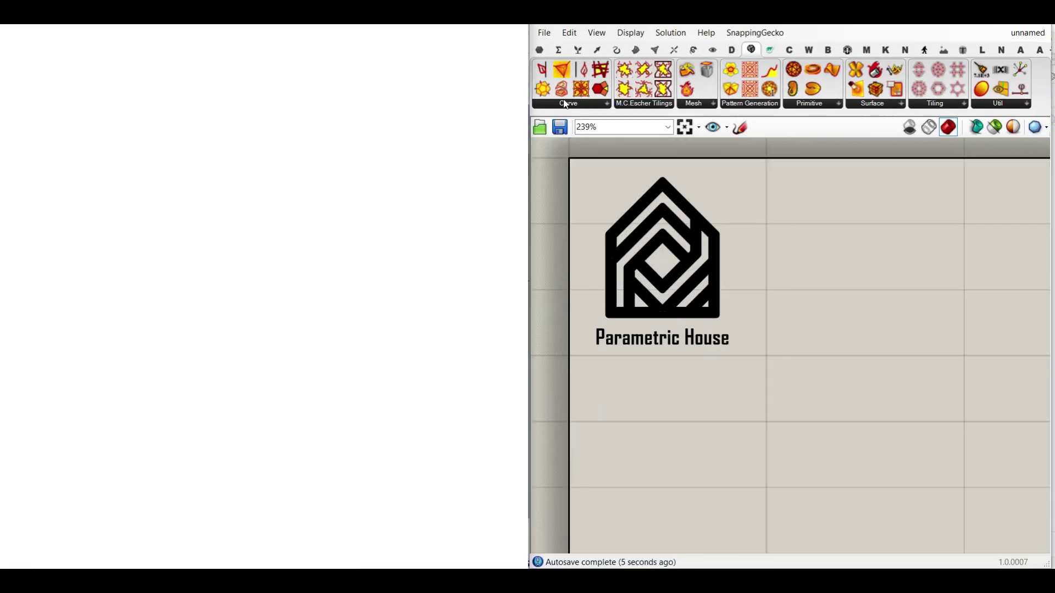
left_click(555, 103)
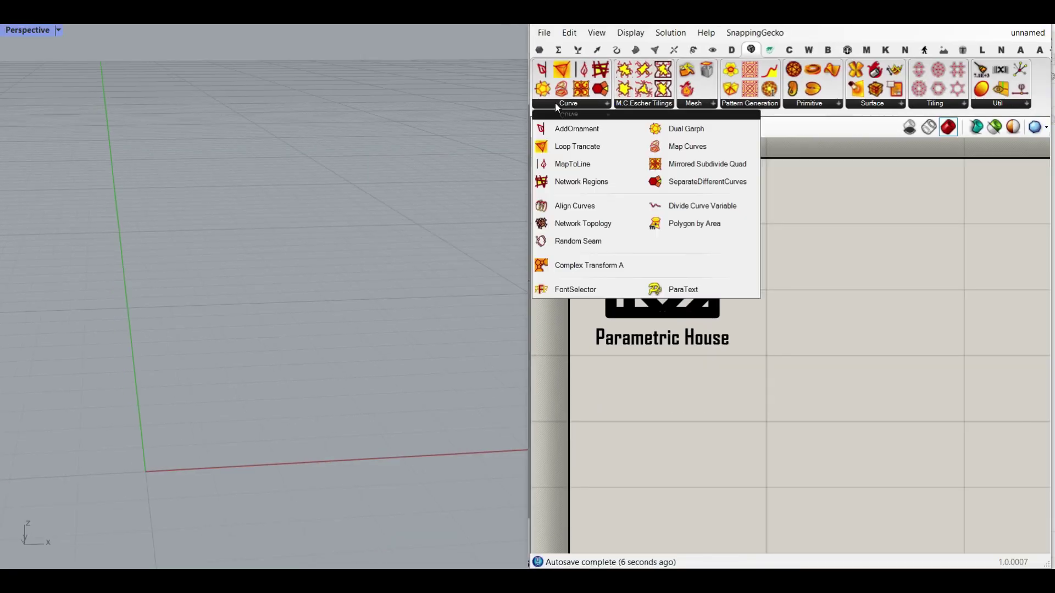
left_click(700, 168)
left_click(937, 459)
right_click_drag(920, 471, 700, 312)
left_click_drag(700, 311, 865, 326)
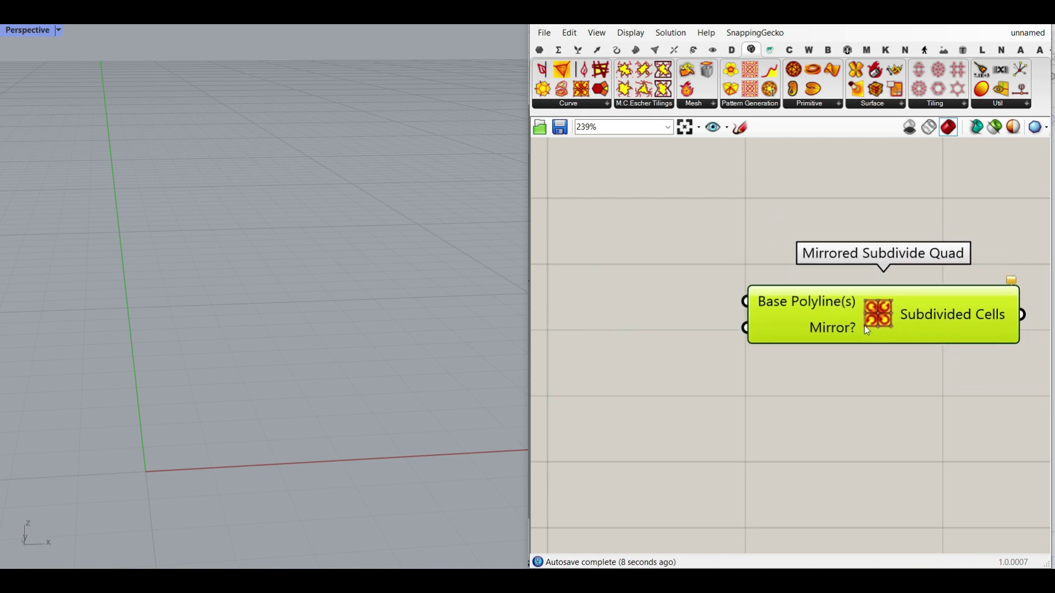
right_click_drag(777, 294, 666, 279)
mouse_move(668, 285)
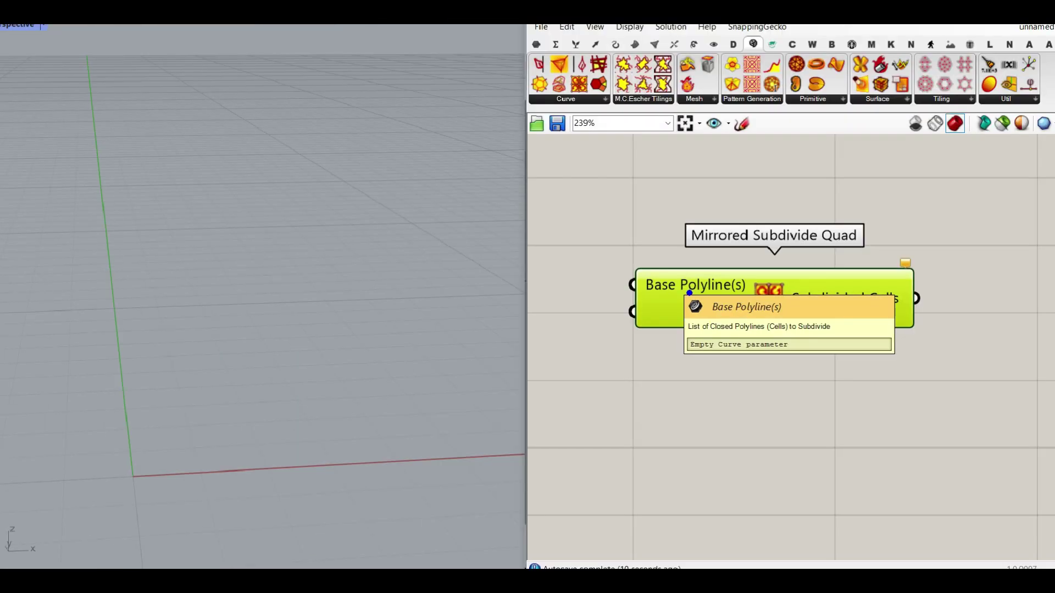
Add a Square grid component to the canvas, in front of the Mirrored Subdivide Quad component
right_click_drag(651, 214, 774, 283)
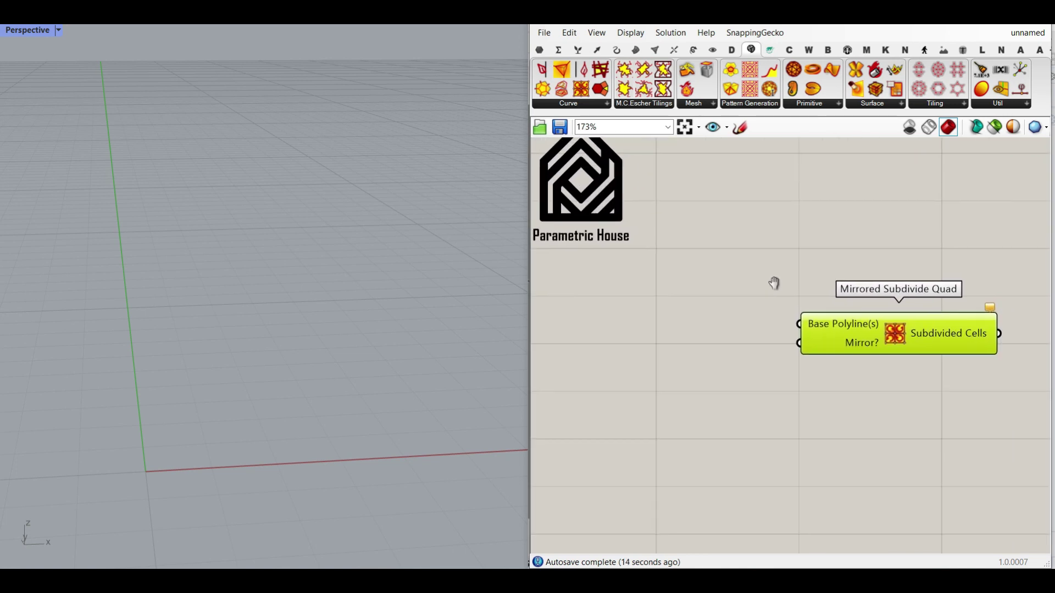
left_click(597, 50)
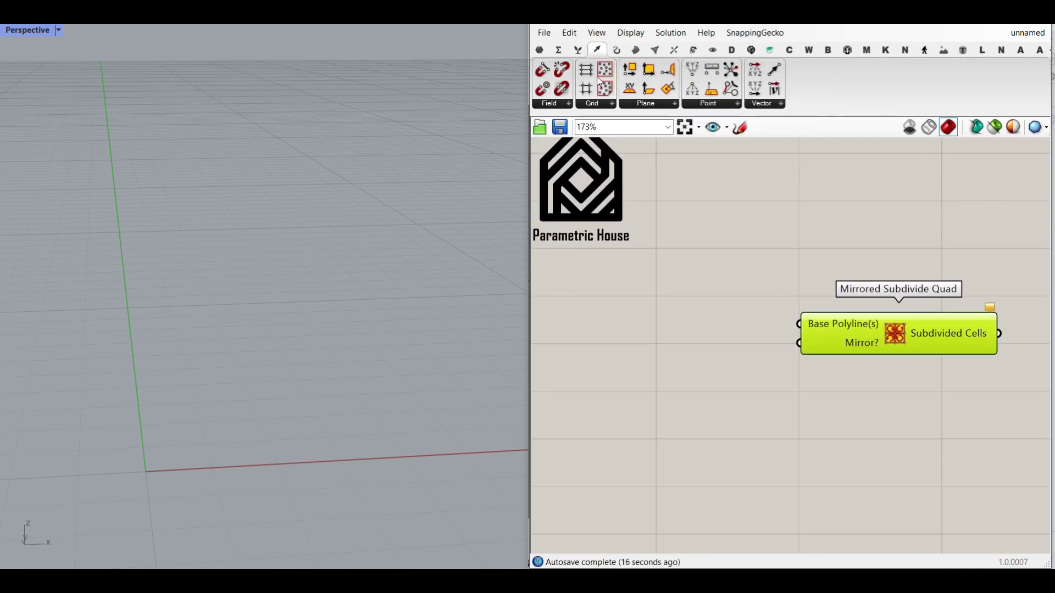
left_click(605, 104)
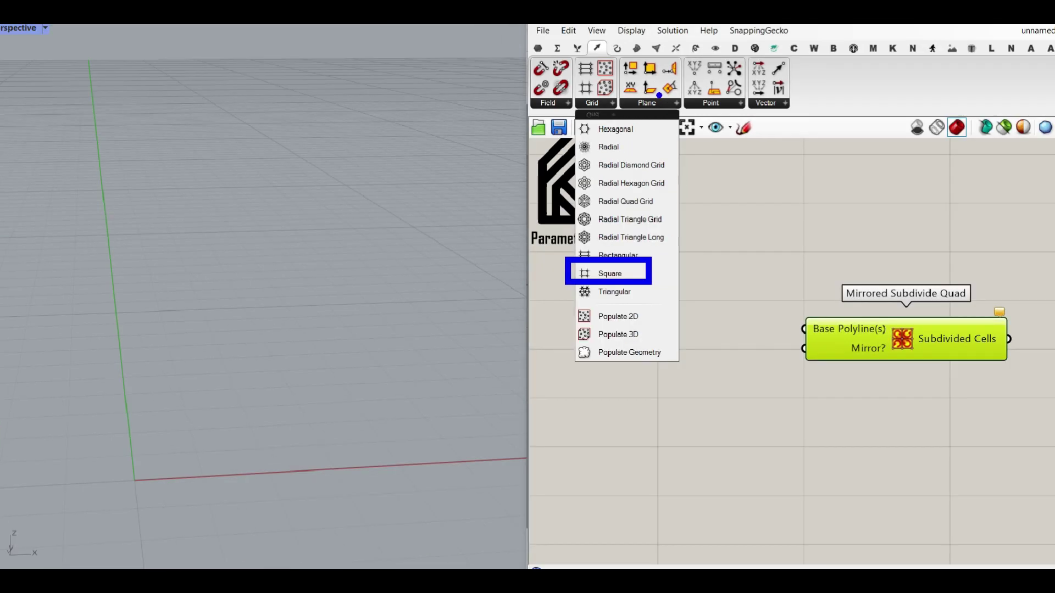
left_click(571, 76)
left_click(601, 103)
left_click(641, 270)
left_click(734, 374)
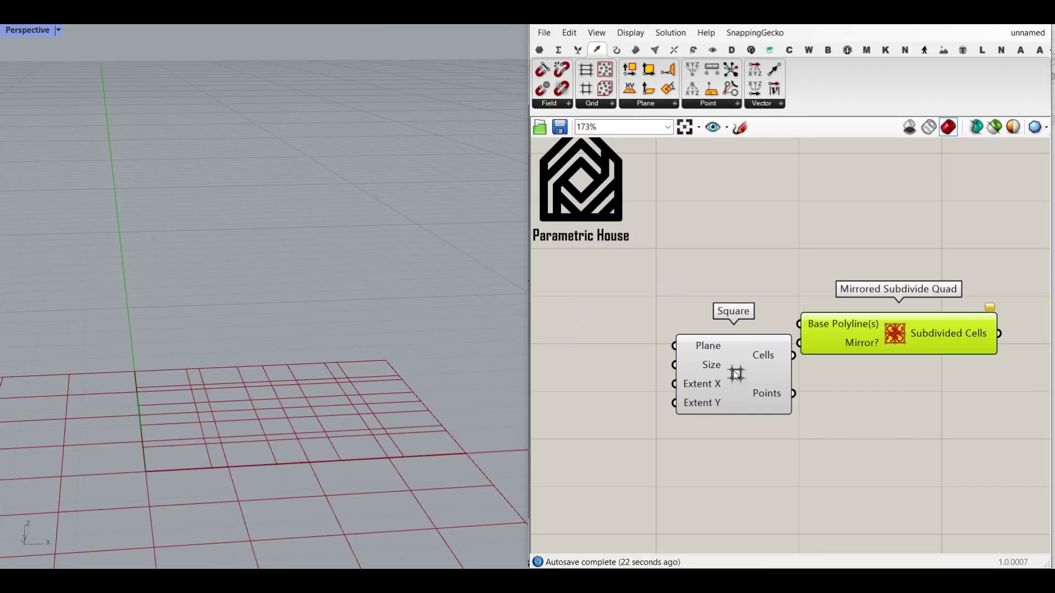
right_click_drag(724, 373, 817, 299)
left_click(816, 298)
Feed a new XZ Plane component into the Square grid's Plane input and hide its preview
scroll(310, 272, "down", 3)
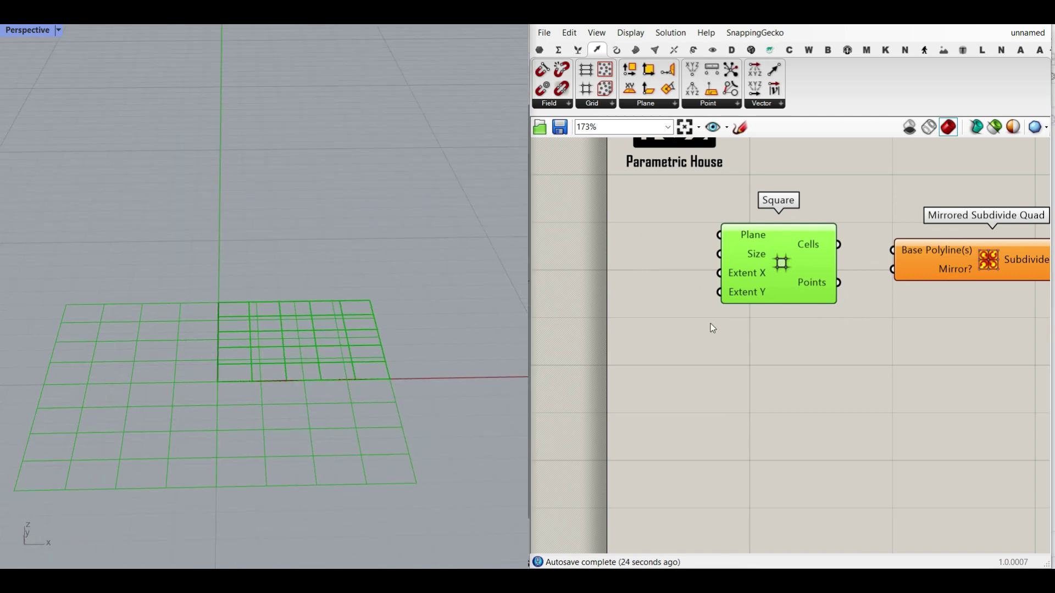
scroll(762, 241, "up", 3)
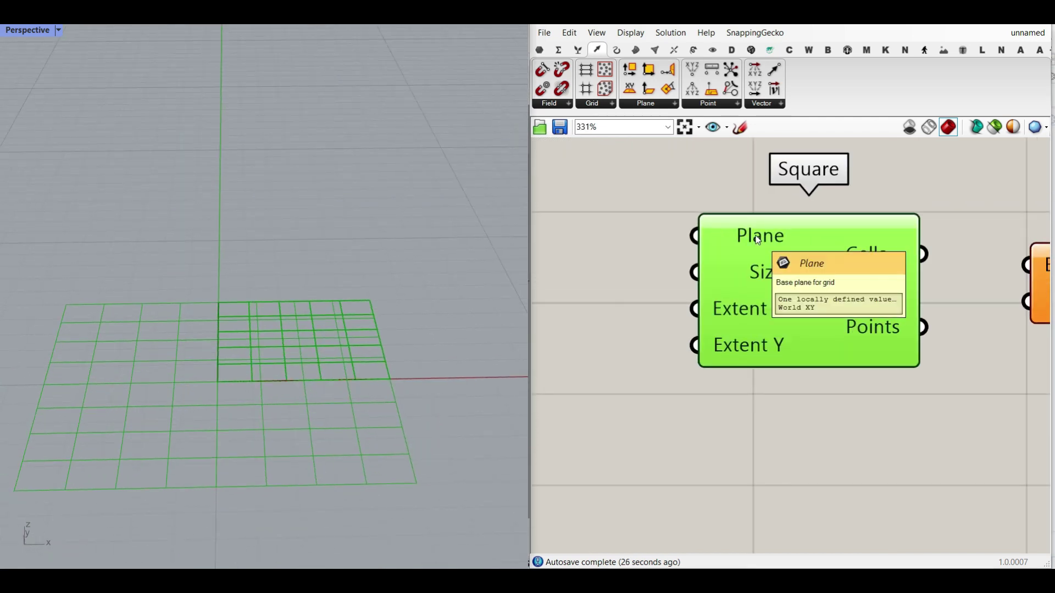
right_click_drag(650, 259, 786, 313)
double_click(707, 278)
type("xz")
key("Return")
left_click(726, 285)
left_click_drag(786, 287, 830, 291)
right_click(657, 296)
left_click(703, 310)
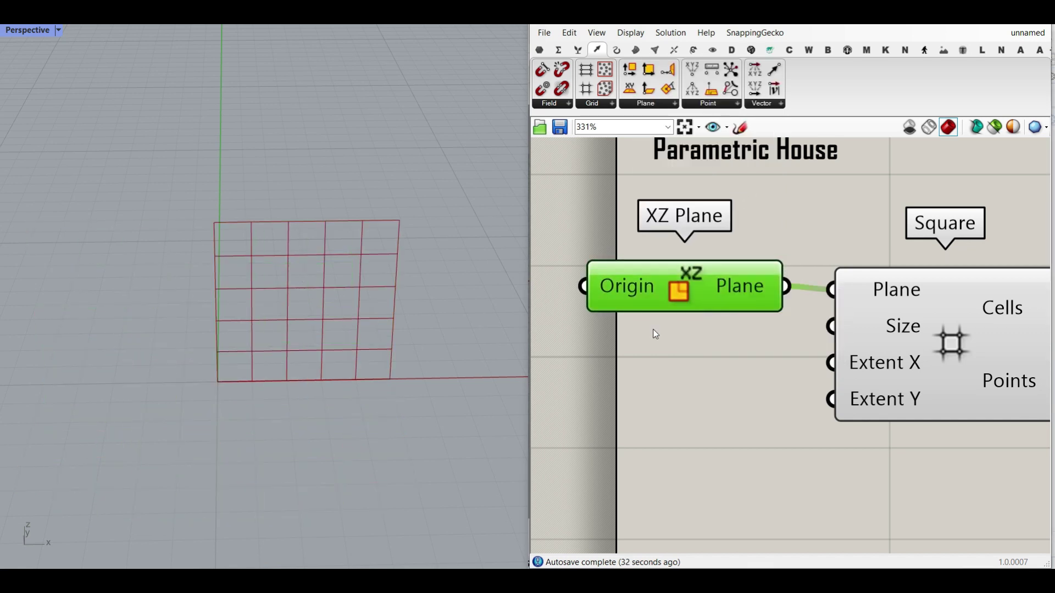
Move the Square component closer to the XZ Plane component
scroll(714, 336, "down", 3)
left_click_drag(887, 355, 678, 258)
left_click(654, 311)
scroll(672, 268, "up", 4)
left_click_drag(964, 314, 919, 312)
scroll(370, 342, "up", 2)
right_click_drag(327, 292, 311, 315, "shift")
scroll(312, 320, "up", 1)
right_click_drag(620, 329, 667, 332)
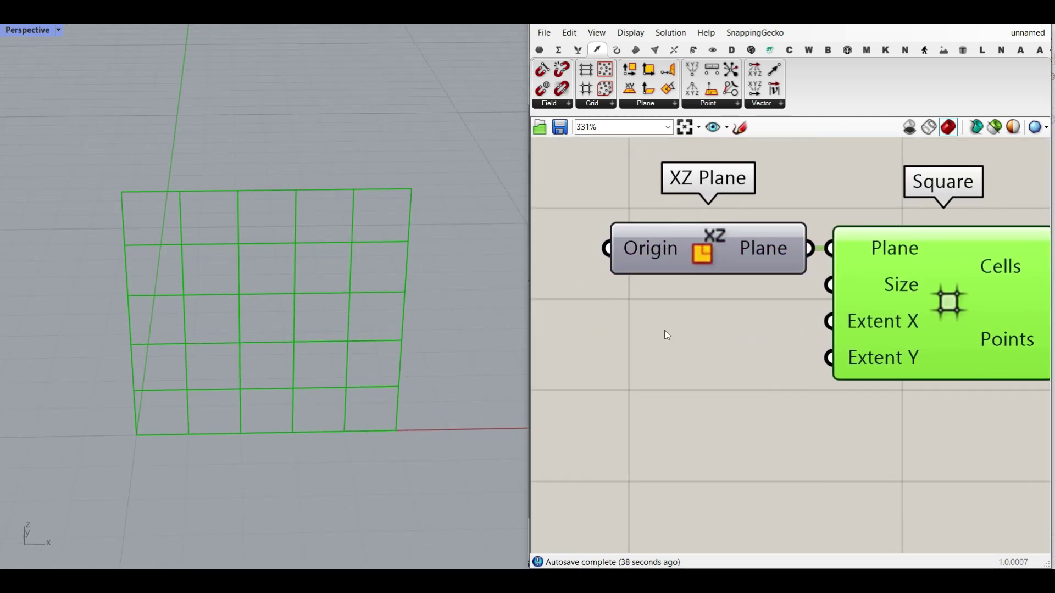
Connect a new decimal number slider to the Square grid's Size input and set it to 2.31
double_click(661, 329)
type("2.22")
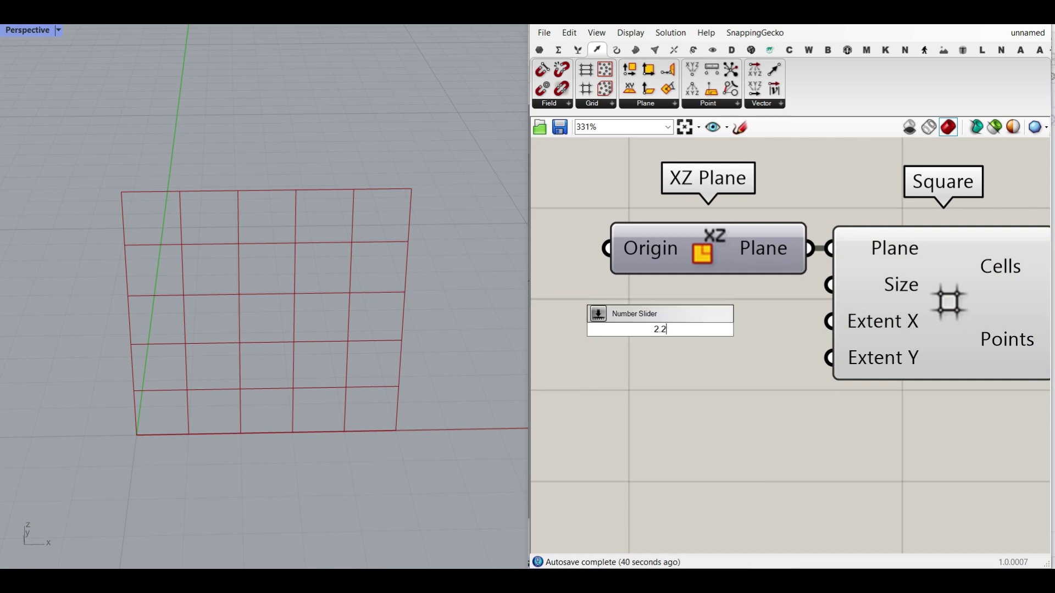
key("Return")
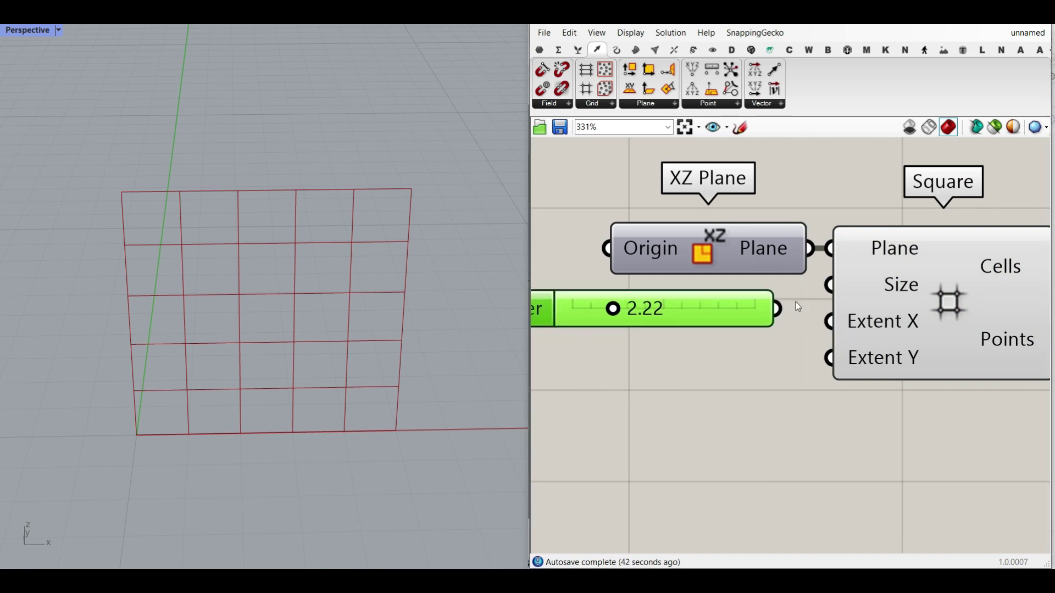
left_click_drag(817, 292, 818, 290)
scroll(285, 354, "down", 7)
right_click_drag(329, 318, 253, 343, "shift")
mouse_move(614, 310)
left_mouse_down()
mouse_move(598, 308)
mouse_move(613, 309)
left_mouse_up()
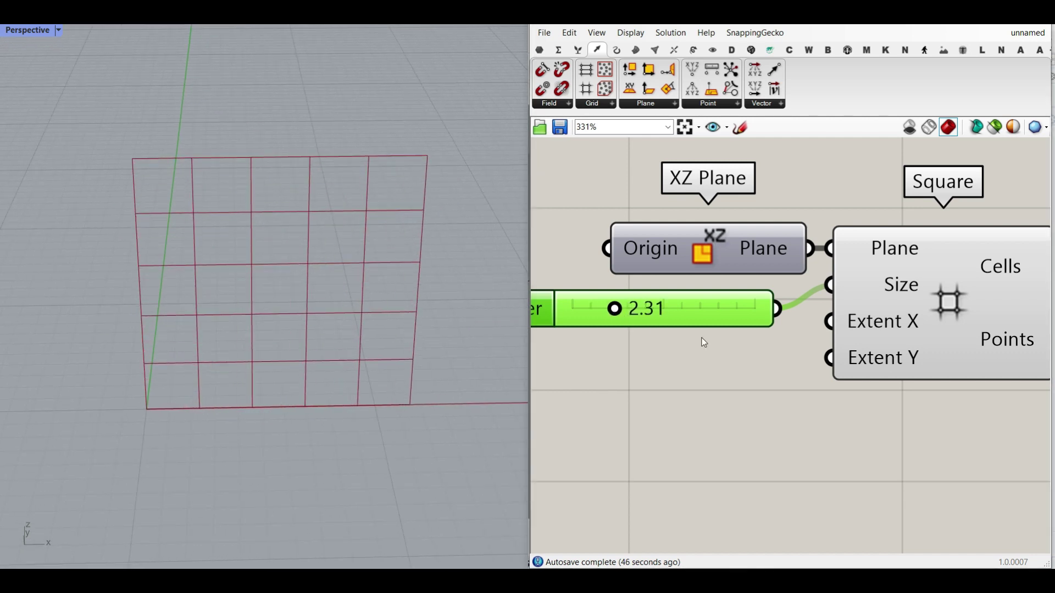
Add an integer number slider with value 1 for the Square grid's Extent X and duplicate it for Extent Y
double_click(653, 383)
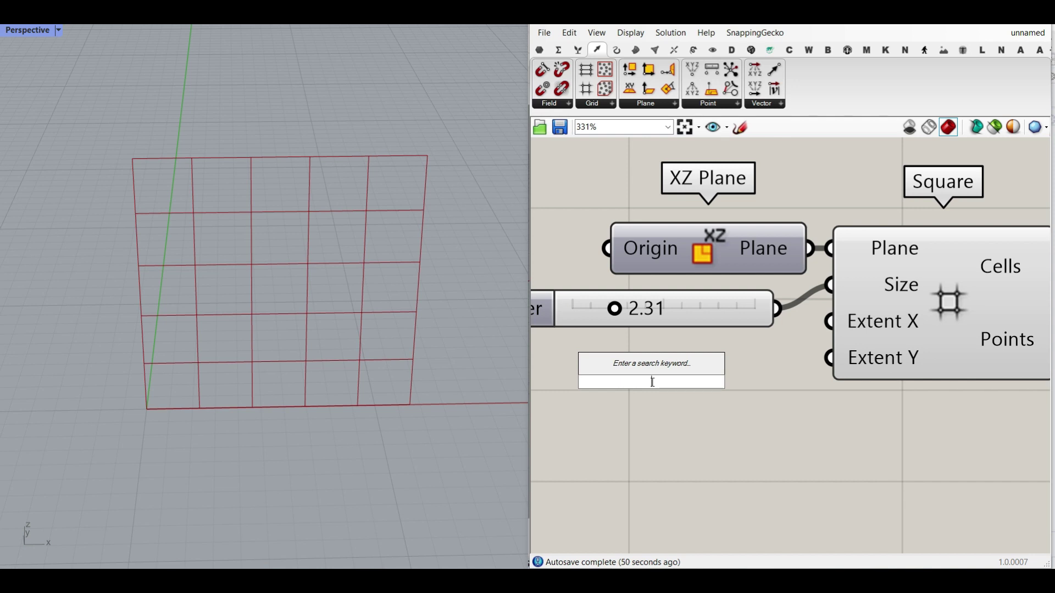
type("1..1")
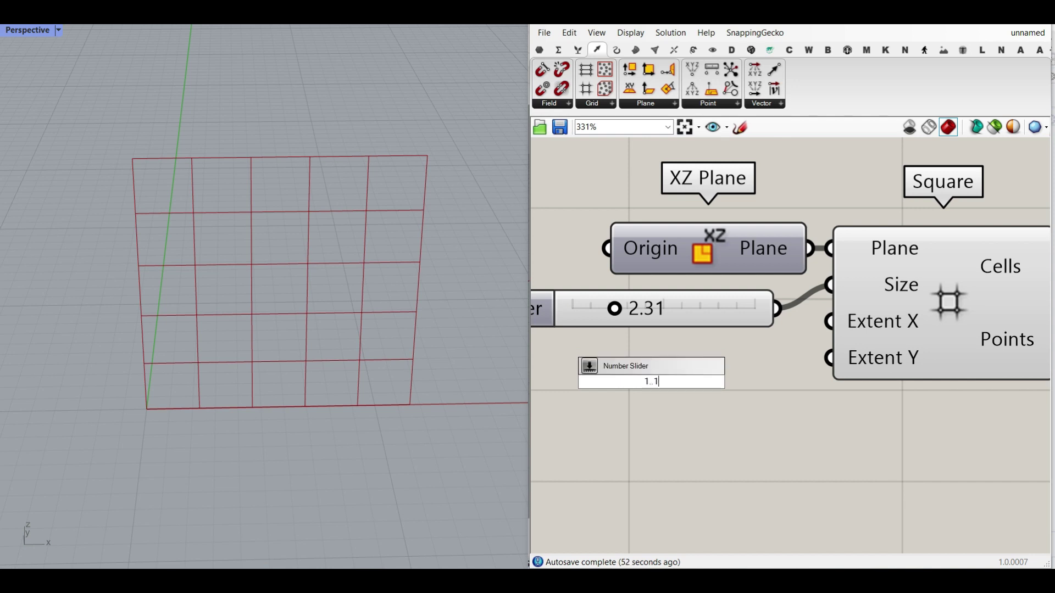
key("Return")
right_click_drag(693, 397, 805, 365)
left_click_drag(806, 363, 744, 345)
left_click_drag(890, 331, 947, 293)
scroll(791, 344, "down", 1)
left_click_drag(819, 337, 917, 331, "alt")
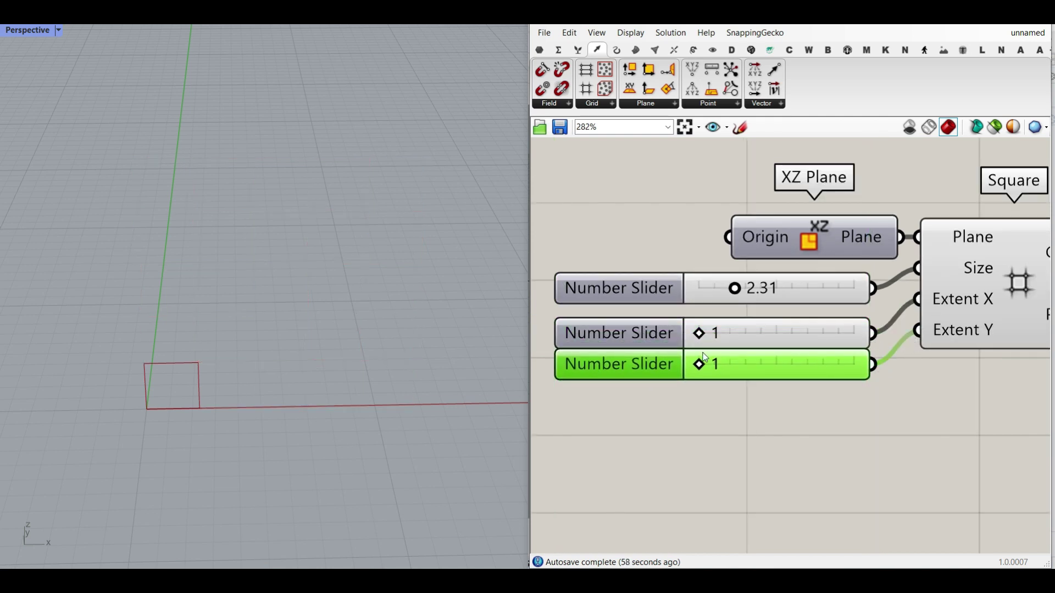
Set the Square grid's extents to 4 cells in X and 3 cells in Y
scroll(173, 398, "up", 6)
right_click_drag(173, 397, 244, 239, "shift")
scroll(244, 238, "up", 6)
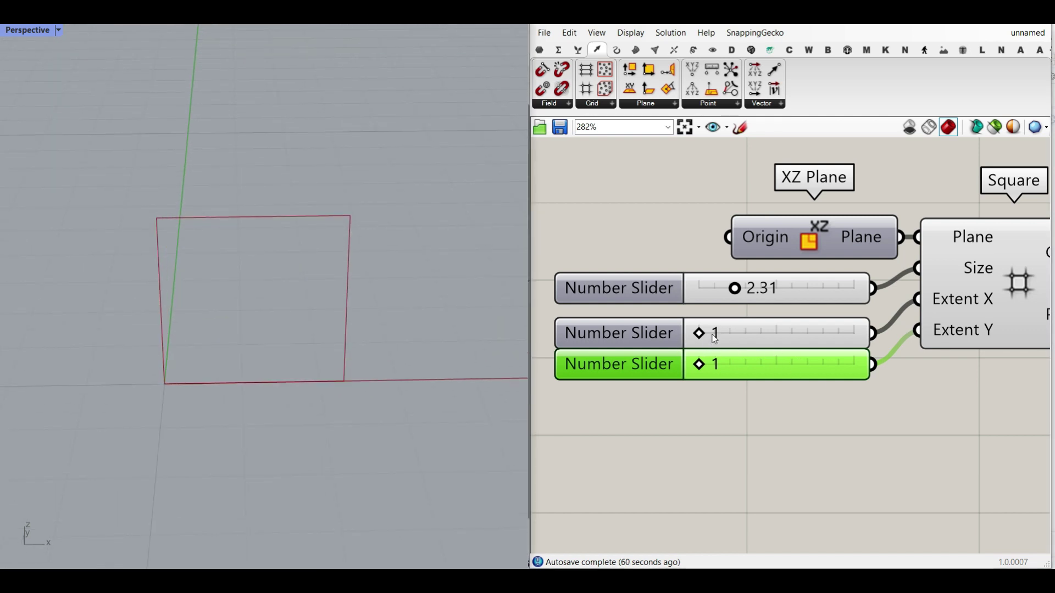
right_click_drag(318, 300, 274, 267)
right_click_drag(769, 287, 889, 282)
scroll(660, 284, "down", 4)
scroll(868, 286, "up", 3)
right_click_drag(630, 368, 816, 338)
scroll(814, 334, "down", 1)
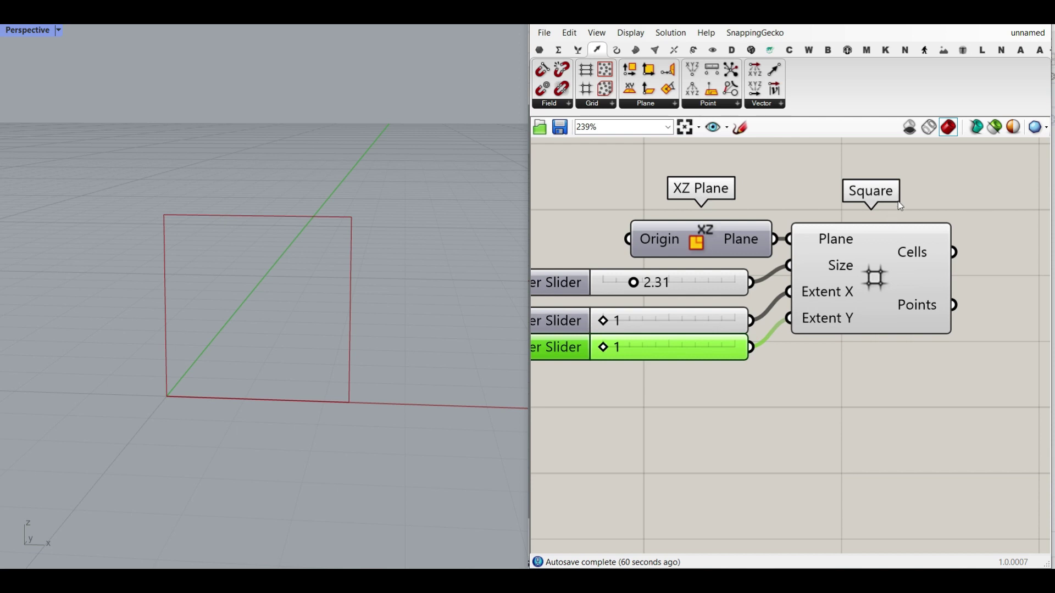
scroll(625, 311, "up", 1)
left_click_drag(600, 322, 627, 353)
scroll(365, 361, "down", 3)
Examine how the Square grid's Cells output is organised into branches compared with the cells in the viewport
right_click_drag(828, 260, 689, 233)
right_click_drag(841, 219, 746, 222)
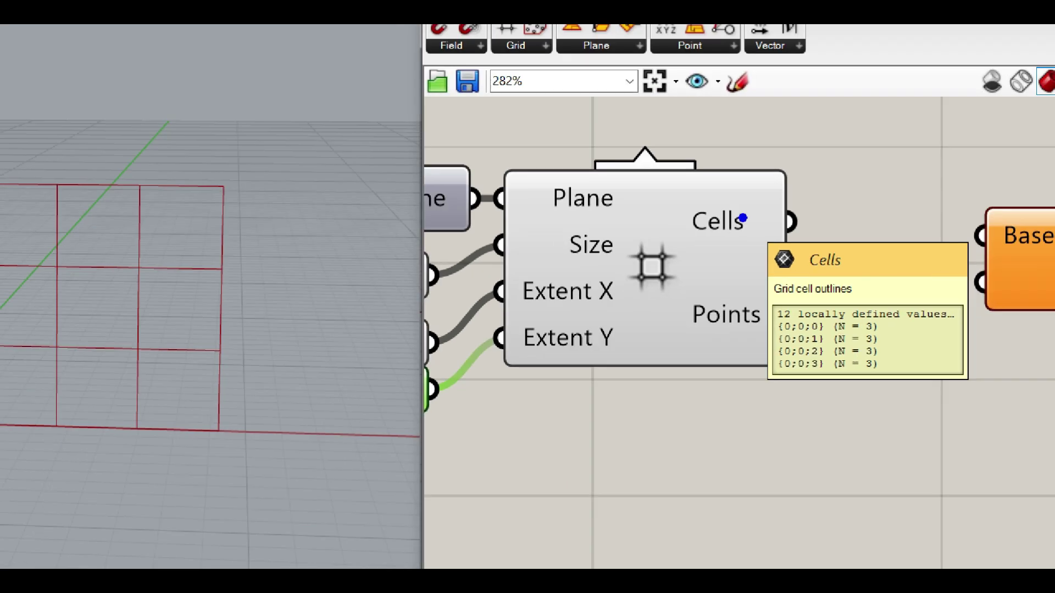
mouse_move(142, 344)
left_mouse_down()
mouse_move(263, 345)
mouse_move(286, 329)
mouse_move(281, 352)
left_mouse_up()
left_click_drag(136, 281, 313, 284)
left_click_drag(313, 284, 302, 275)
left_click_drag(136, 222, 318, 225)
left_click_drag(317, 225, 302, 214)
key("Escape")
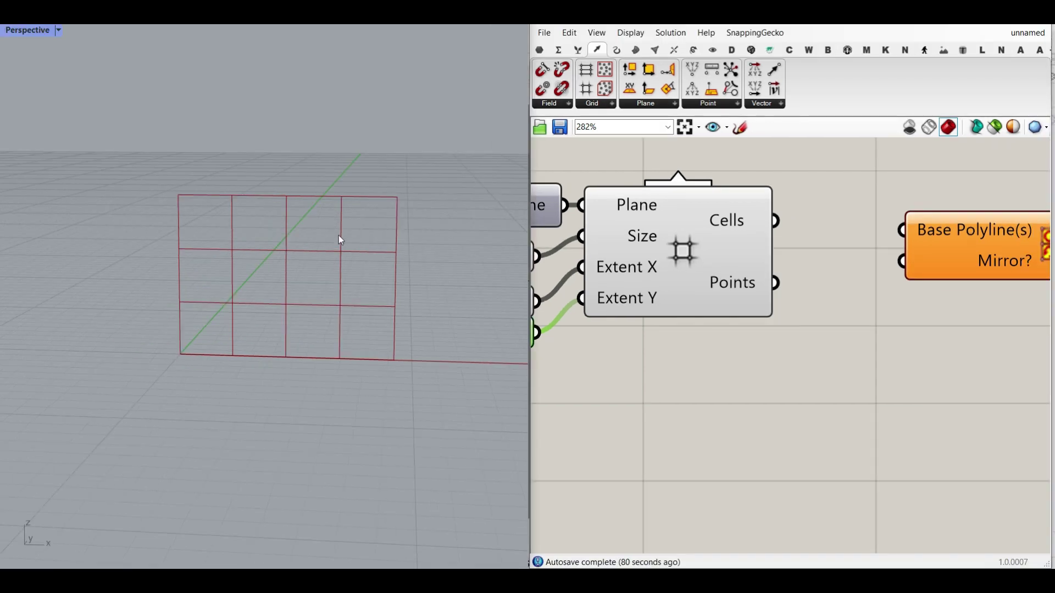
Flatten the Square grid's Cells output
scroll(694, 196, "up", 3)
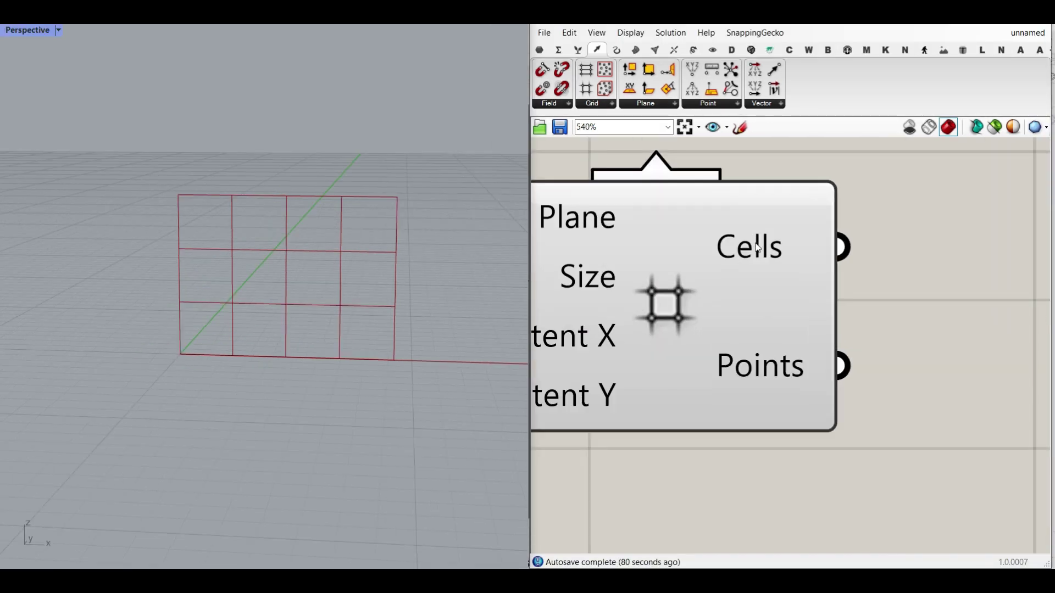
right_click(787, 235)
key("ctrl+2")
left_click_drag(776, 278, 871, 300, "ctrl")
key("Escape")
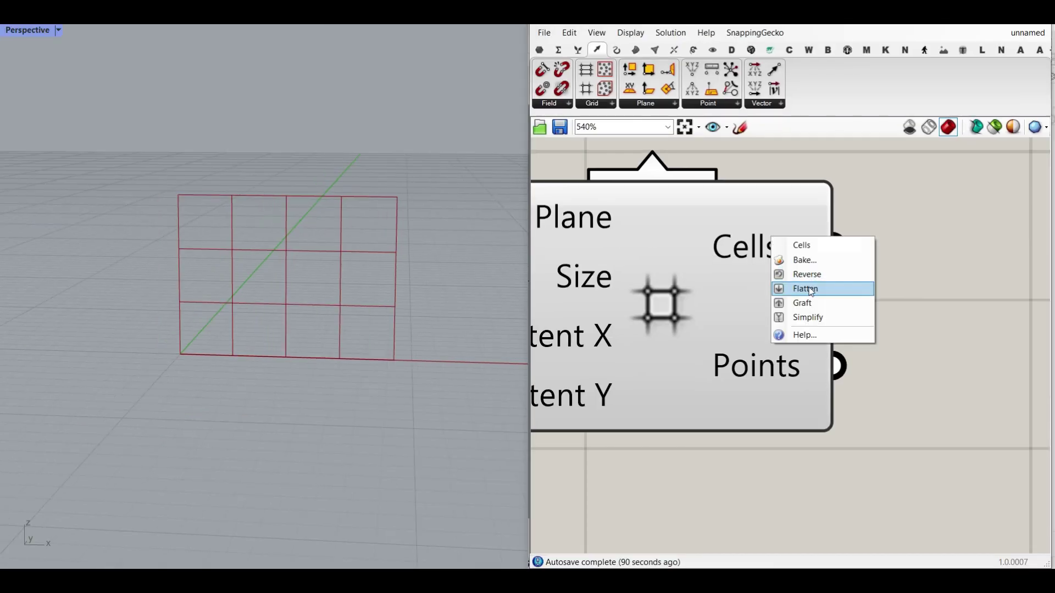
left_click(791, 328)
mouse_move(790, 252)
key("ctrl+1")
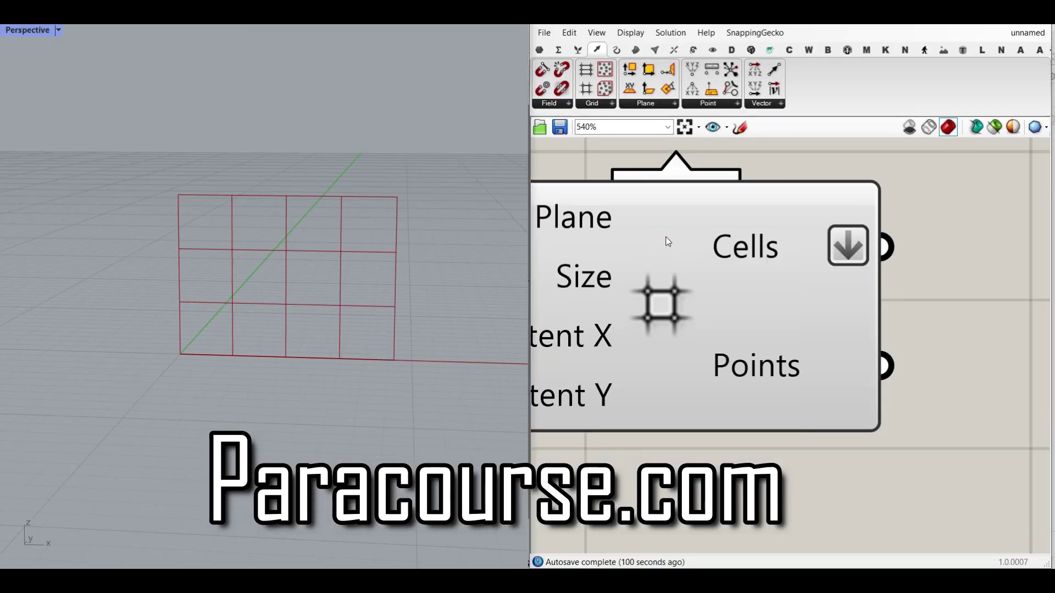
Set the Square grid's Extent X and Extent Y sliders to 1
scroll(793, 276, "down", 3)
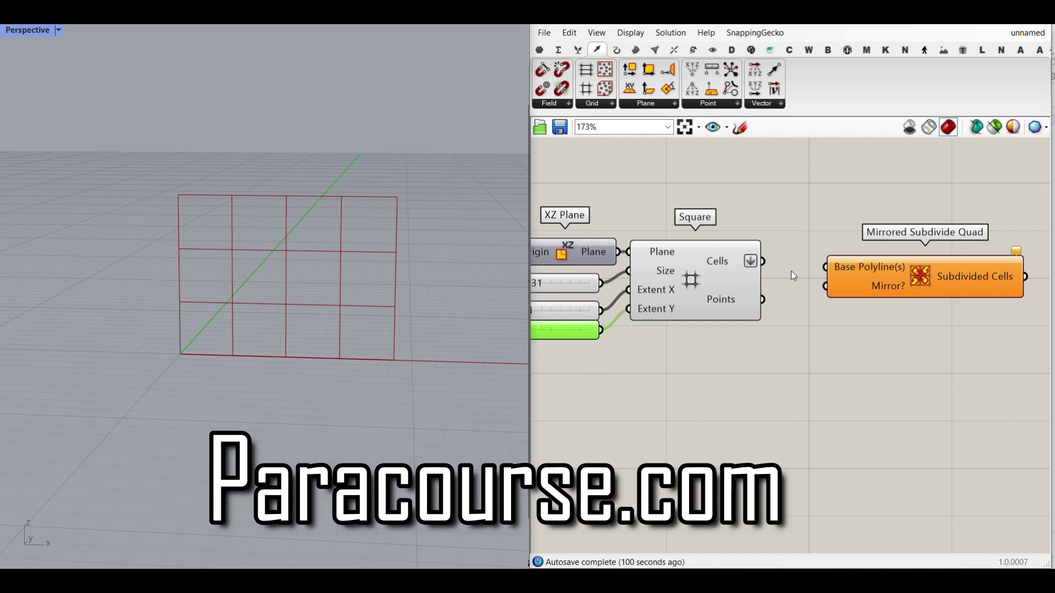
scroll(650, 290, "up", 3)
left_click_drag(679, 284, 637, 314)
scroll(190, 349, "up", 3)
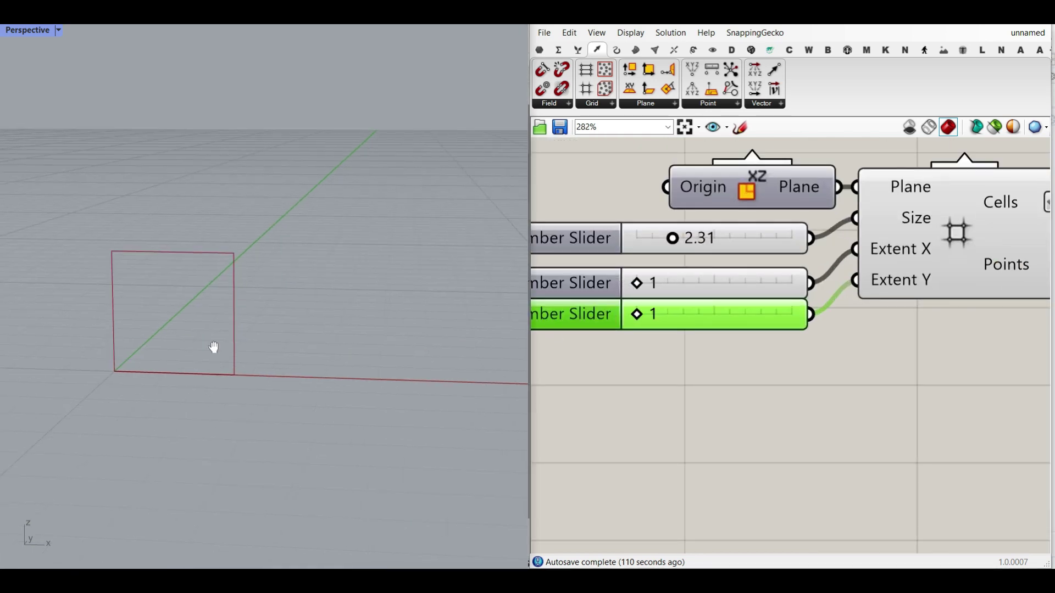
scroll(330, 299, "up", 3)
right_click_drag(329, 299, 233, 294)
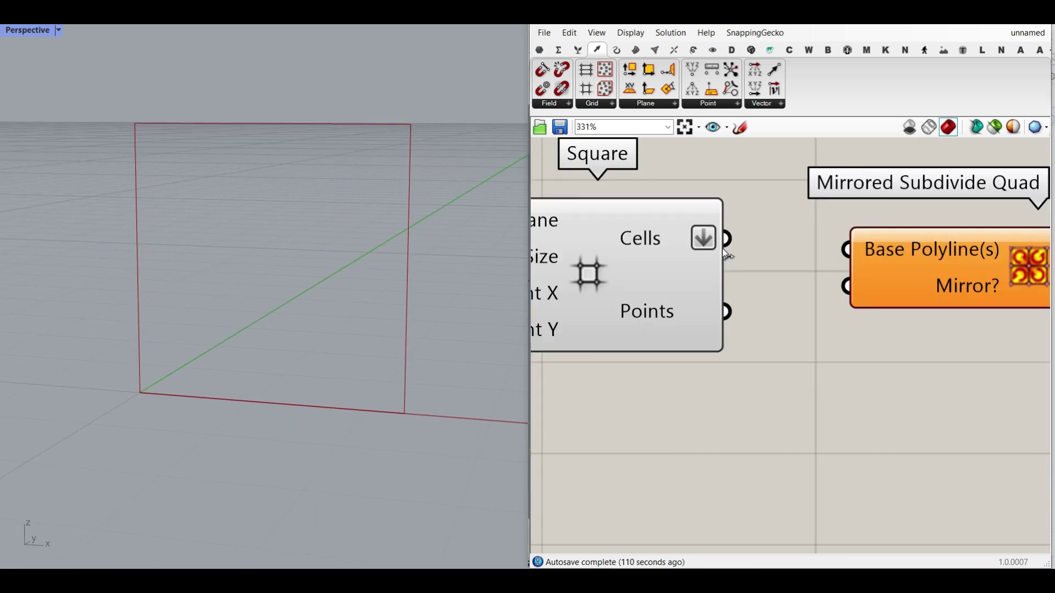
Connect the Square grid's Cells output to Mirrored Subdivide Quad's Base Polyline(s) input
left_click_drag(726, 254, 847, 250)
scroll(832, 286, "down", 3)
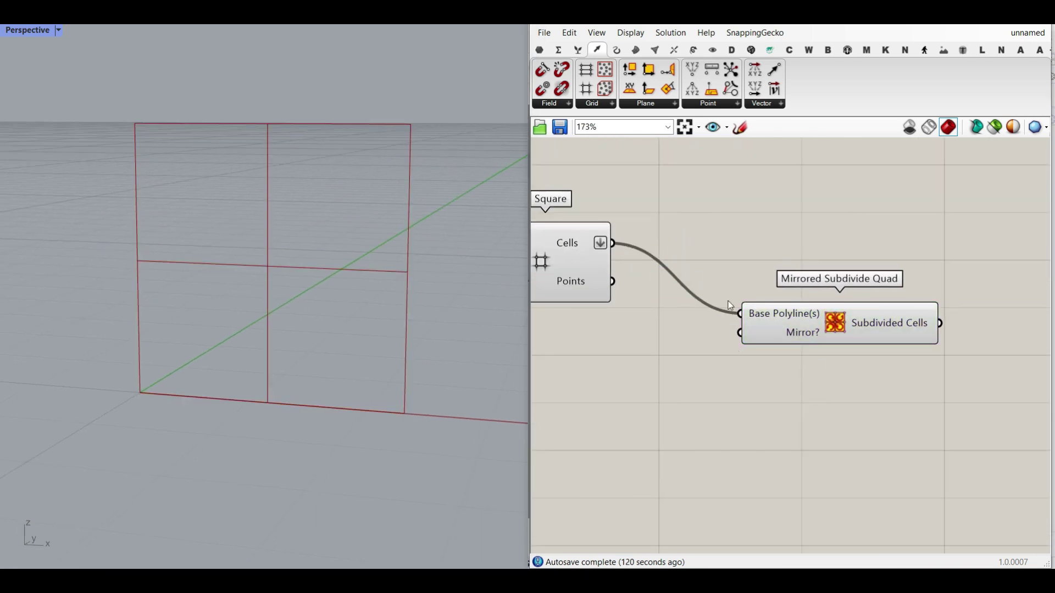
scroll(795, 327, "up", 2)
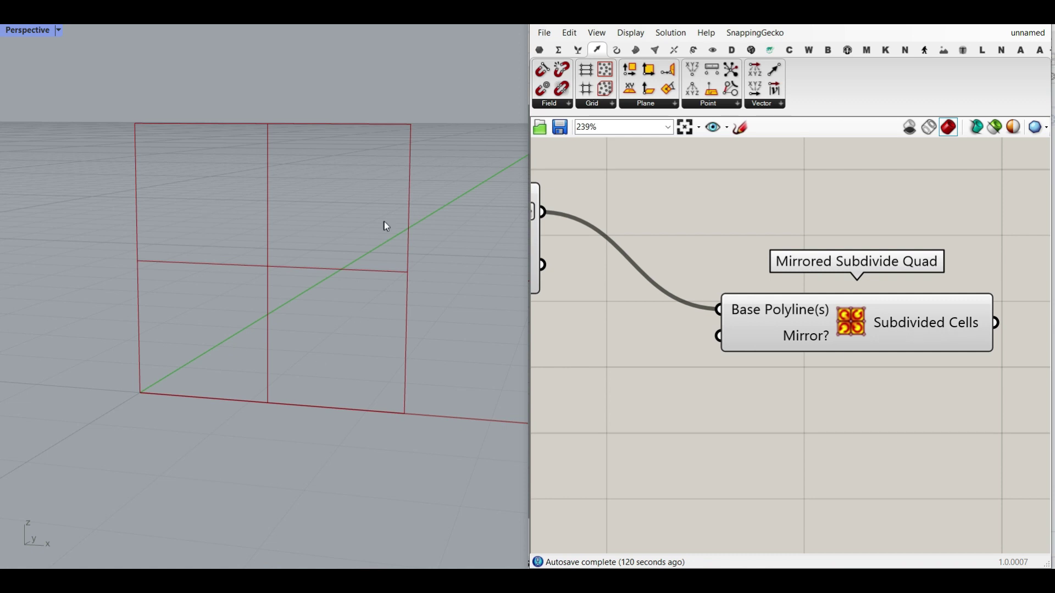
Bake the Subdivided Cells with default attributes to inspect the individual curves, and undo the bake
right_click(913, 329)
left_click(891, 346)
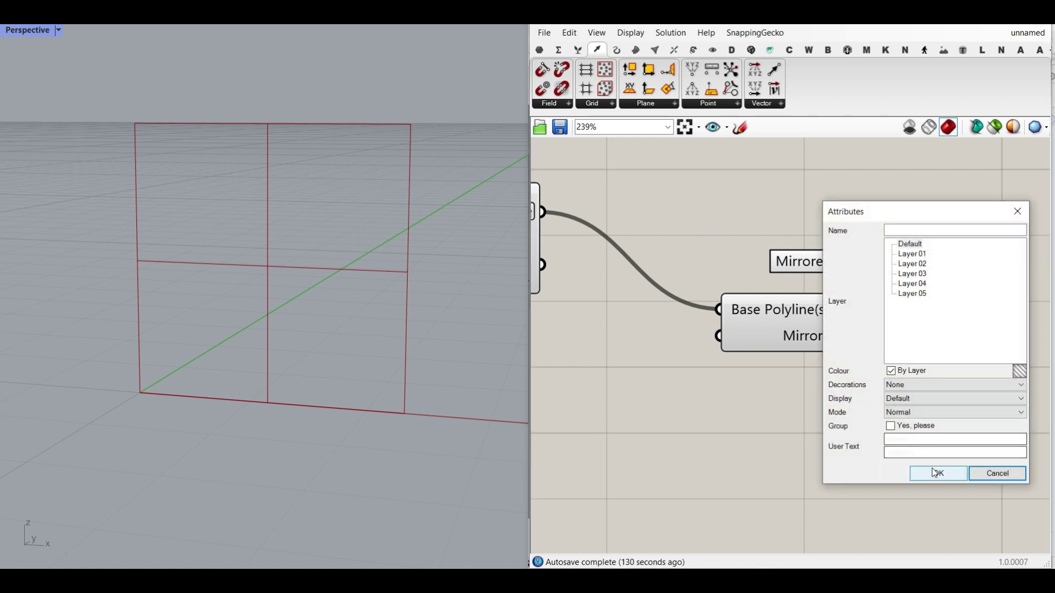
left_click(938, 474)
left_click(301, 267)
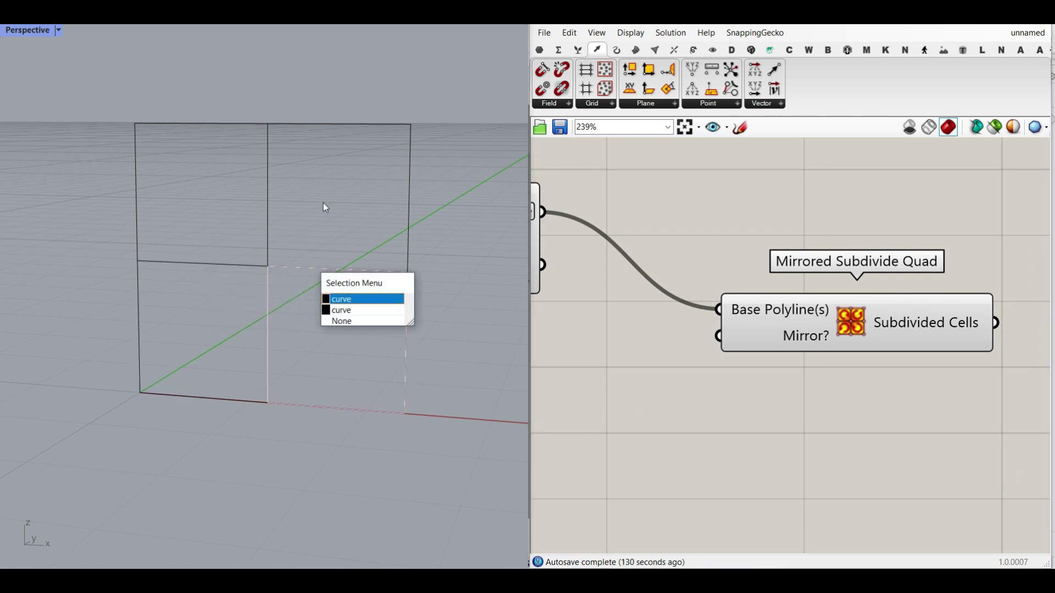
left_click(312, 124)
left_click(207, 131)
scroll(228, 144, "down", 4)
key("ctrl+z")
scroll(198, 220, "up", 3)
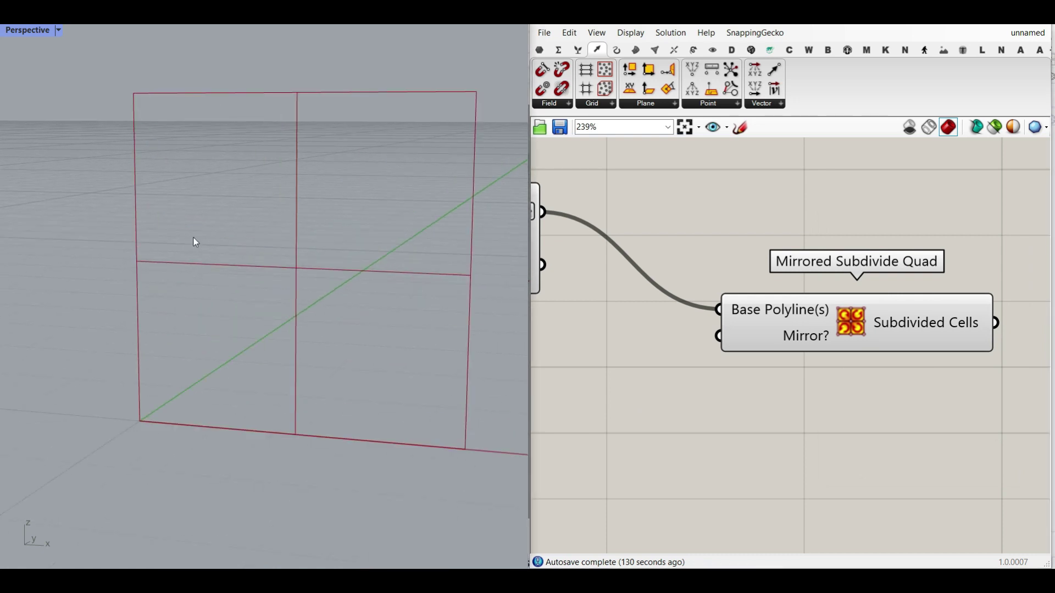
Add an Evaluate Surface component beside Mirrored Subdivide Quad
left_click(848, 330)
left_click(756, 281)
right_click_drag(756, 281, 536, 229)
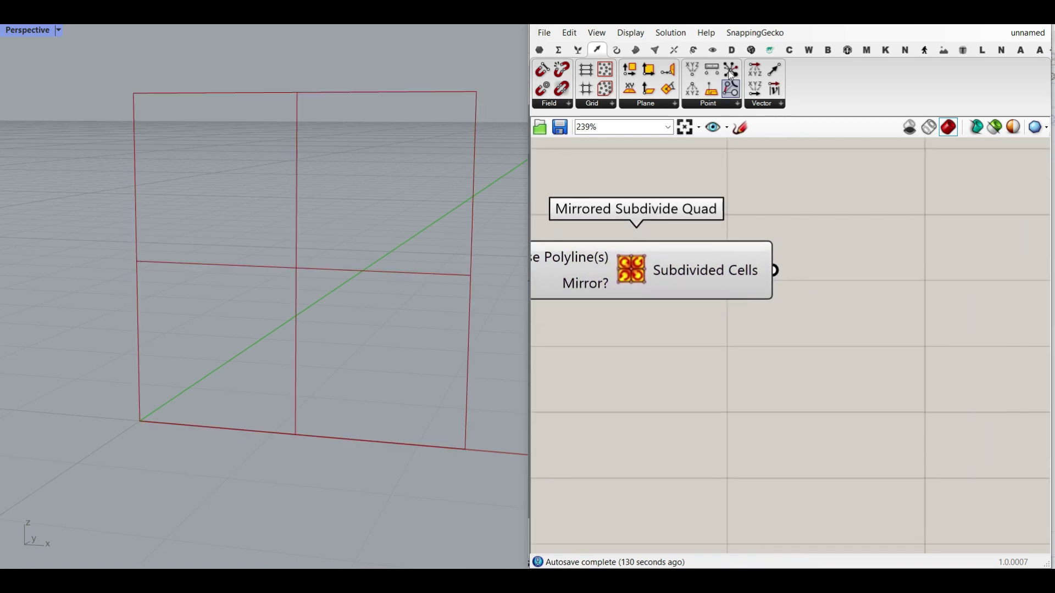
left_click(637, 51)
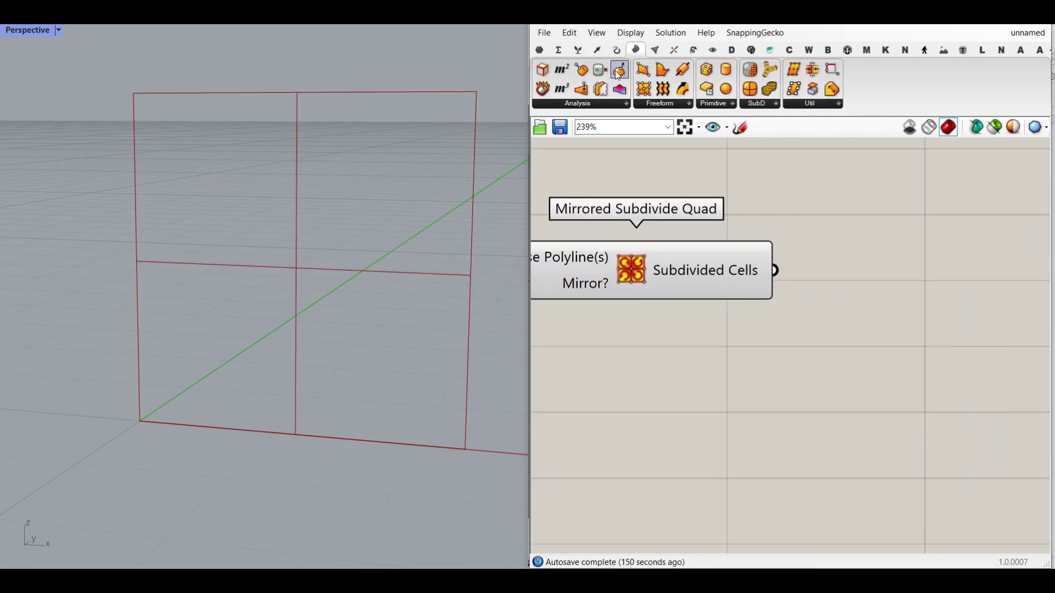
left_click_drag(618, 74, 895, 342)
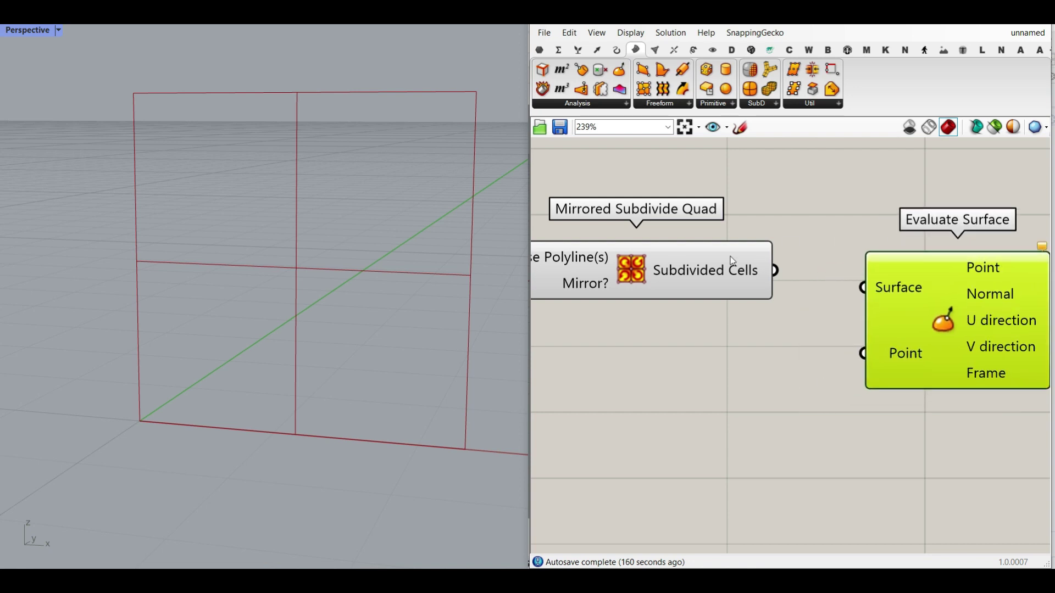
Connect Subdivided Cells through a new Surface parameter to Evaluate Surface and reparameterize its Surface input
left_click(539, 51)
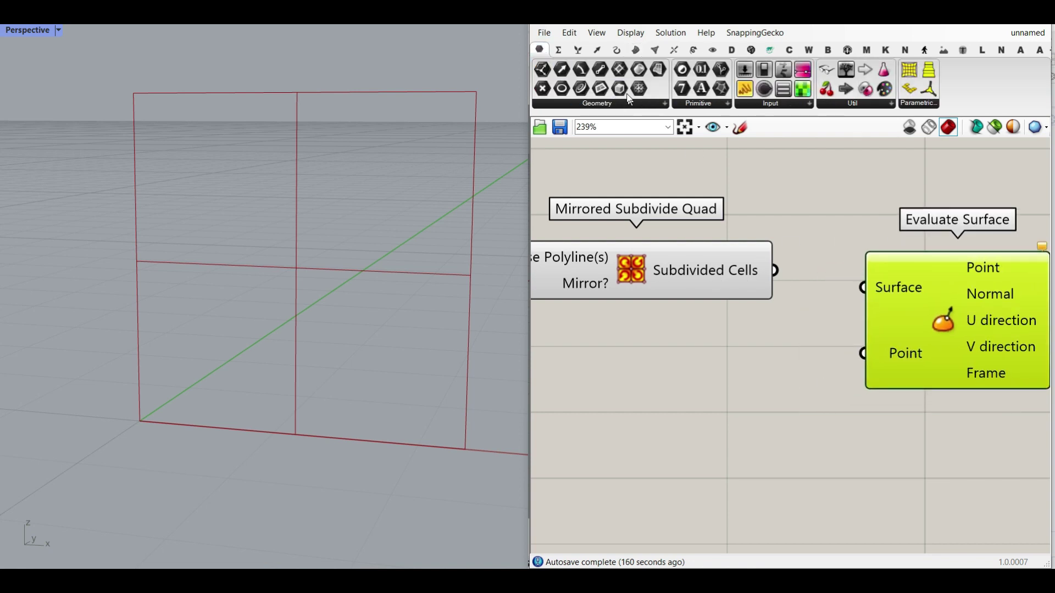
left_click_drag(658, 71, 824, 228)
left_click_drag(771, 276, 790, 229)
right_click_drag(841, 280, 667, 288)
left_click_drag(775, 303, 881, 286)
left_click_drag(643, 234, 793, 278)
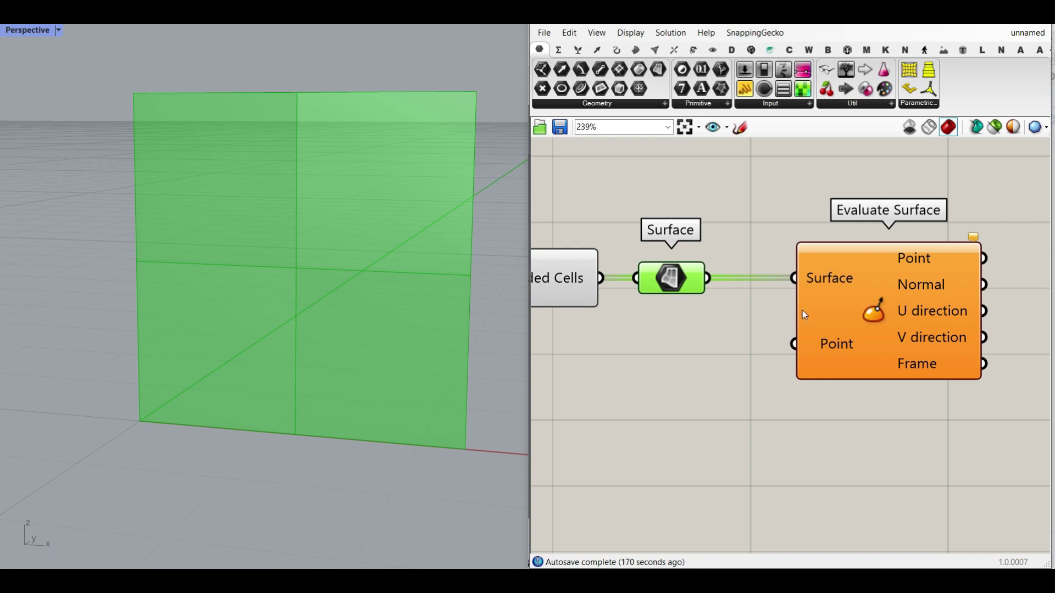
right_click(817, 281)
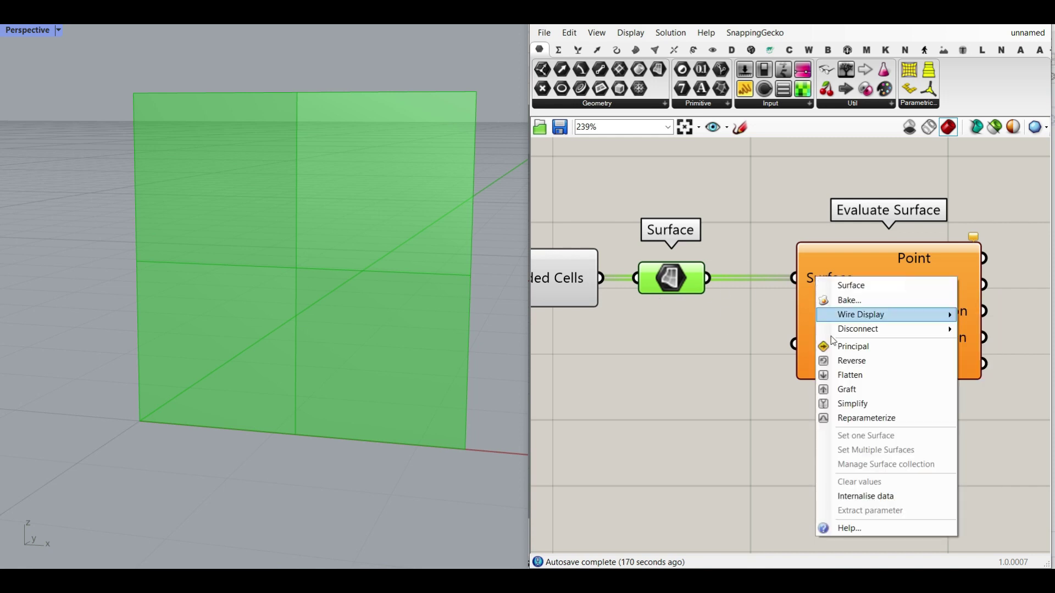
left_click(904, 419)
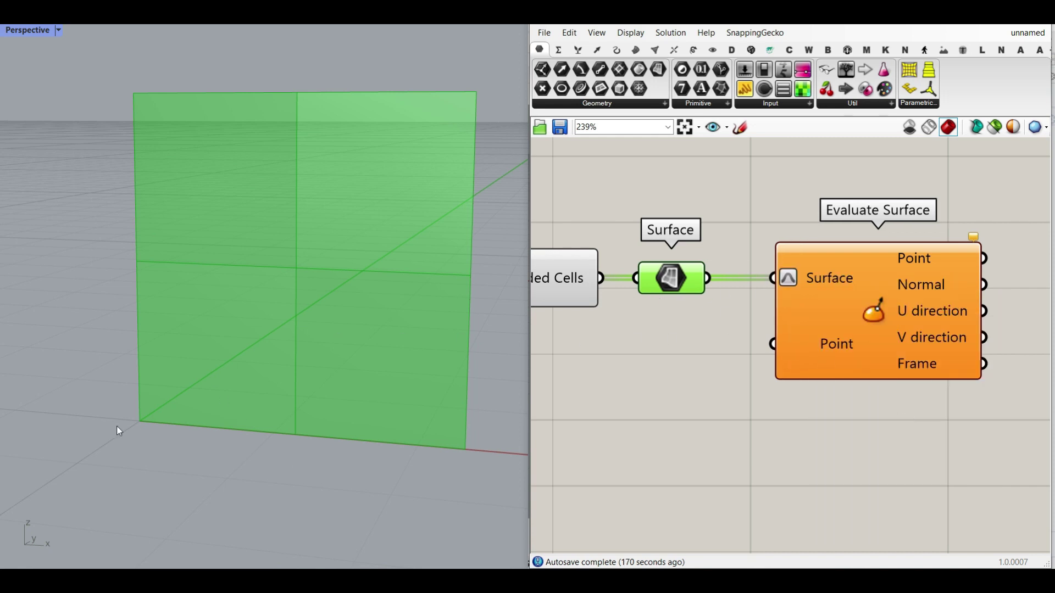
mouse_move(137, 424)
left_mouse_down()
mouse_move(291, 437)
mouse_move(274, 453)
left_mouse_up()
left_click_drag(140, 448, 144, 465)
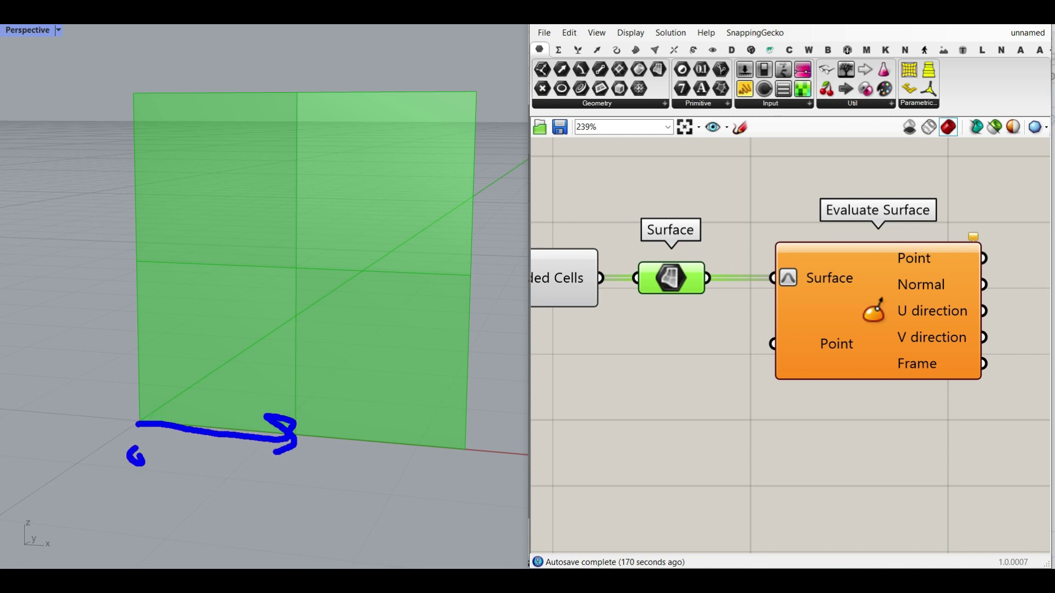
left_click_drag(281, 461, 285, 479)
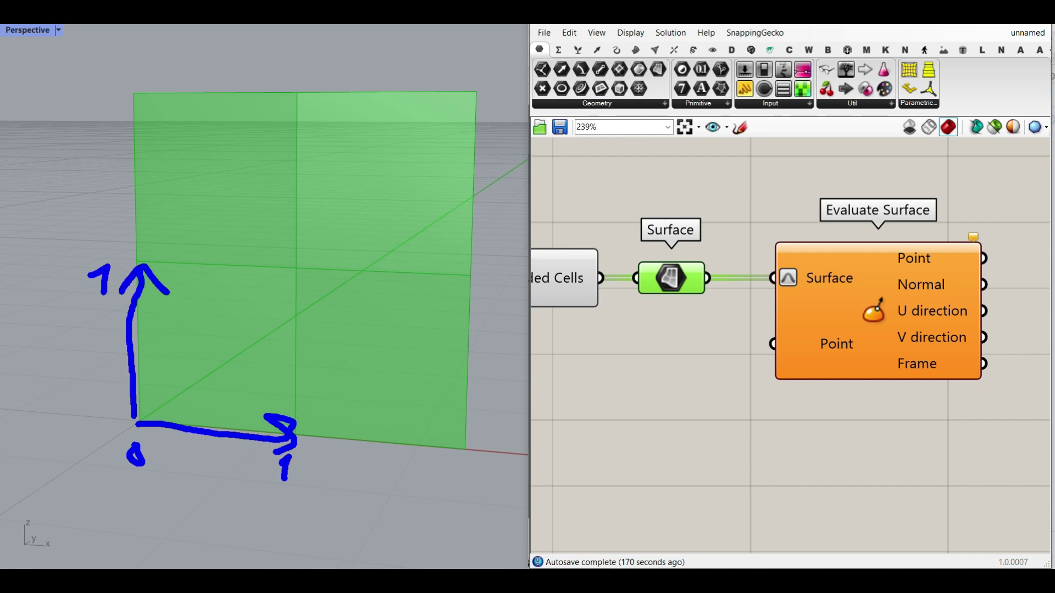
key("Escape")
Connect a new MD Slider to Evaluate Surface's Point input and set it to 0.35 ; 0.47
double_click(708, 449)
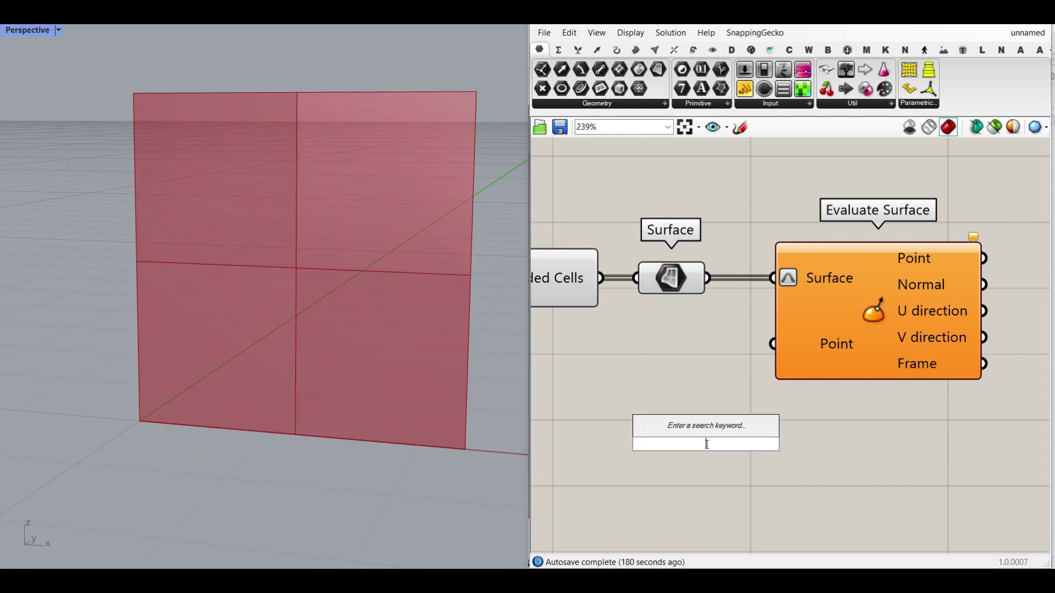
type("md")
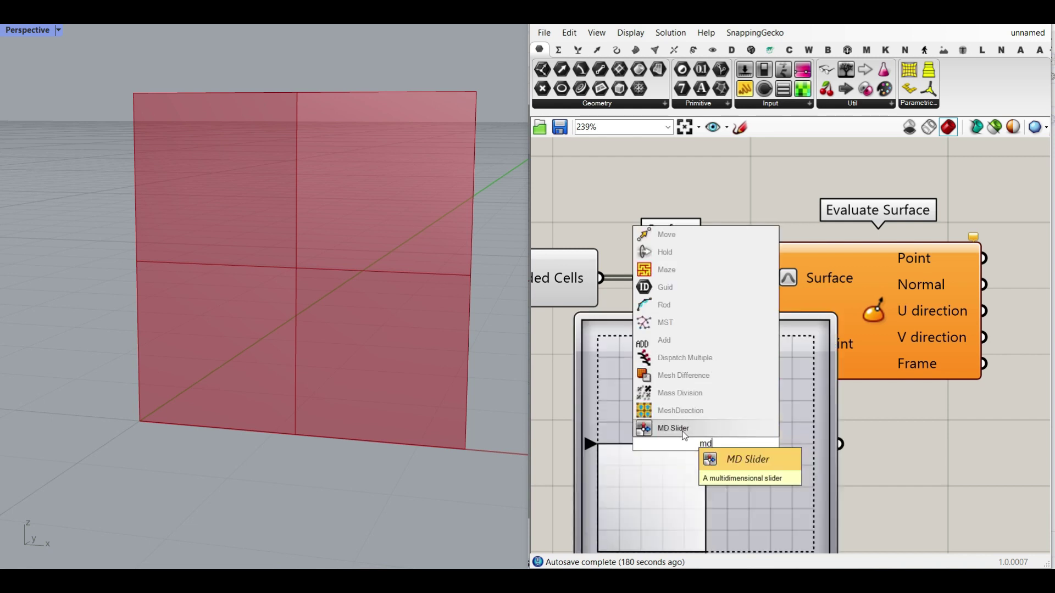
left_click(685, 432)
right_click_drag(745, 432, 809, 318)
left_click_drag(848, 312, 757, 365)
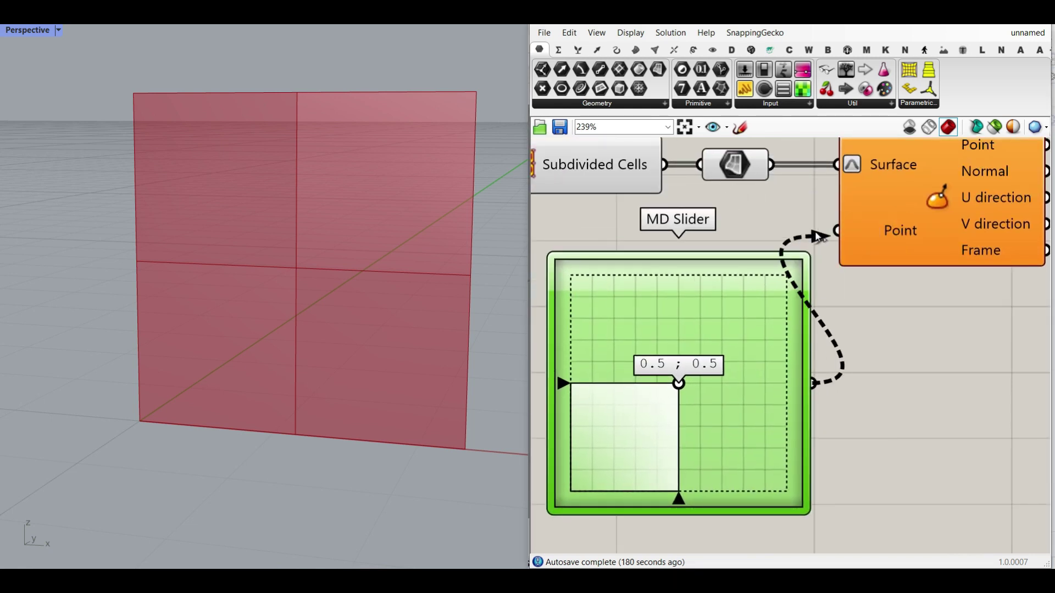
left_click_drag(818, 240, 836, 231)
left_click_drag(681, 385, 649, 390)
Turn off Evaluate Surface's preview and connect its Point output to a new Point parameter
right_click_drag(843, 276, 688, 361)
scroll(689, 360, "down", 1)
right_click(769, 285)
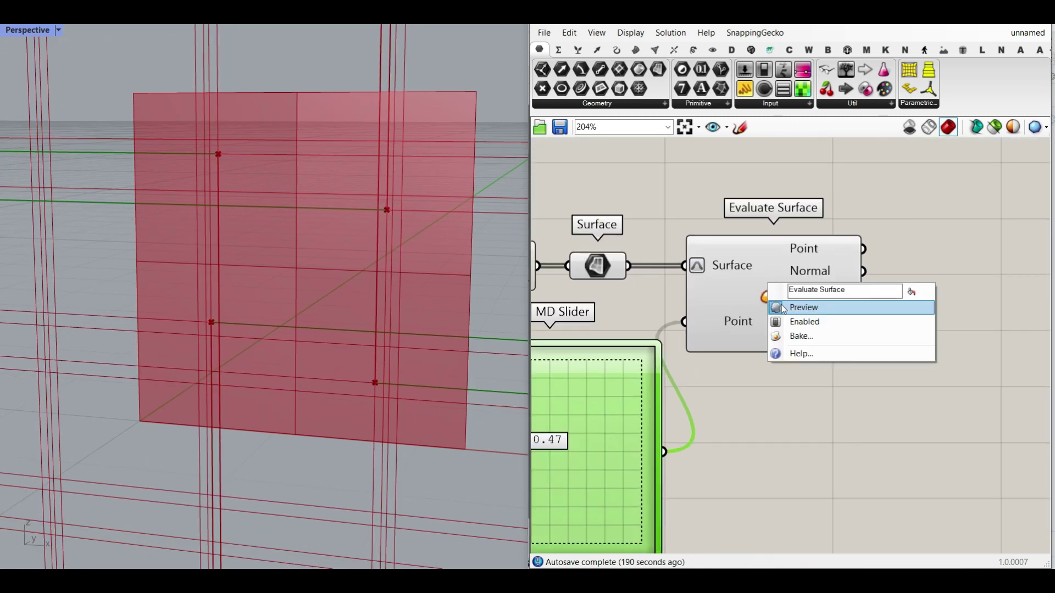
left_click(792, 307)
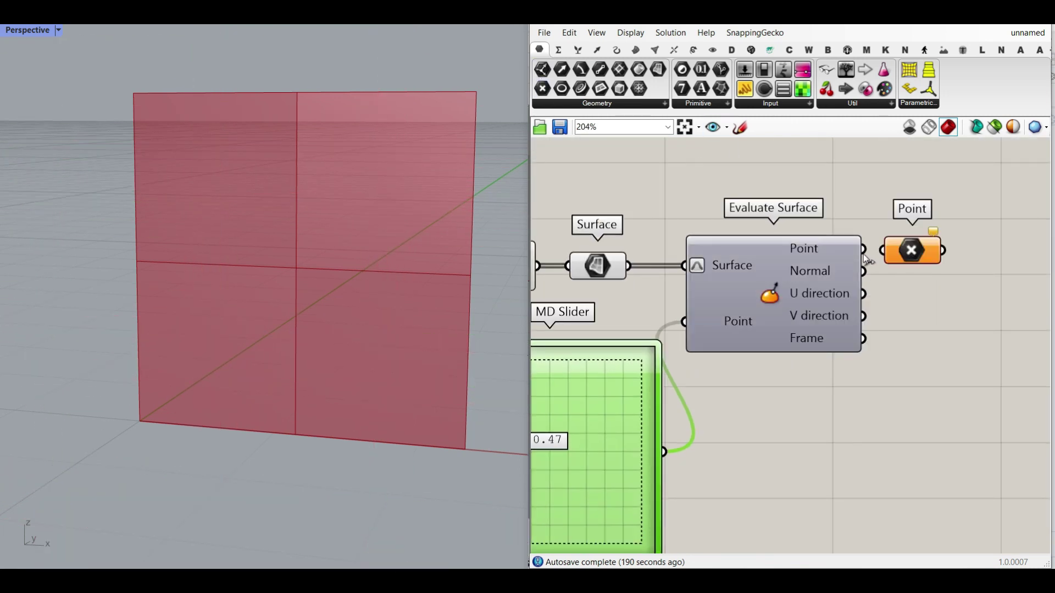
Shrink the MD Slider component and set its value to 0.14 ; 0.37
right_click_drag(563, 455, 664, 345)
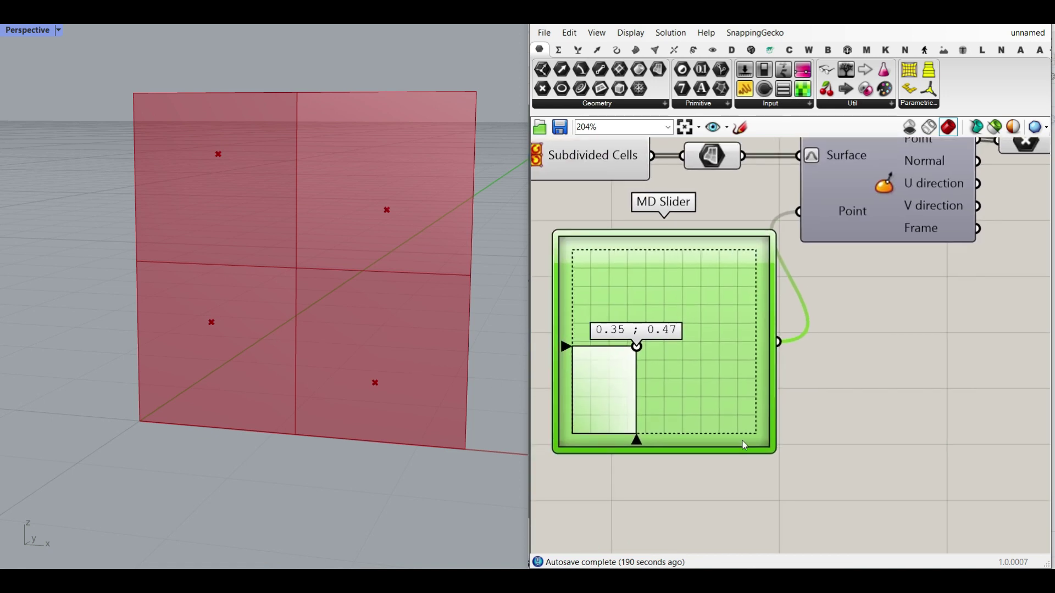
left_click_drag(782, 454, 721, 394)
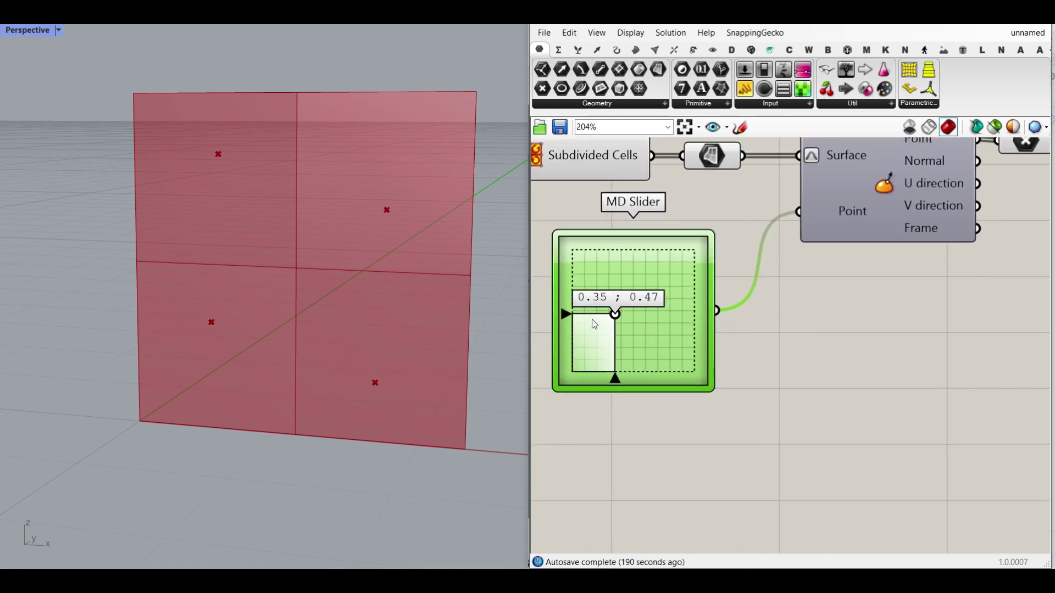
scroll(630, 317, "up", 2)
left_click_drag(628, 314, 594, 334)
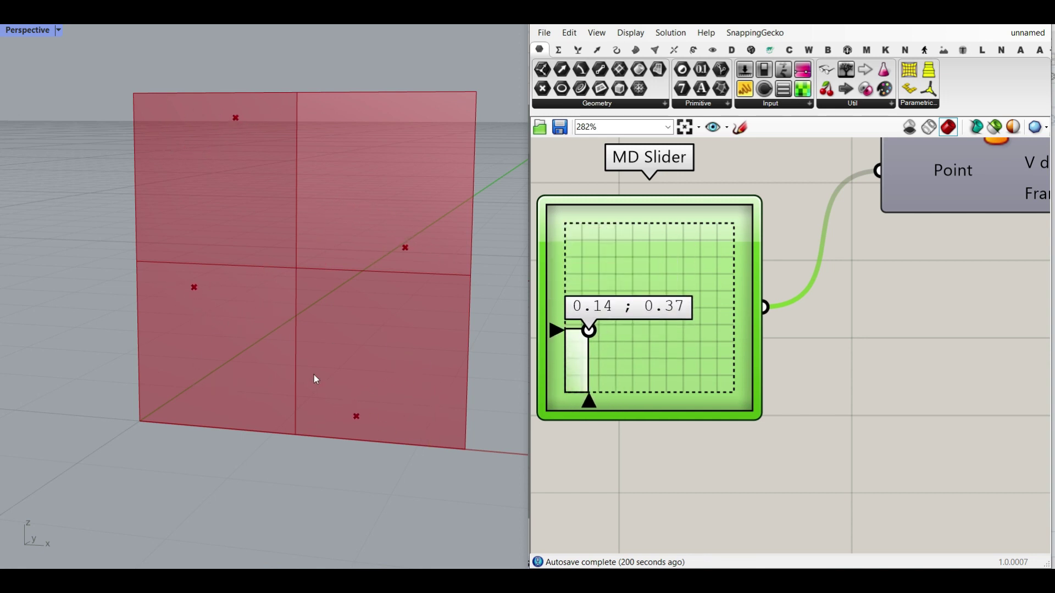
Invert Mirrored Subdivide Quad's Mirror? input and set the MD Slider to 0.21 ; 0.45
right_click_drag(729, 289, 752, 395)
scroll(751, 394, "down", 3)
right_click_drag(613, 378, 813, 340)
scroll(771, 246, "up", 4)
right_click_drag(777, 266, 619, 242)
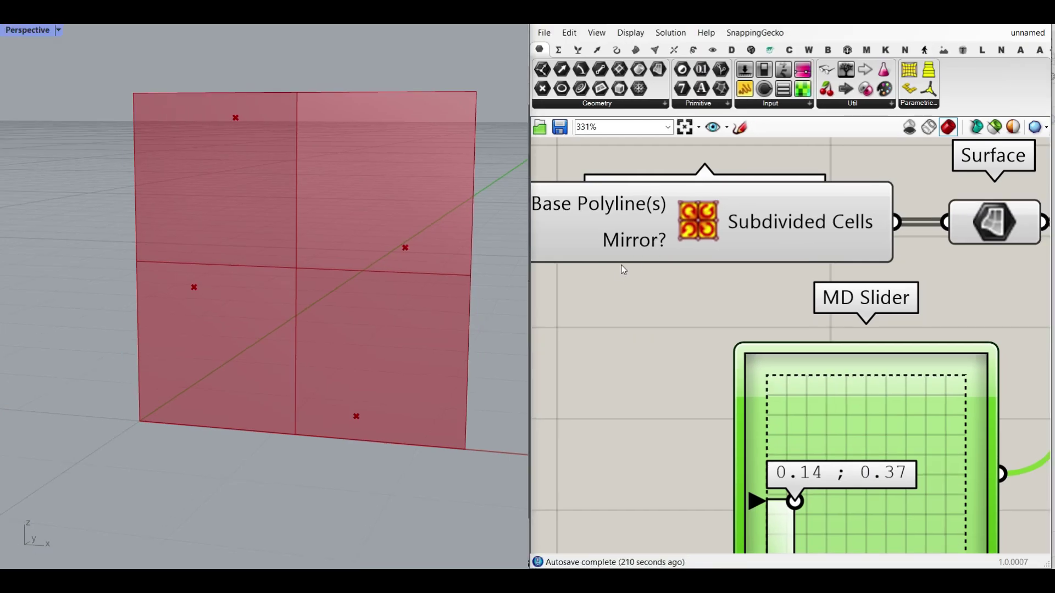
right_click(607, 246)
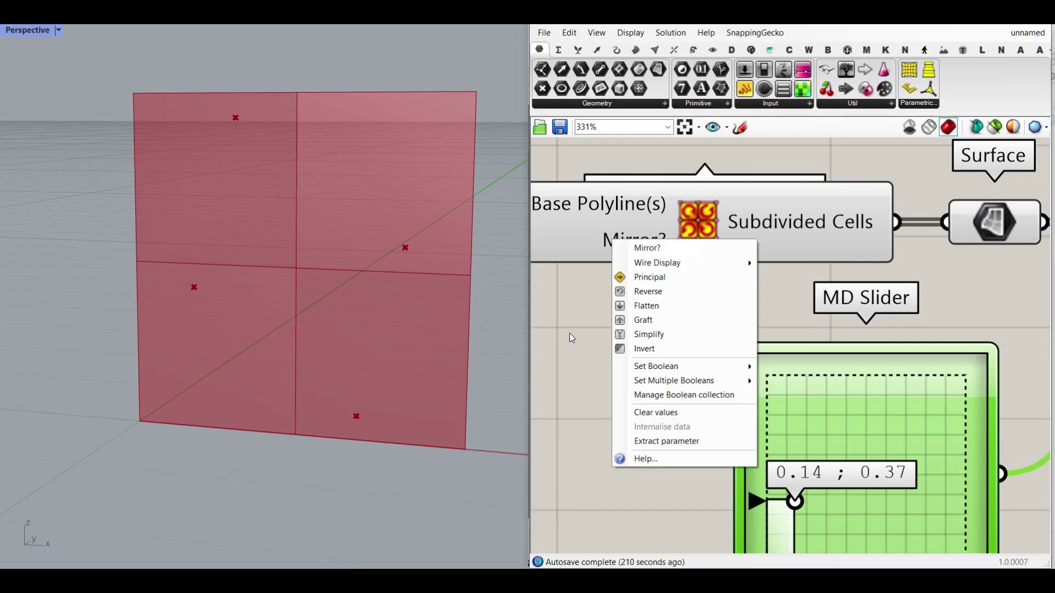
left_click(637, 350)
mouse_move(803, 498)
left_mouse_down()
mouse_move(871, 495)
mouse_move(771, 411)
mouse_move(867, 397)
mouse_move(768, 446)
mouse_move(768, 488)
mouse_move(798, 519)
mouse_move(809, 485)
left_mouse_up()
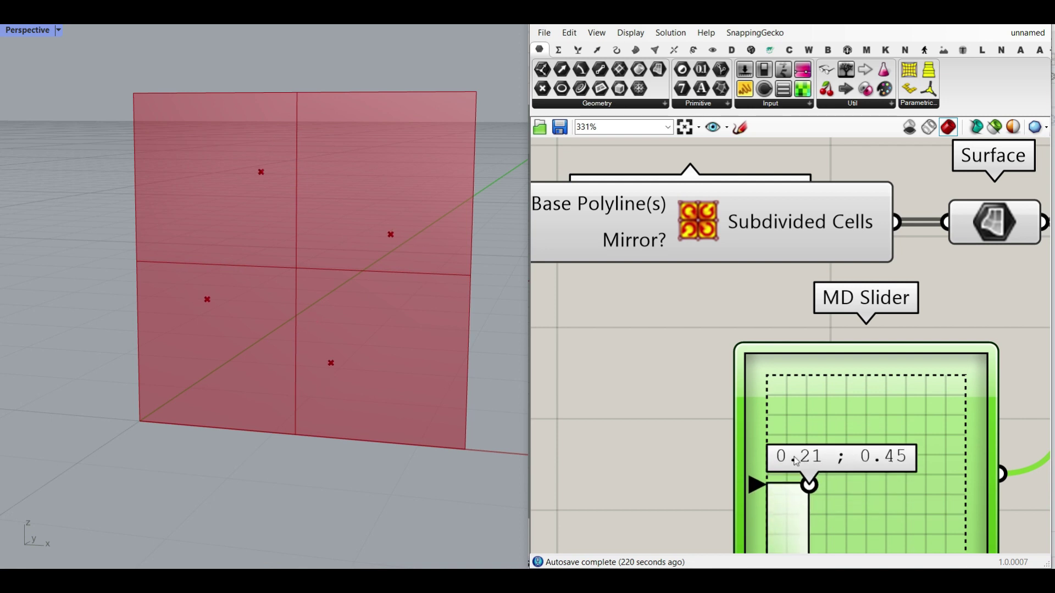
Remove the inversion from the Mirror? input and set the MD Slider to 0.19 ; 0.68
right_click_drag(640, 267, 720, 292)
right_click(693, 269)
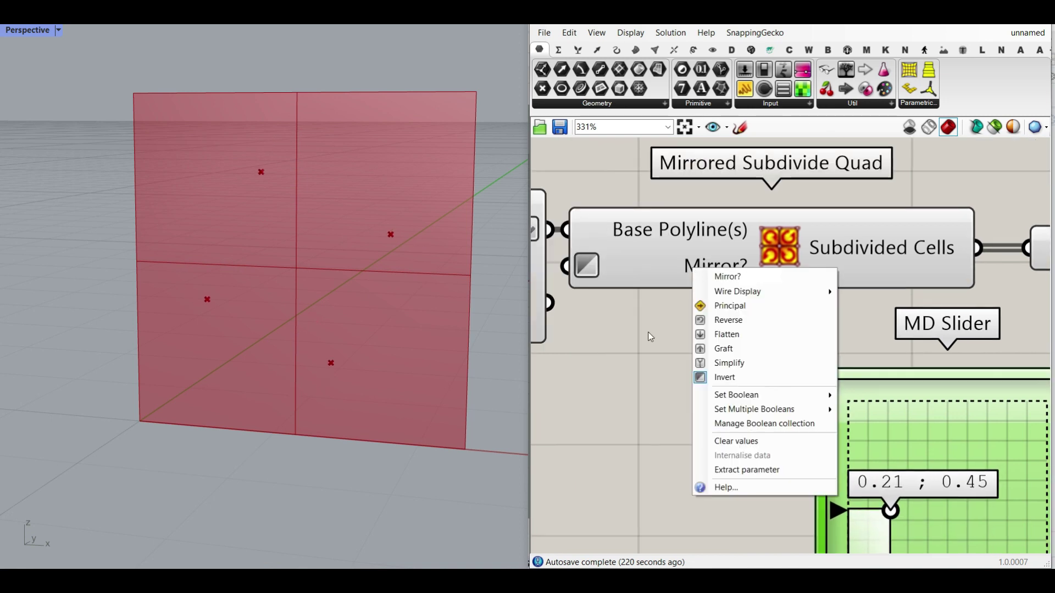
left_click(726, 379)
right_click_drag(774, 428, 705, 403)
left_click_drag(819, 490, 818, 442)
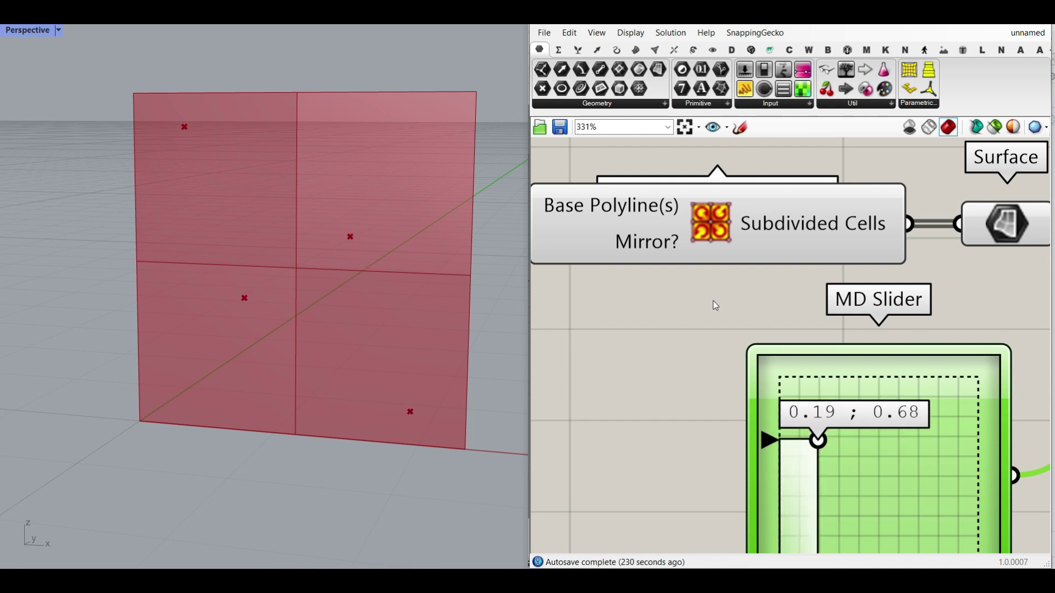
Invert the Mirror? input again and set the MD Slider to 0.33 ; 0.35
right_click(626, 259)
left_click(652, 358)
right_click_drag(839, 466, 745, 338)
left_click_drag(724, 314, 750, 379)
scroll(780, 318, "down", 4)
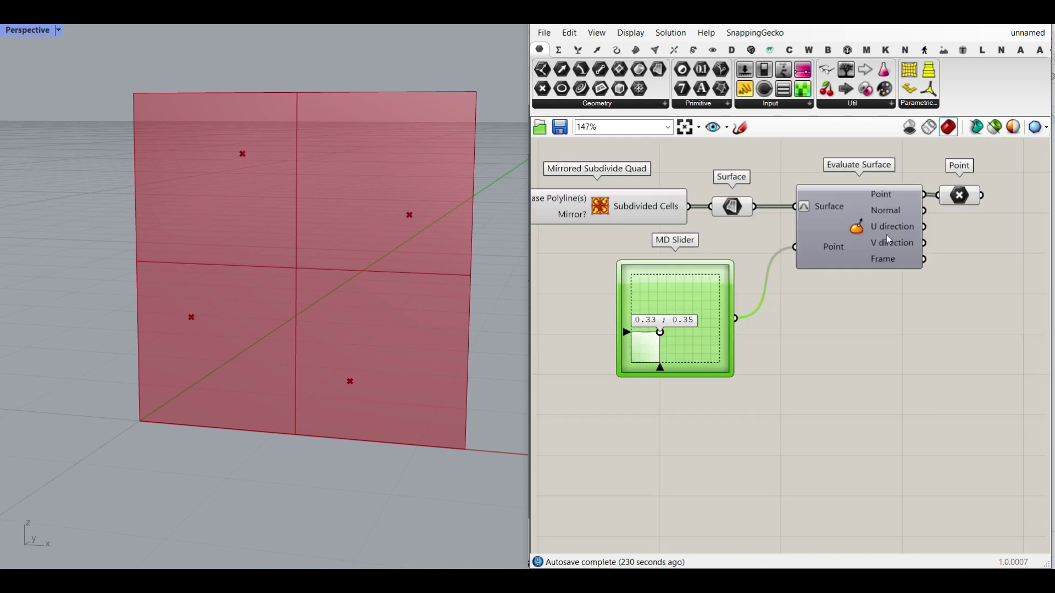
Add a PolyLine component fed by the Point component's points and invert its Closed input to close the polyline
left_click(616, 53)
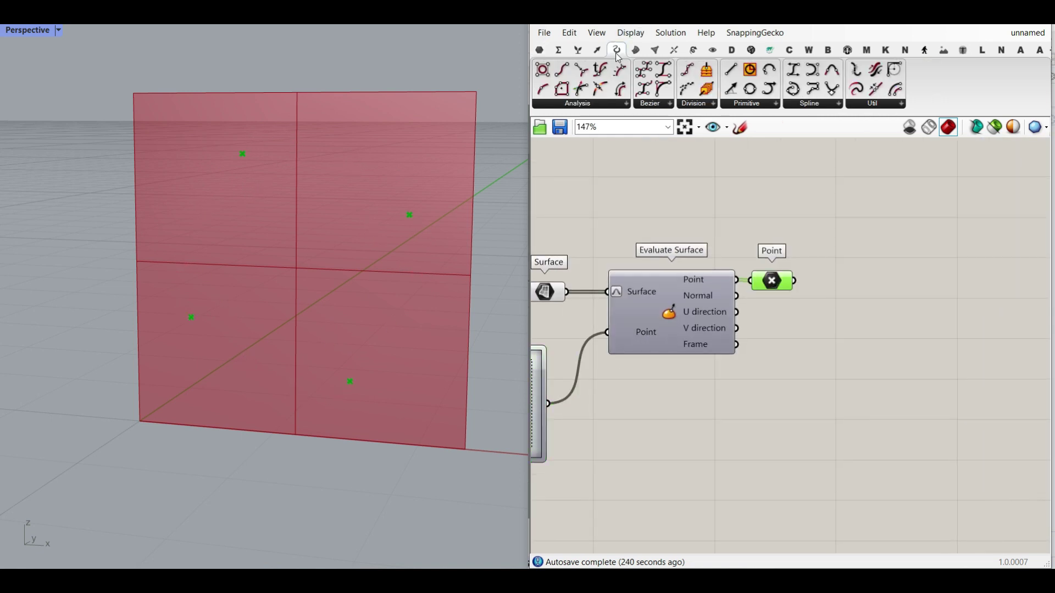
left_click_drag(819, 95, 813, 274)
scroll(800, 276, "up", 3)
left_click(833, 326)
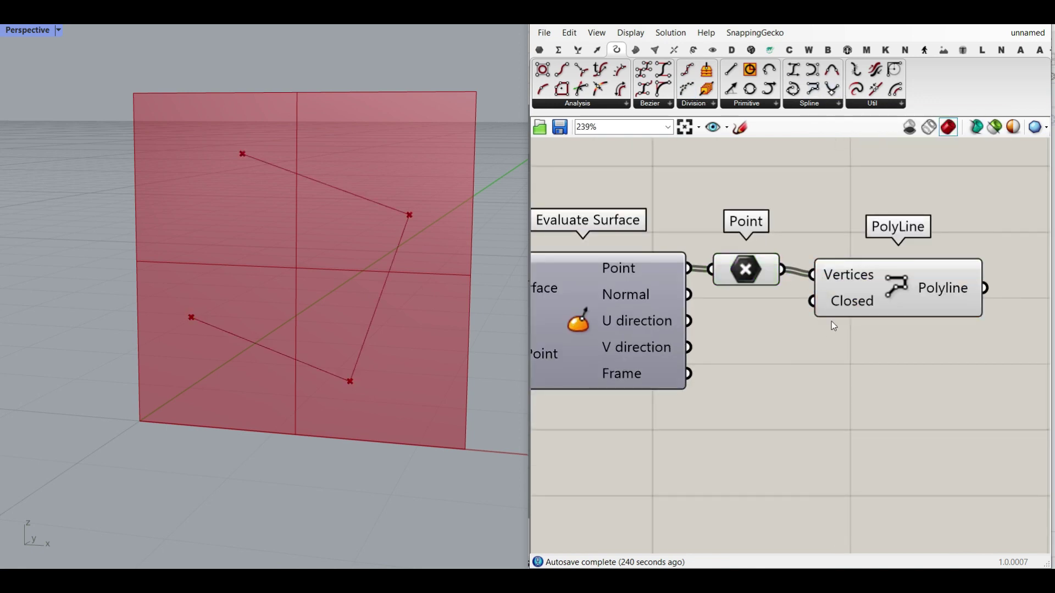
scroll(856, 309, "up", 3)
right_click(857, 304)
left_click(879, 412)
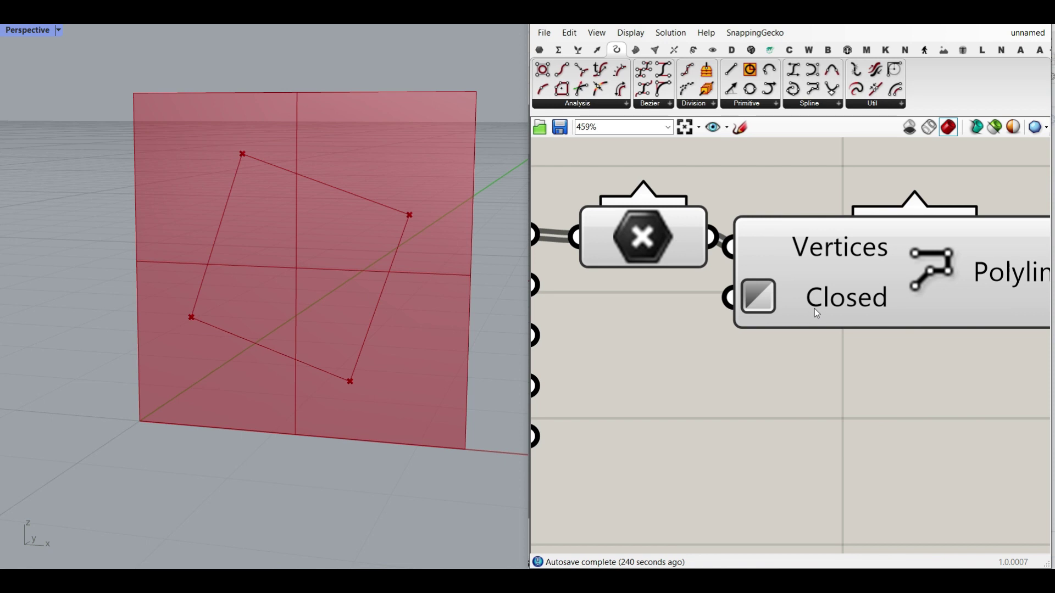
Set the MD Slider to 0.57 ; 0.81
scroll(740, 342, "down", 5)
right_click_drag(739, 342, 1027, 278)
scroll(1028, 277, "down", 2)
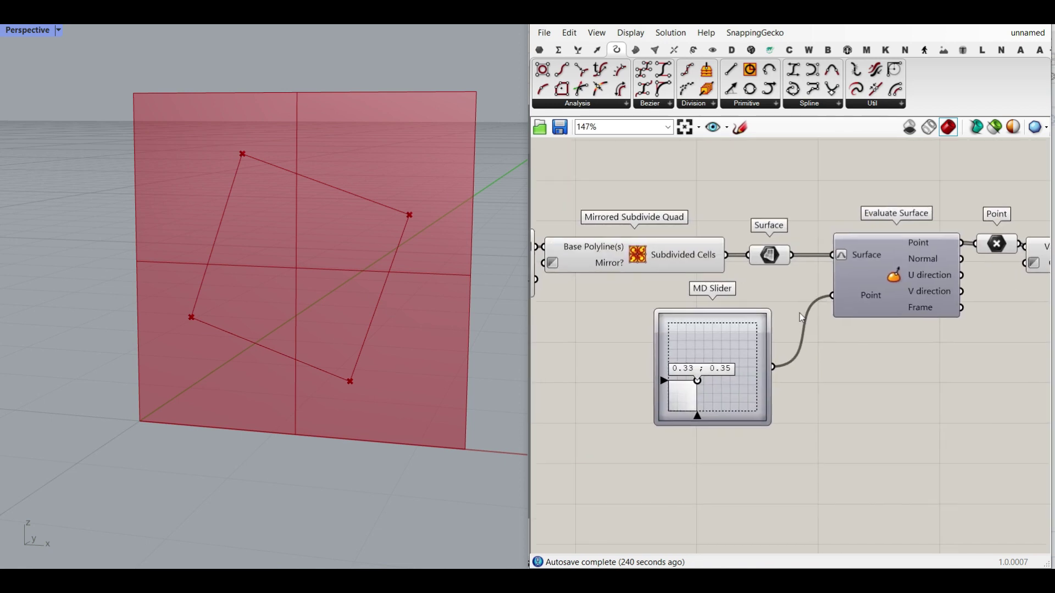
scroll(697, 380, "up", 4)
left_click_drag(691, 384, 690, 321)
Disable the previews of Mirrored Subdivide Quad and its connected Surface component
scroll(775, 305, "down", 4)
scroll(236, 304, "down", 6)
right_click_drag(768, 242, 826, 248)
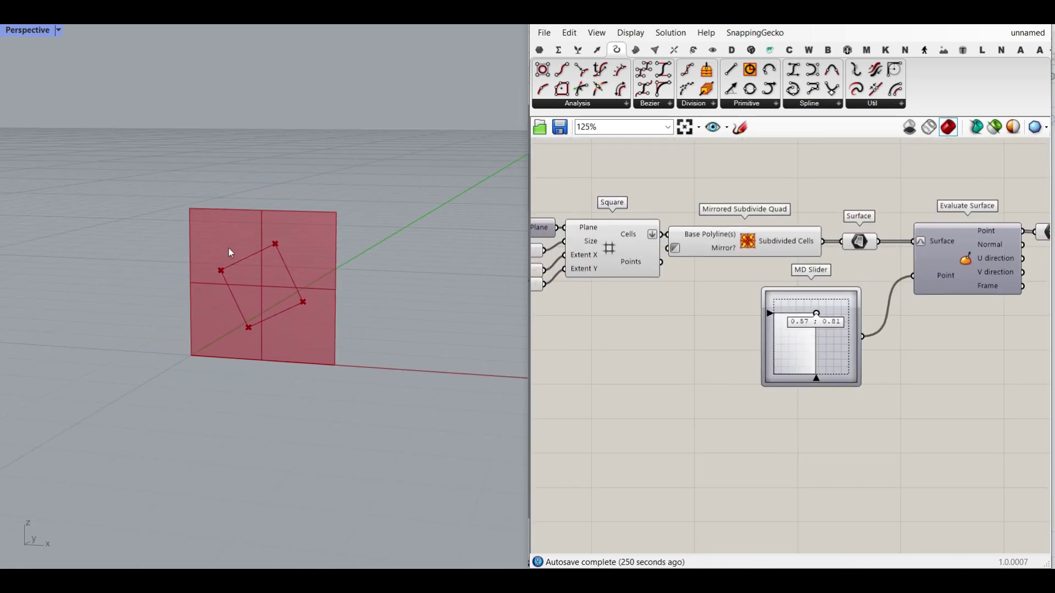
left_click_drag(870, 237, 755, 285)
right_click(717, 158)
left_click(759, 180)
Set both the Extent X and Extent Y sliders of the Square grid to 5
right_click_drag(637, 303, 839, 306)
scroll(689, 265, "up", 3)
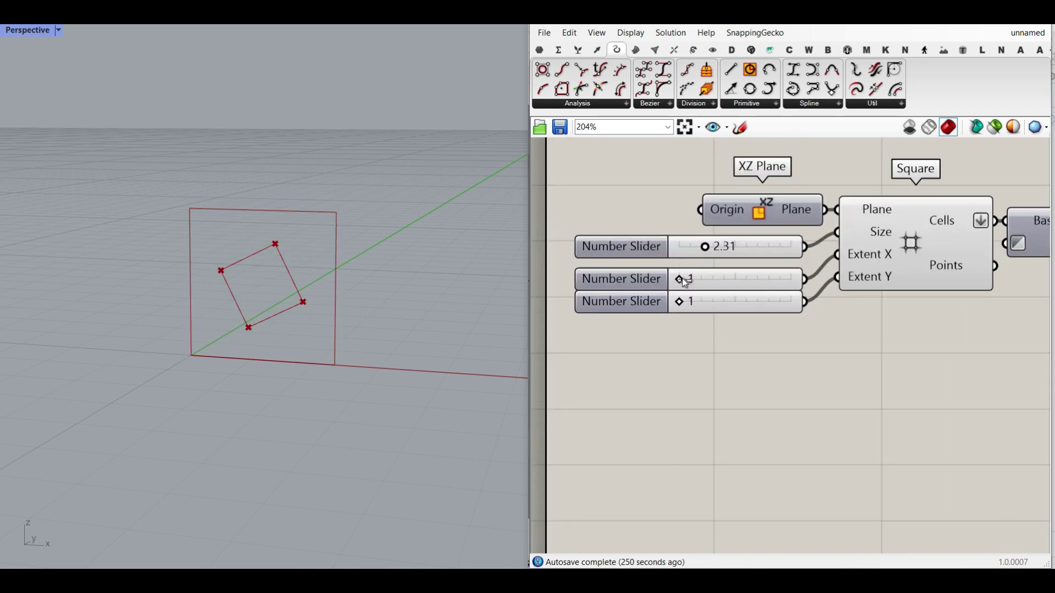
scroll(247, 321, "down", 2)
left_click_drag(680, 307, 720, 306)
Set the MD Slider to 1.0 ; 0.63
right_click_drag(983, 341, 745, 352)
right_click_drag(945, 357, 729, 349)
scroll(770, 354, "up", 3)
left_click_drag(805, 336, 927, 366)
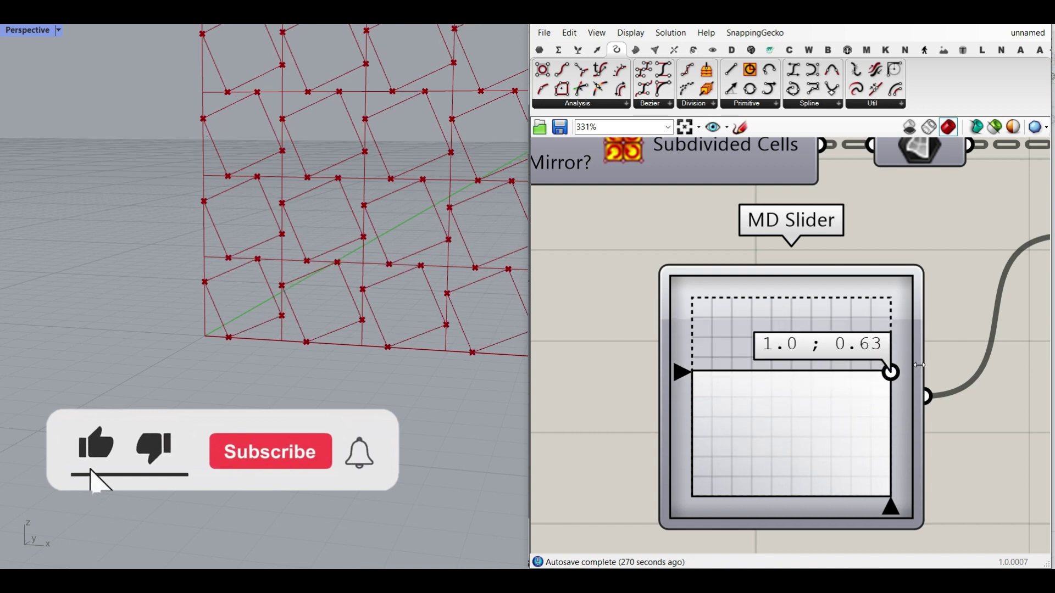
Switch to the Example File definition and turn off the preview of all its components
scroll(750, 364, "down", 5)
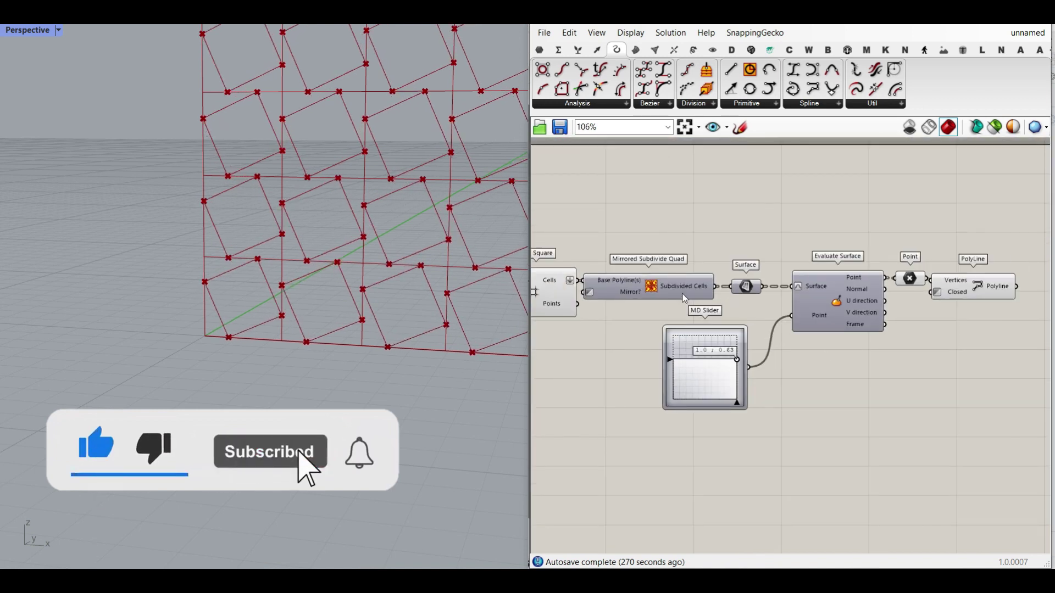
left_click(1028, 33)
left_click(985, 177)
scroll(797, 275, "down", 8)
left_click_drag(921, 411, 751, 370)
middle_click(719, 361)
left_click(742, 382)
left_click(841, 358)
scroll(861, 330, "up", 1)
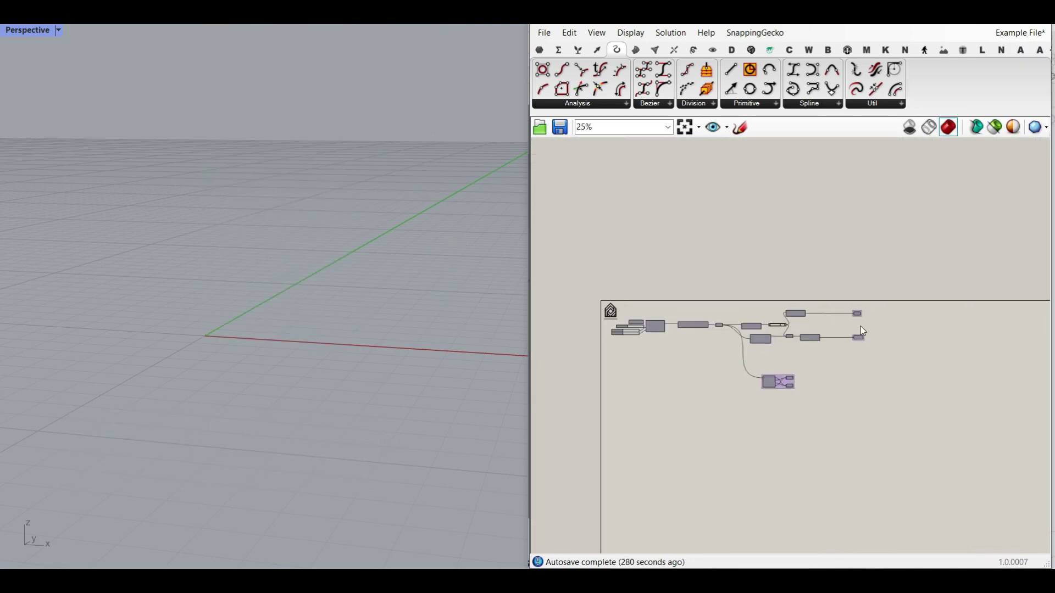
Preview the lower output Surface in the example, turn it off again, and preview the upper output Surface instead
scroll(861, 335, "up", 5)
right_click(861, 352)
left_click(901, 315)
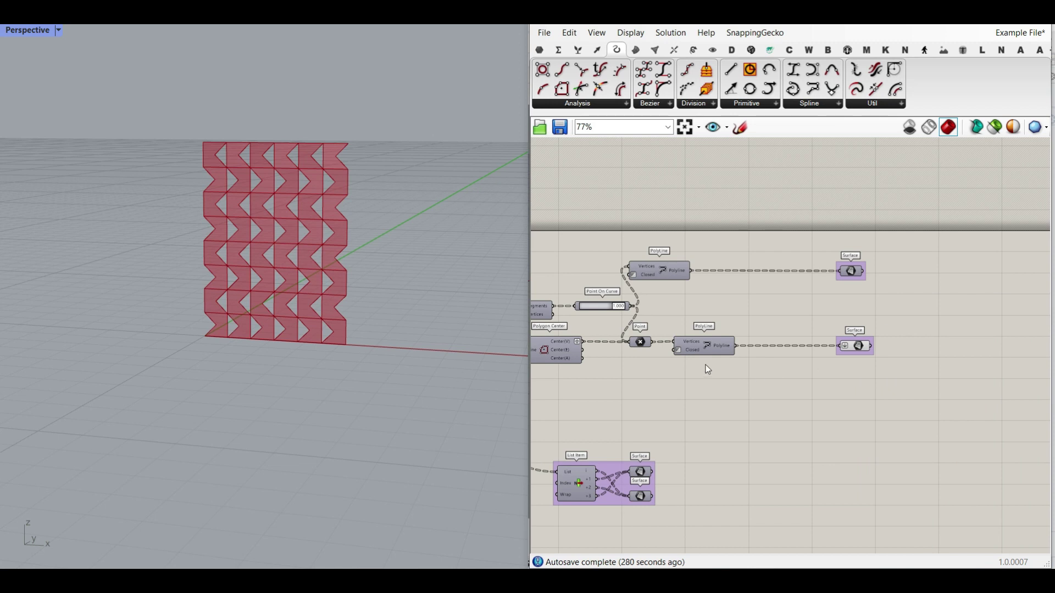
right_click(859, 346)
left_click(884, 316)
right_click(852, 271)
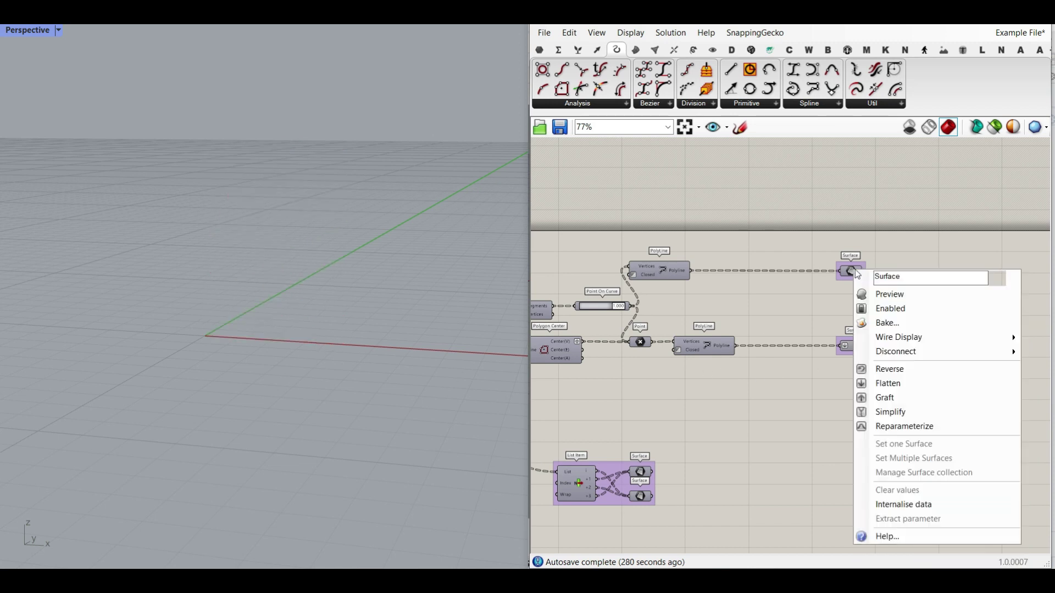
left_click(875, 294)
Set the example definition's Point On Curve to 0.775 and examine the resulting pattern
right_click_drag(671, 357, 803, 362)
scroll(719, 314, "up", 5)
left_click_drag(808, 312, 784, 319)
scroll(728, 325, "down", 3)
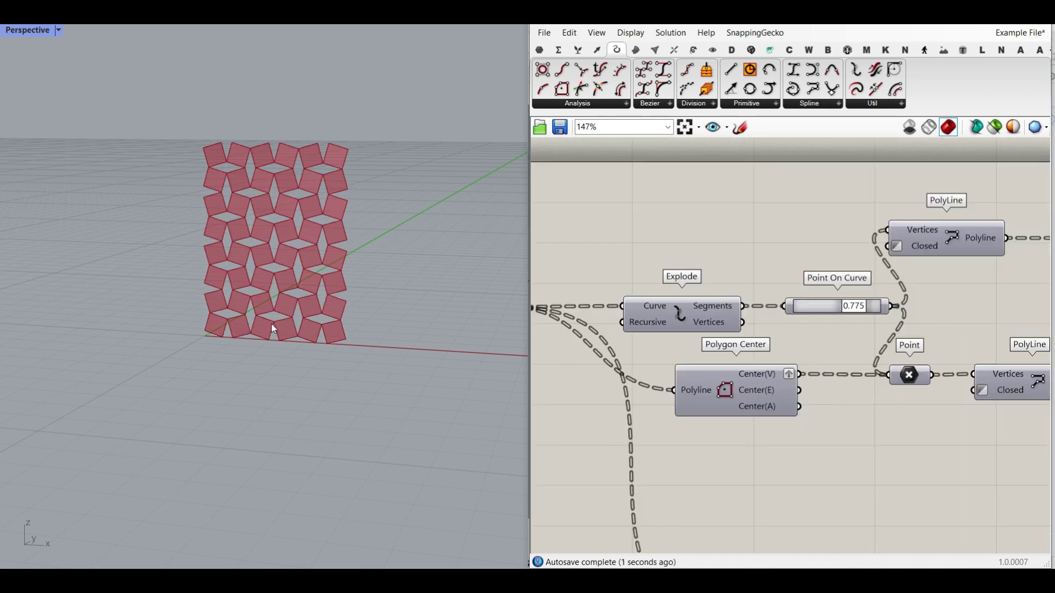
scroll(274, 328, "up", 4)
Return to the unnamed definition and delete the Surface, MD Slider, Evaluate Surface, Point and PolyLine components
left_click(1020, 34)
left_click(985, 162)
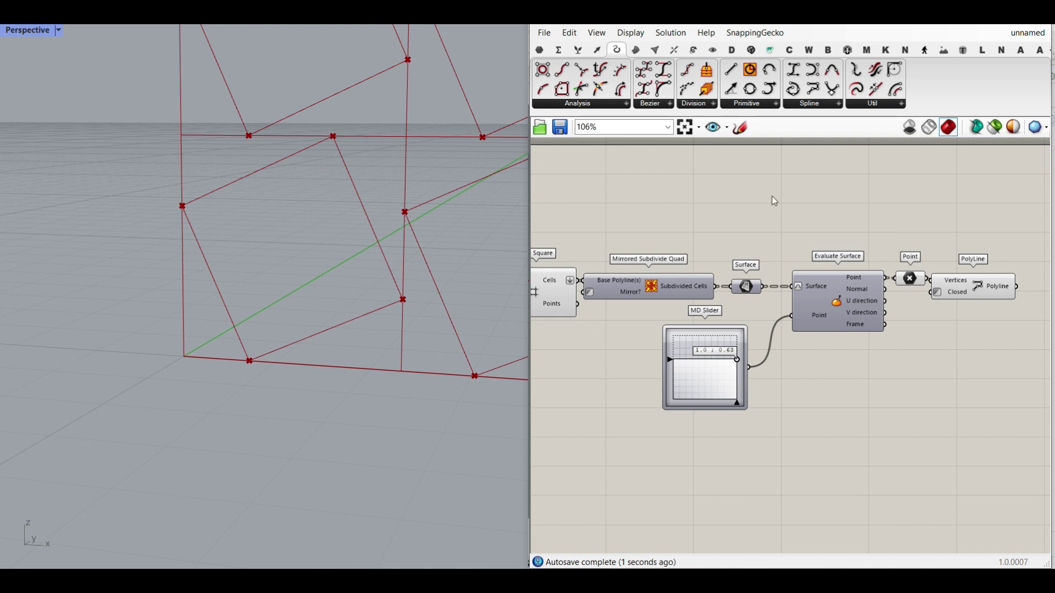
left_click_drag(997, 277, 810, 374)
key("Delete")
key("Delete")
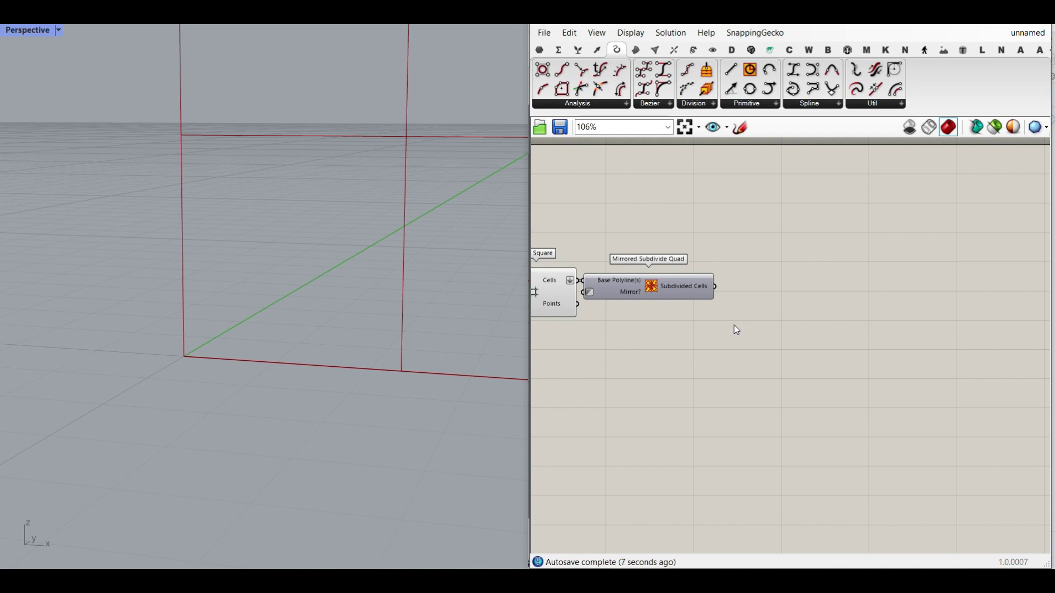
Reduce both the Extent X and Extent Y sliders of the Square grid to 1
scroll(654, 291, "up", 3)
left_click(698, 283)
scroll(266, 297, "down", 5)
right_click_drag(295, 256, 193, 295, "shift")
right_click_drag(605, 342, 866, 321)
scroll(770, 320, "down", 1)
right_click_drag(667, 318, 795, 314)
scroll(637, 307, "up", 3)
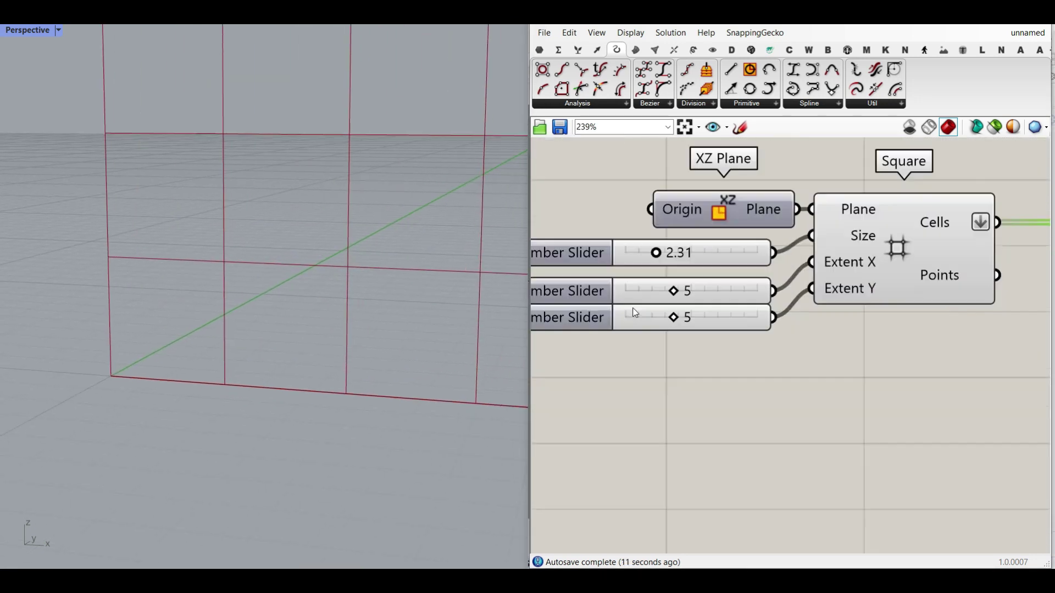
left_click_drag(681, 291, 593, 292)
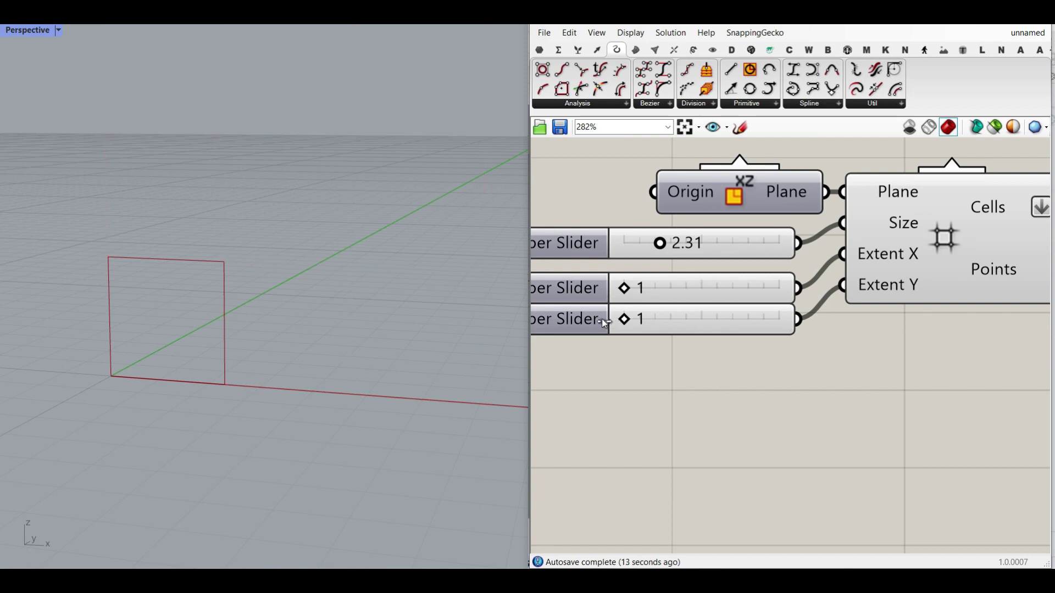
Enable the preview of Mirrored Subdivide Quad and frame the subdivided square
right_click_drag(805, 320, 666, 318)
scroll(662, 318, "down", 3)
right_click_drag(913, 285, 844, 281)
right_click(855, 265)
left_click(873, 290)
right_click_drag(84, 336, 128, 337, "shift")
scroll(226, 324, "up", 6)
right_click_drag(226, 325, 322, 304, "shift")
Add an Explode component and connect Mirrored Subdivide Quad's Subdivided Cells to its Curve input
right_click_drag(866, 257, 663, 339)
scroll(709, 345, "up", 5)
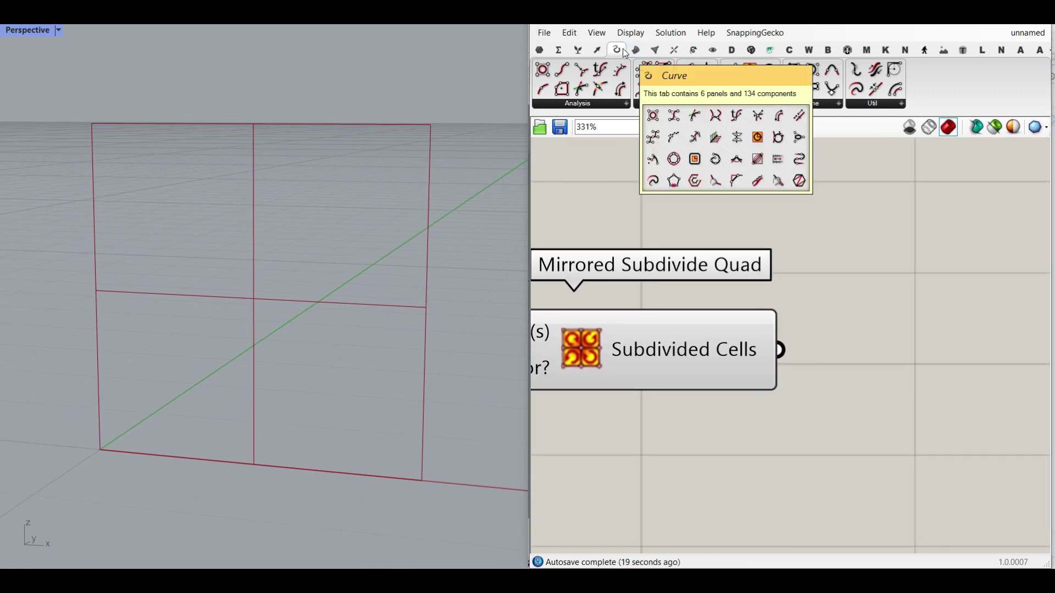
left_click(878, 328)
right_click_drag(841, 339, 762, 281)
left_click_drag(762, 281, 882, 383)
left_click_drag(795, 343, 795, 345)
right_click_drag(885, 379, 748, 356)
left_click_drag(748, 358, 699, 297)
mouse_move(792, 269)
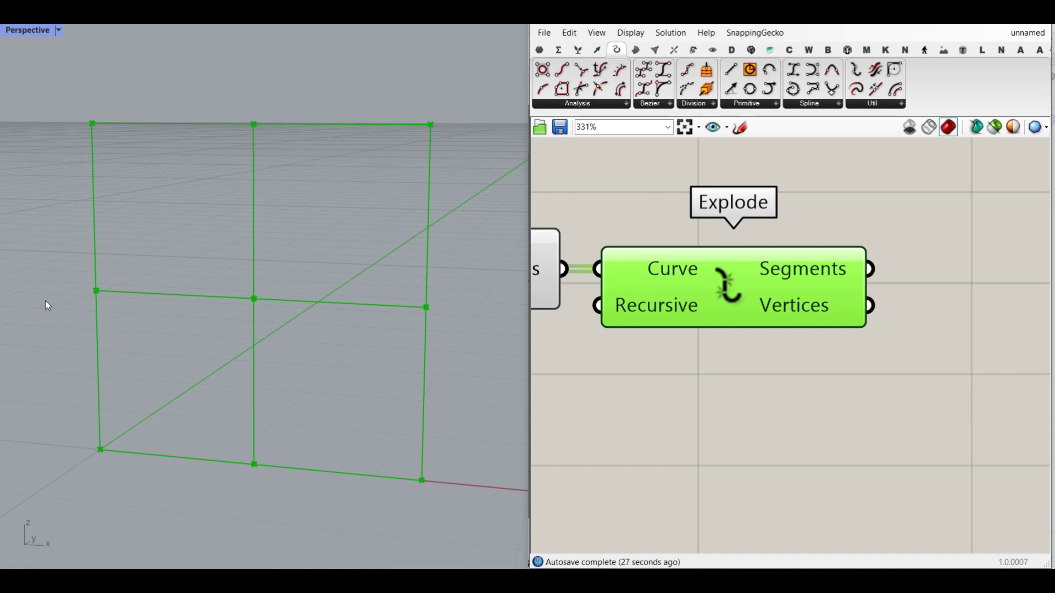
Add a Point On Curve component, feed it the Explode Segments, and set its parameter to 0.387
scroll(874, 336, "down", 2)
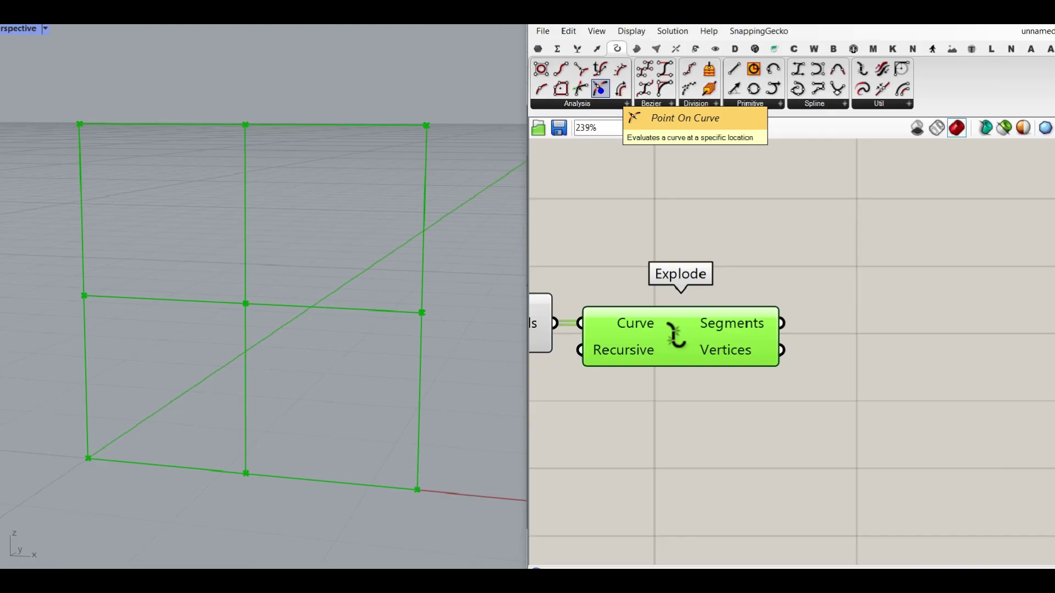
left_click_drag(600, 88, 906, 325)
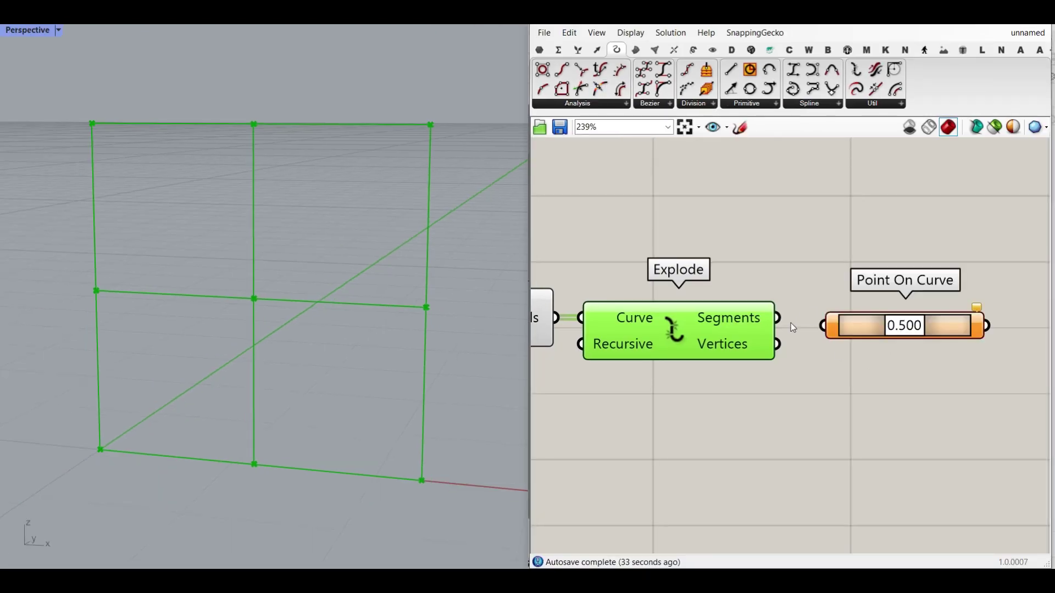
left_click_drag(816, 326, 822, 325)
mouse_move(905, 325)
left_mouse_down()
mouse_move(857, 326)
mouse_move(899, 318)
mouse_move(859, 319)
mouse_move(891, 317)
left_mouse_up()
Add a PolyLine component, connect Point On Curve to its Vertices, and invert its Closed input
right_click_drag(975, 335, 746, 322)
left_click_drag(730, 322, 773, 334)
left_click(859, 320)
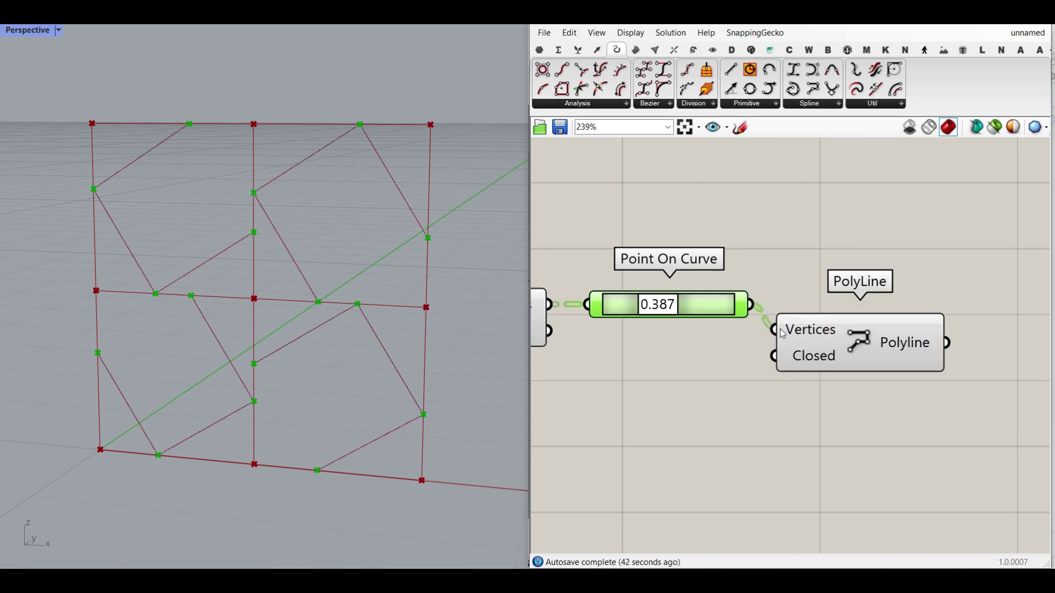
left_click(812, 368)
right_click(812, 369)
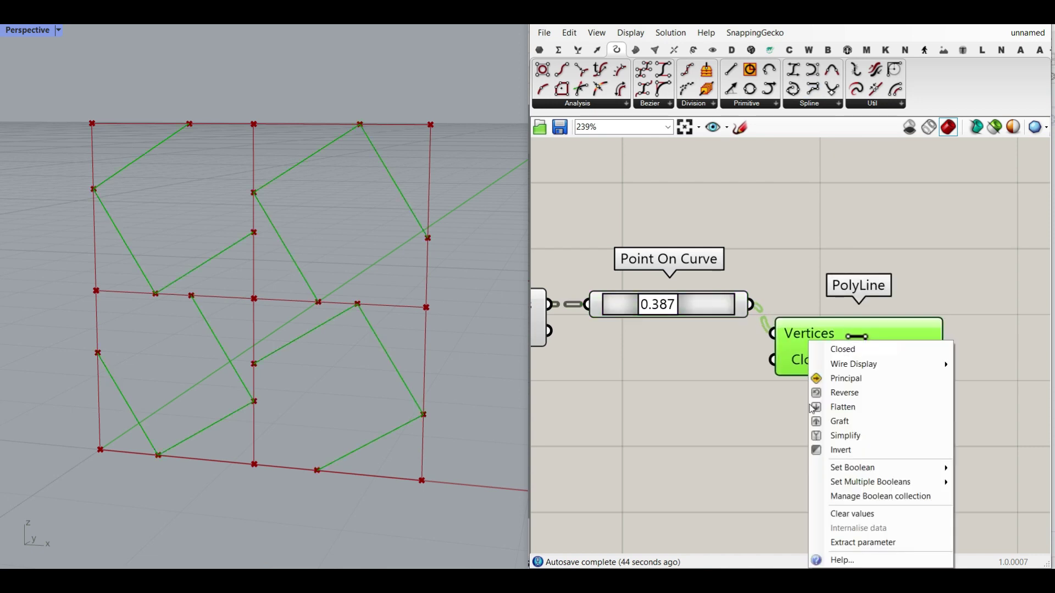
left_click(836, 449)
Remove the inversion from Mirrored Subdivide Quad's Mirror? input
right_click_drag(620, 364, 637, 357)
scroll(579, 319, "down", 3)
scroll(676, 308, "up", 4)
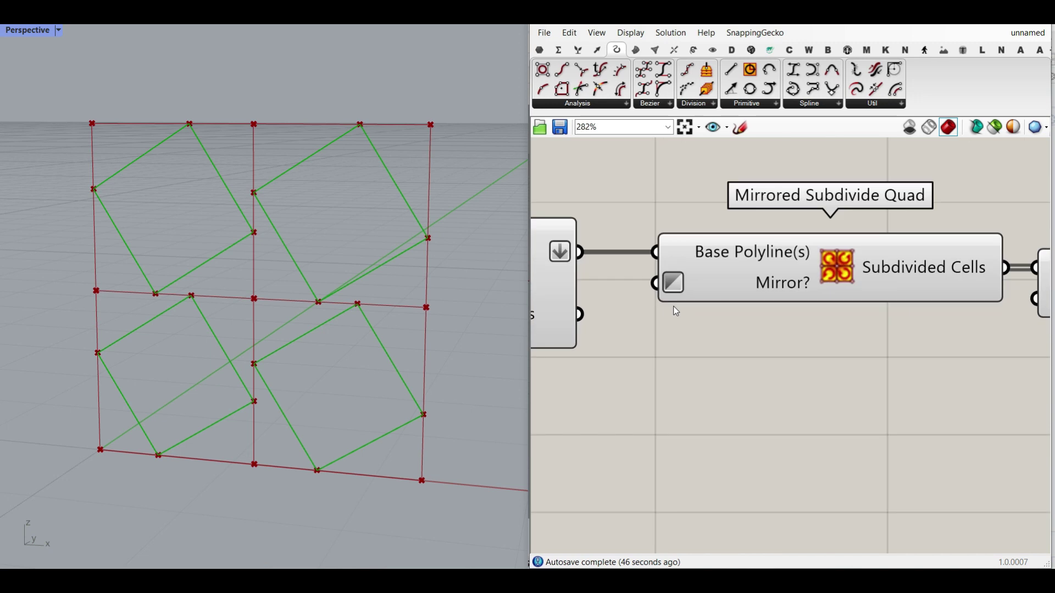
right_click(703, 293)
left_click(757, 393)
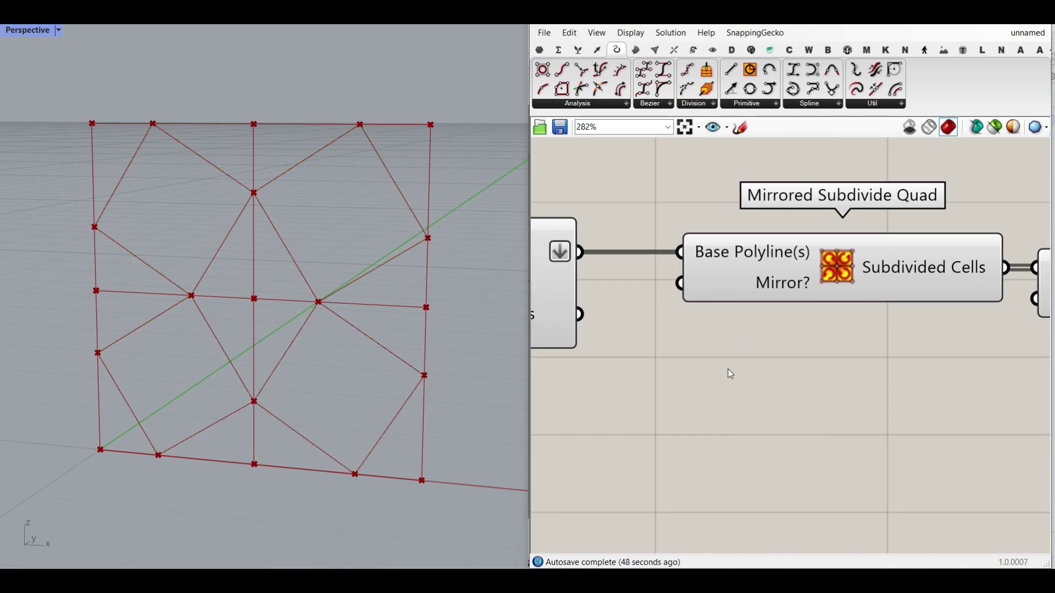
scroll(729, 370, "up", 1)
left_click_drag(99, 288, 256, 292)
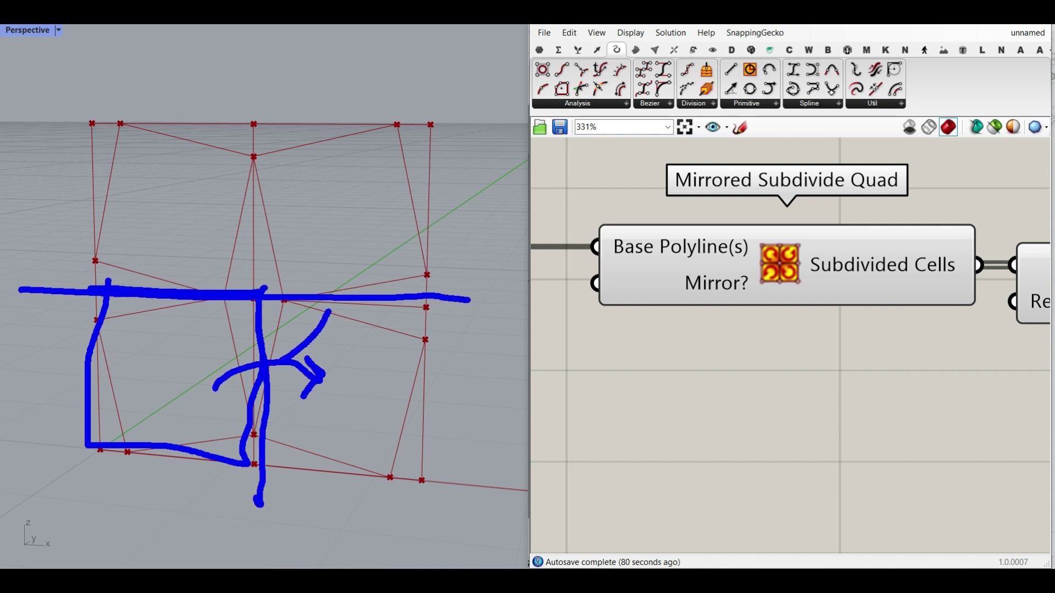
key("Escape")
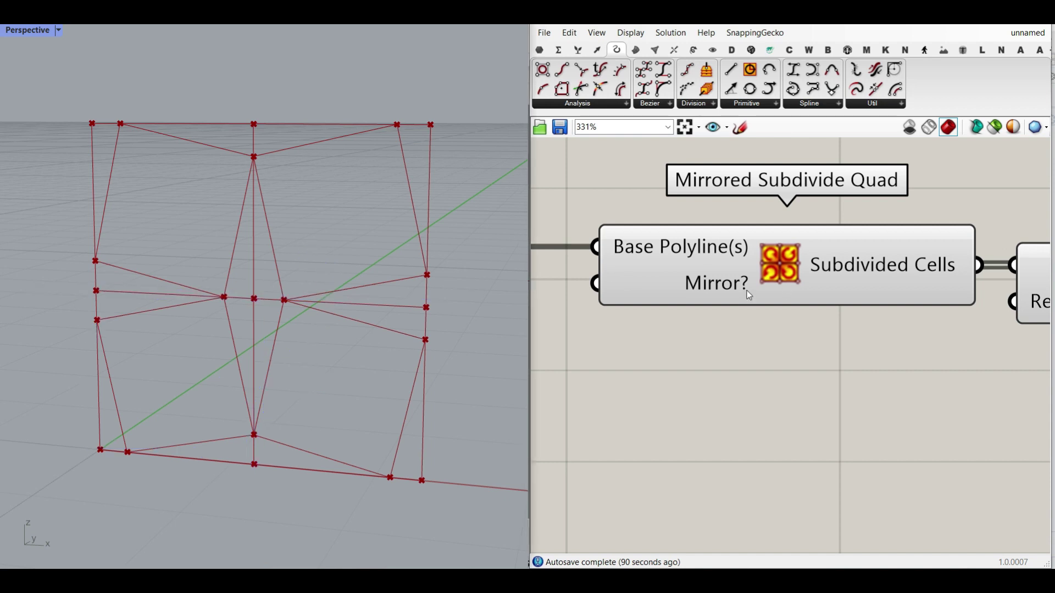
Disable the previews of Mirrored Subdivide Quad, Explode and Point On Curve
scroll(798, 286, "down", 6)
scroll(798, 285, "up", 2)
left_click_drag(823, 237, 592, 338)
right_click(602, 220)
left_click(662, 240)
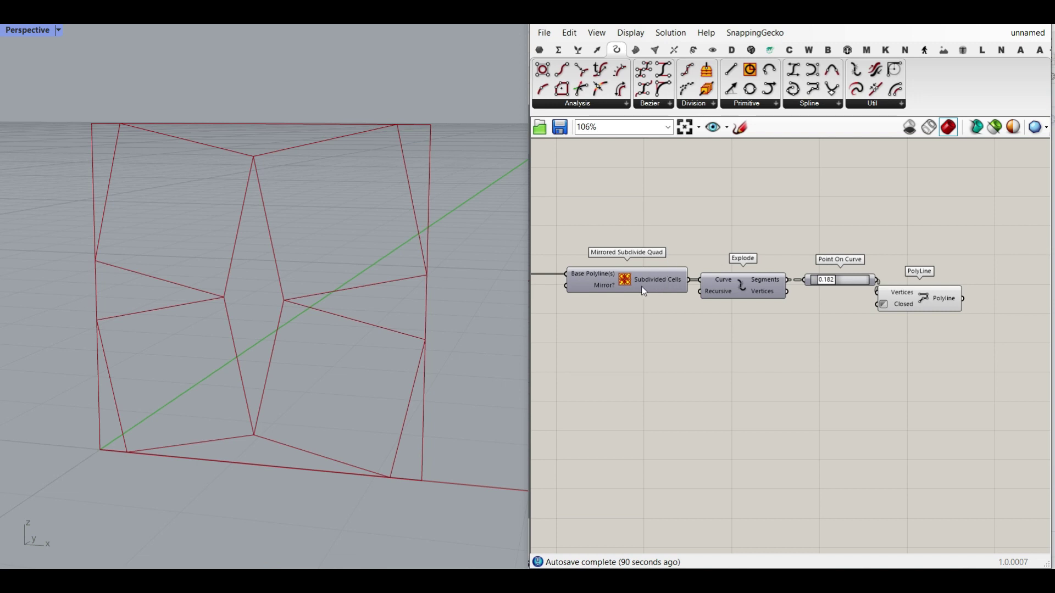
Set the Point On Curve parameter to 0.431
right_click_drag(643, 289, 675, 278)
right_click_drag(628, 308, 580, 316)
scroll(847, 279, "up", 6)
left_click_drag(712, 275, 748, 270)
Increase both the Extent X and Extent Y sliders of the Square grid to 6
right_click_drag(680, 286, 871, 264)
scroll(872, 267, "down", 5)
right_click_drag(634, 287, 856, 280)
right_click_drag(560, 285, 630, 291)
scroll(550, 300, "up", 4)
right_click_drag(542, 301, 653, 298)
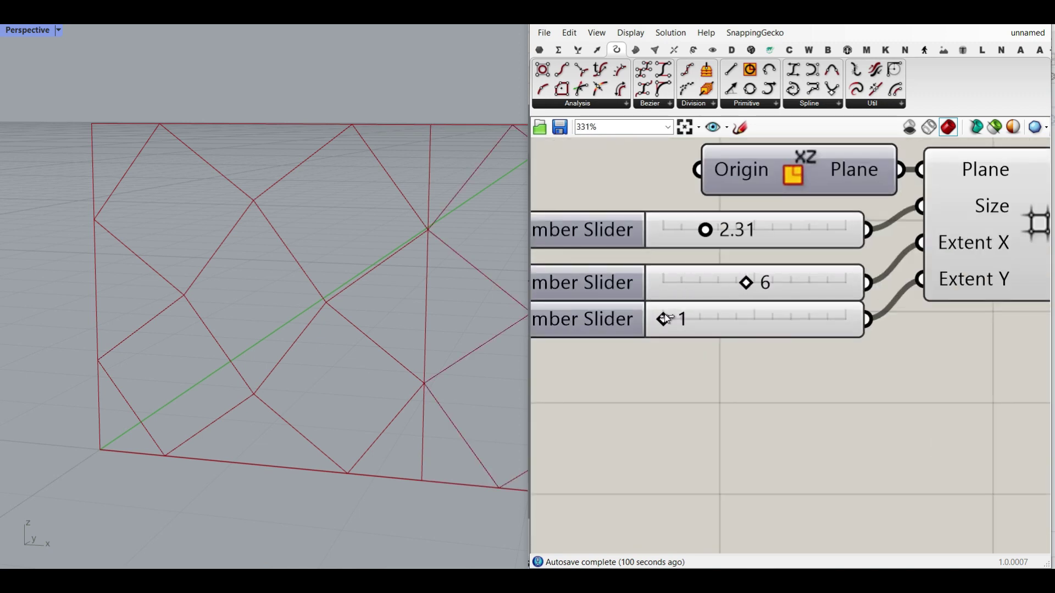
left_click_drag(741, 321, 759, 321)
Disable the preview of the Square grid component
scroll(845, 273, "down", 3)
right_click(862, 255)
left_click(895, 277)
scroll(324, 312, "down", 2)
scroll(799, 320, "down", 4)
Add a Surface parameter after the PolyLine and connect the Polyline output to it
right_click_drag(995, 315, 697, 315)
right_click_drag(949, 285, 770, 289)
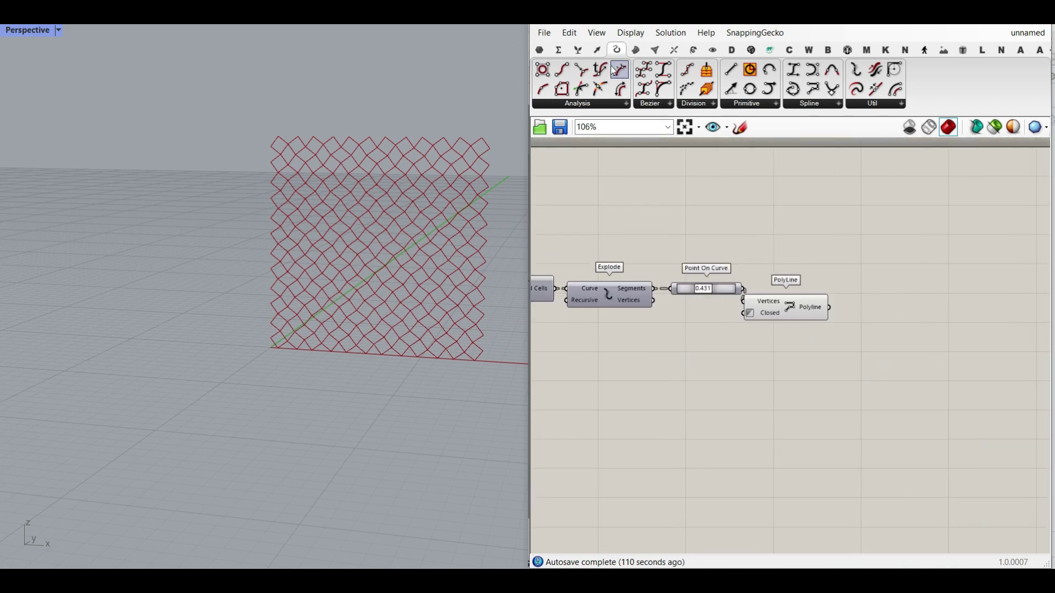
left_click(538, 51)
left_click(657, 71)
scroll(925, 342, "up", 6)
left_click(806, 273)
left_click_drag(751, 278, 761, 273)
left_click_drag(808, 273, 801, 282)
Set both the Extent X and Extent Y sliders of the Square grid to 3
right_click_drag(682, 345, 828, 334)
scroll(819, 330, "down", 7)
right_click_drag(625, 324, 856, 319)
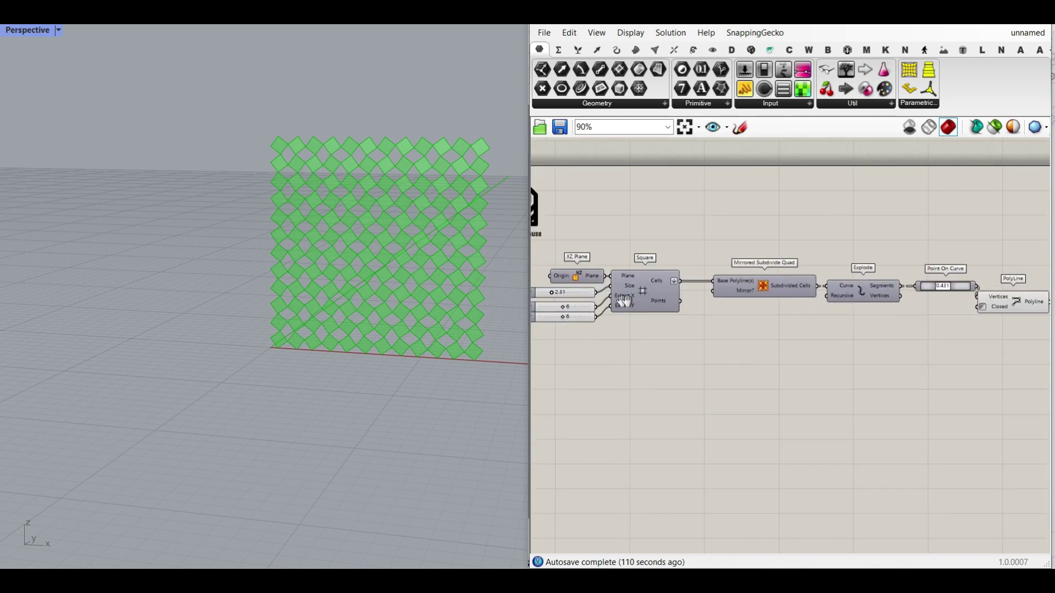
scroll(623, 301, "up", 4)
left_click_drag(653, 317, 610, 317)
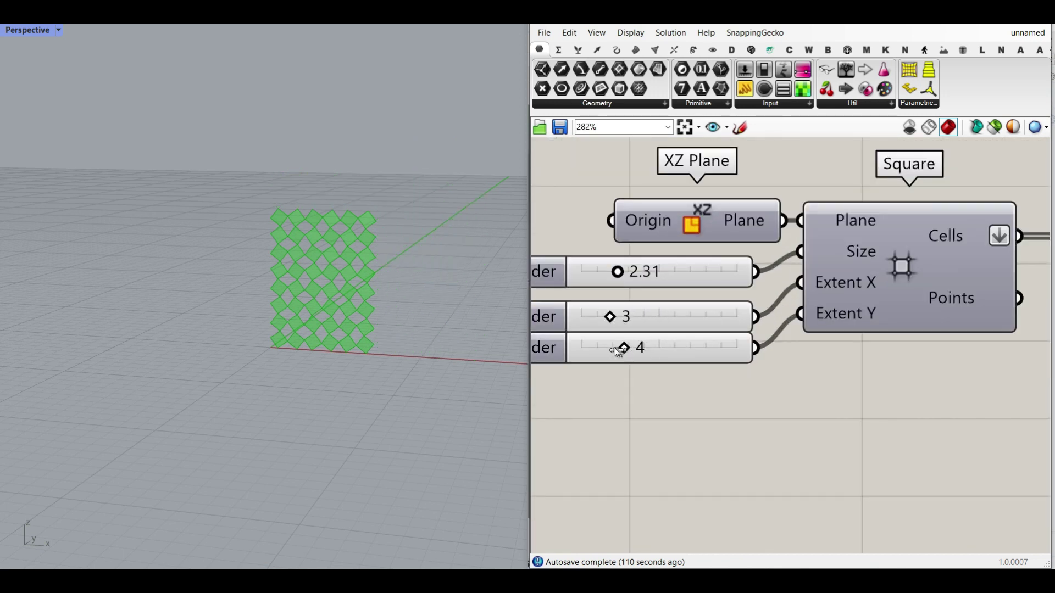
Set the Point On Curve parameter to 0.451 and deselect the components
scroll(341, 303, "up", 12)
right_click_drag(350, 303, 372, 295)
scroll(709, 273, "down", 3)
right_click_drag(1017, 242, 556, 273)
scroll(910, 280, "up", 2)
mouse_move(782, 311)
left_mouse_down()
mouse_move(813, 312)
mouse_move(774, 312)
mouse_move(785, 311)
left_mouse_up()
left_click(570, 276)
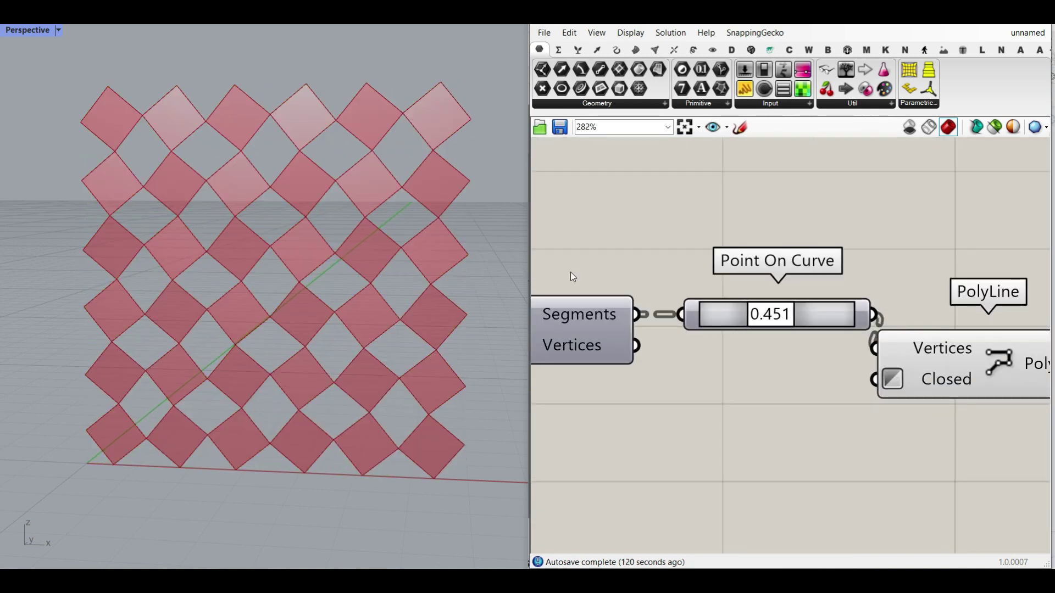
scroll(306, 309, "up", 1)
scroll(742, 265, "down", 5)
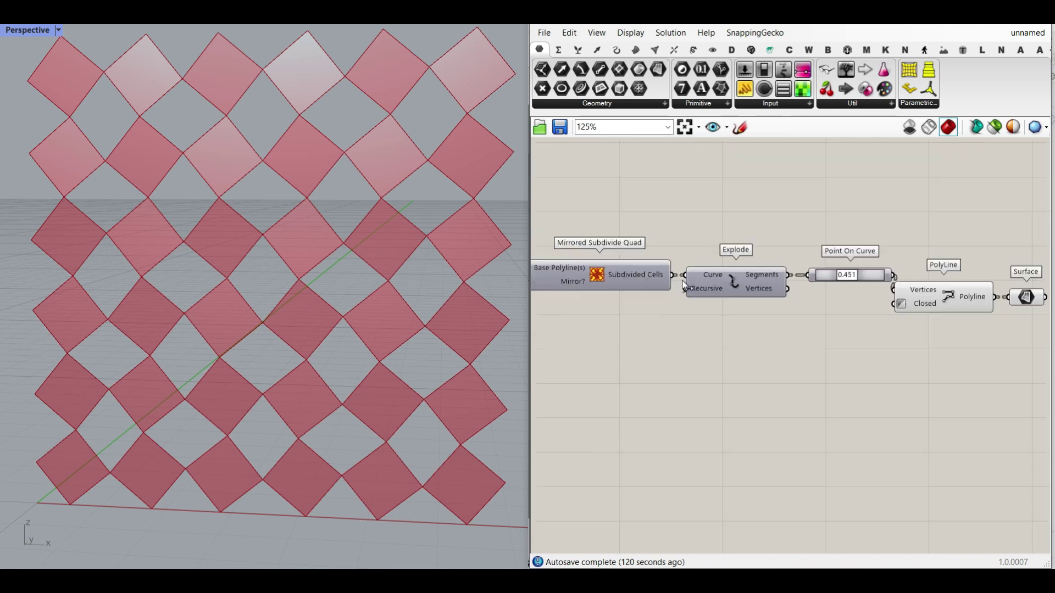
scroll(228, 310, "down", 2)
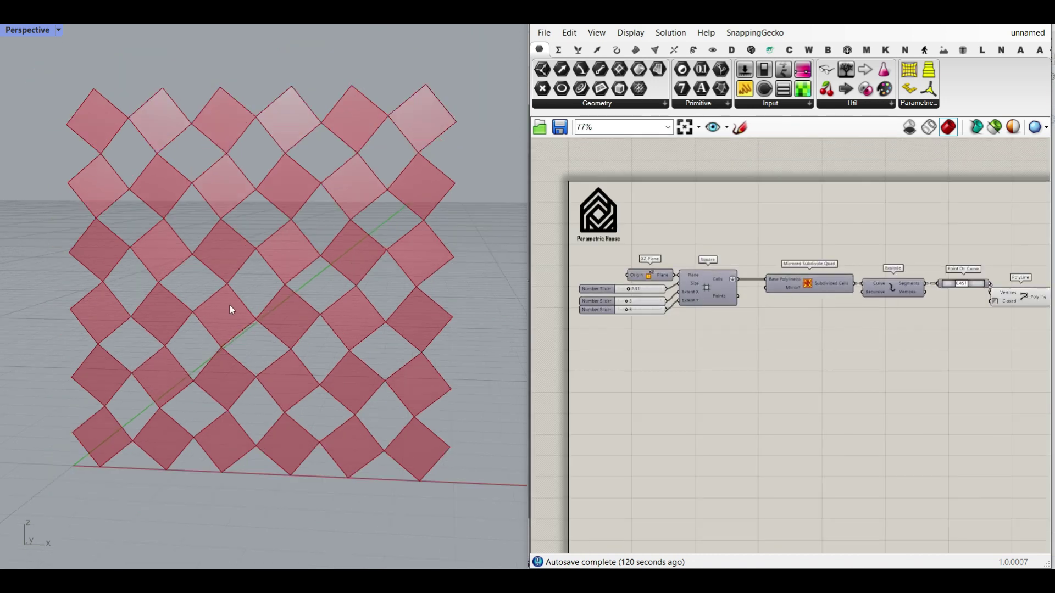
right_click_drag(838, 281, 676, 285)
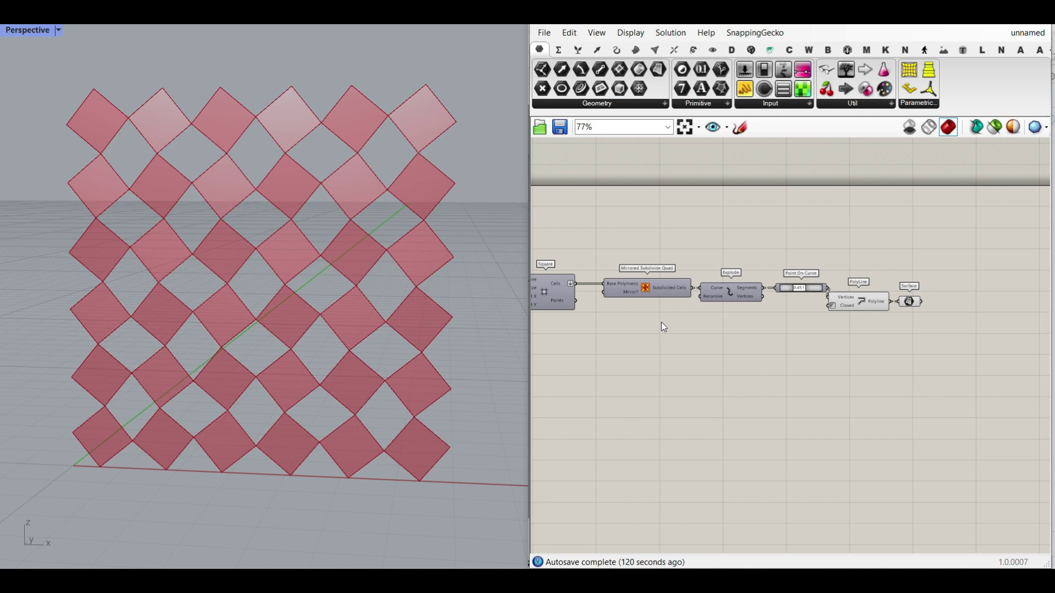
Switch to the Example File definition containing the finished pattern variants
right_click_drag(662, 324, 934, 302)
scroll(734, 286, "up", 6)
left_click(1019, 38)
left_click(997, 171)
scroll(852, 322, "down", 2)
right_click_drag(852, 322, 557, 306)
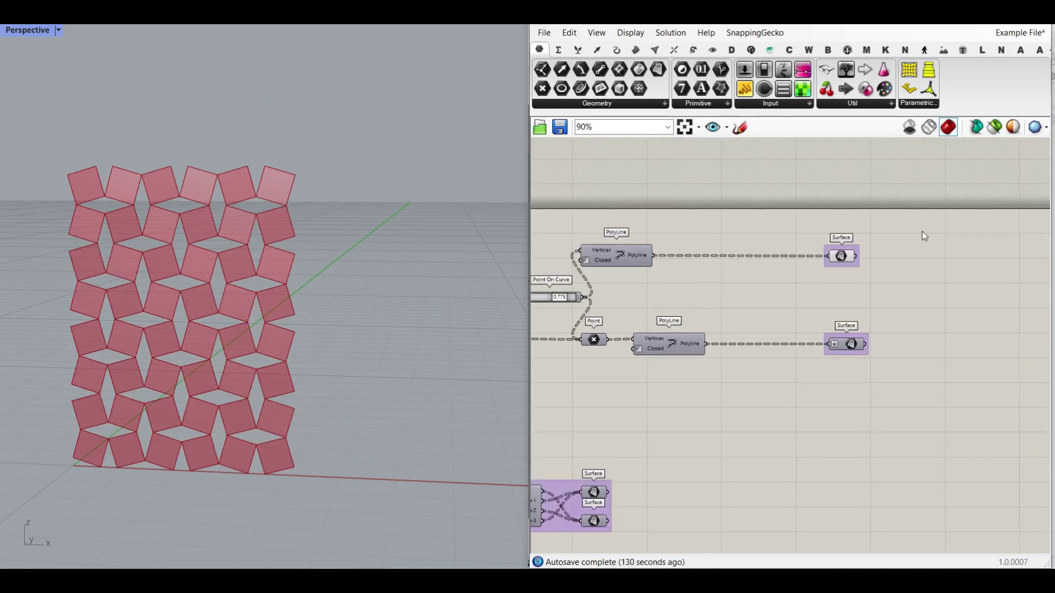
Disable the preview of the upper PolyLine's Surface parameter and enable the preview of the Surface parameter below it
left_click_drag(923, 217, 816, 277)
right_click(919, 239)
left_click(934, 260)
right_click(857, 343)
left_click(883, 318)
Set the Point On Curve parameter in the example definition to 0.353
right_click_drag(690, 382, 862, 347)
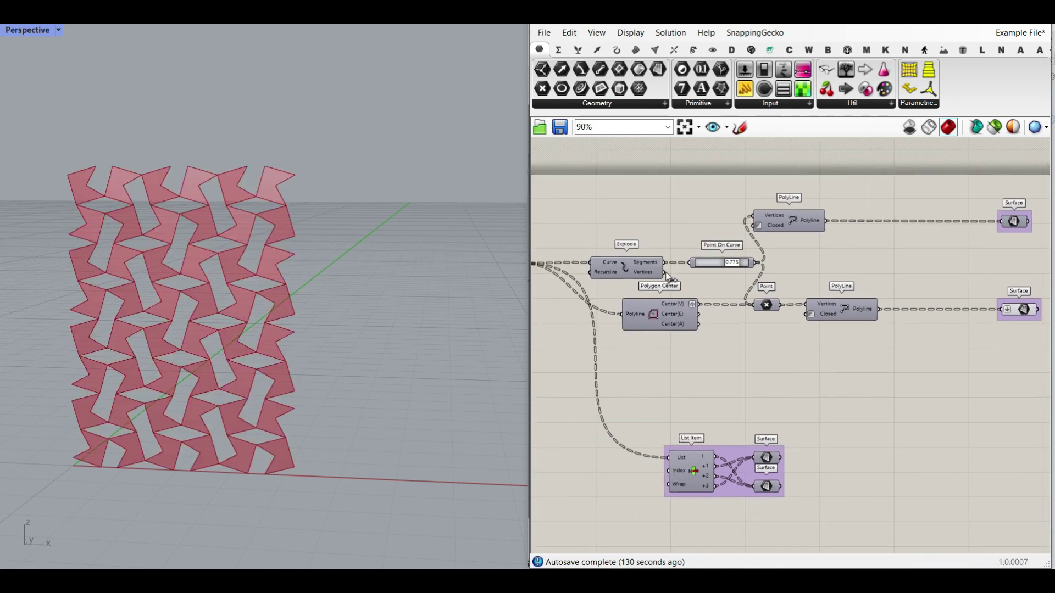
scroll(665, 272, "up", 3)
left_click_drag(761, 282, 725, 283)
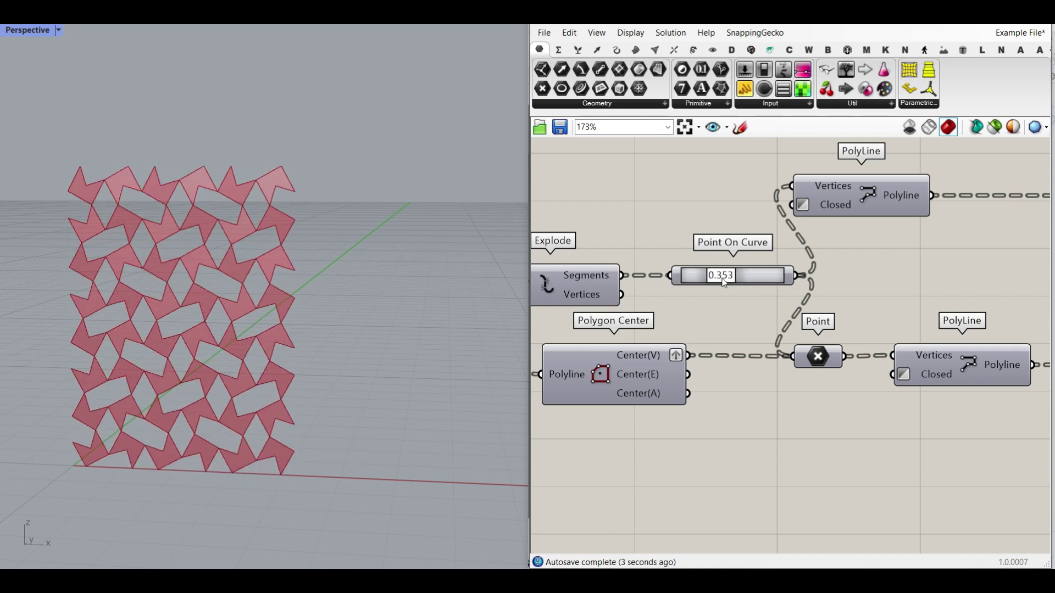
Return to the unnamed definition and set both the Extent X and Extent Y sliders of the Square grid to 1
left_click(1038, 26)
left_click(974, 150)
right_click_drag(627, 372, 676, 360)
left_click_drag(678, 294, 627, 324)
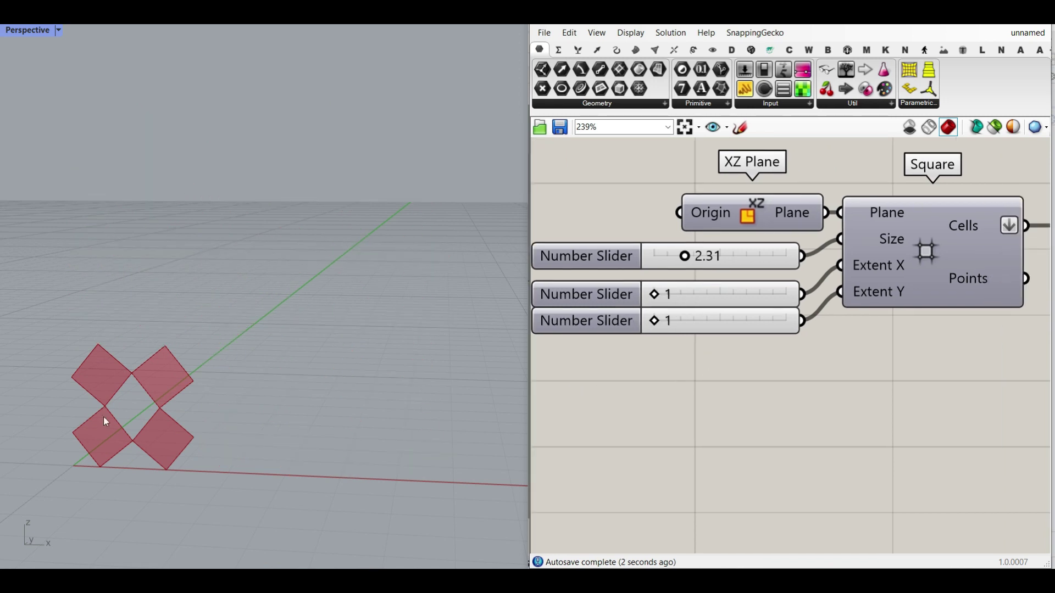
Delete the Point On Curve, PolyLine and Surface components that follow Explode
scroll(103, 420, "up", 6)
scroll(572, 303, "down", 4)
right_click_drag(1015, 278, 637, 290)
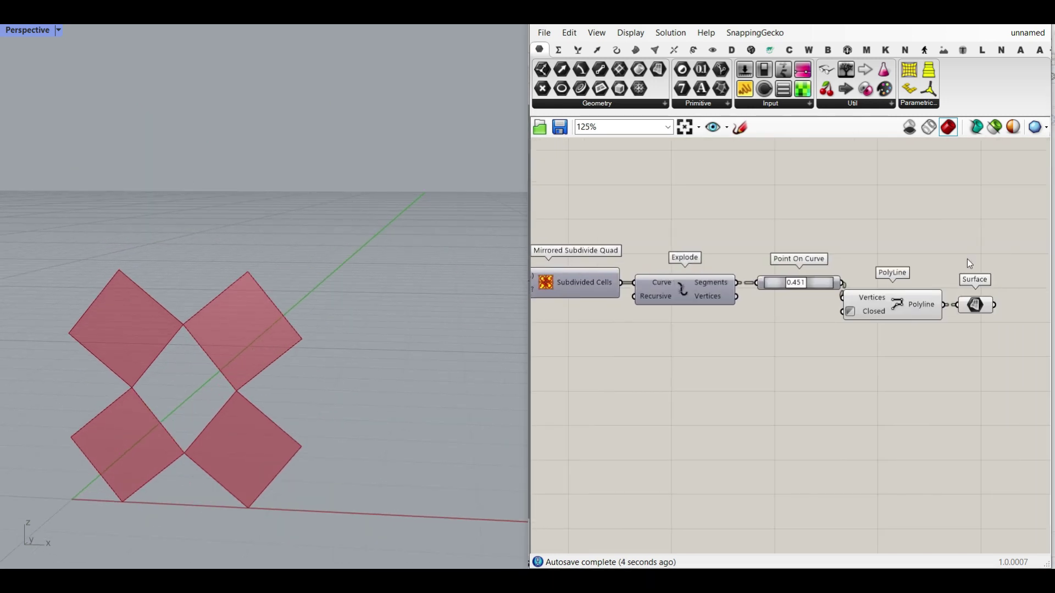
left_click_drag(977, 315, 797, 363)
key("Delete")
Enable the preview of the Explode component and reposition it
right_click_drag(686, 332, 751, 316)
scroll(745, 277, "up", 3)
right_click(752, 260)
left_click(762, 285)
left_click_drag(762, 273, 796, 251)
Add a Point On Curve parameter, connect Explode's Segments output to it and set it to 0.419
right_click_drag(851, 305, 768, 342)
left_click(611, 50)
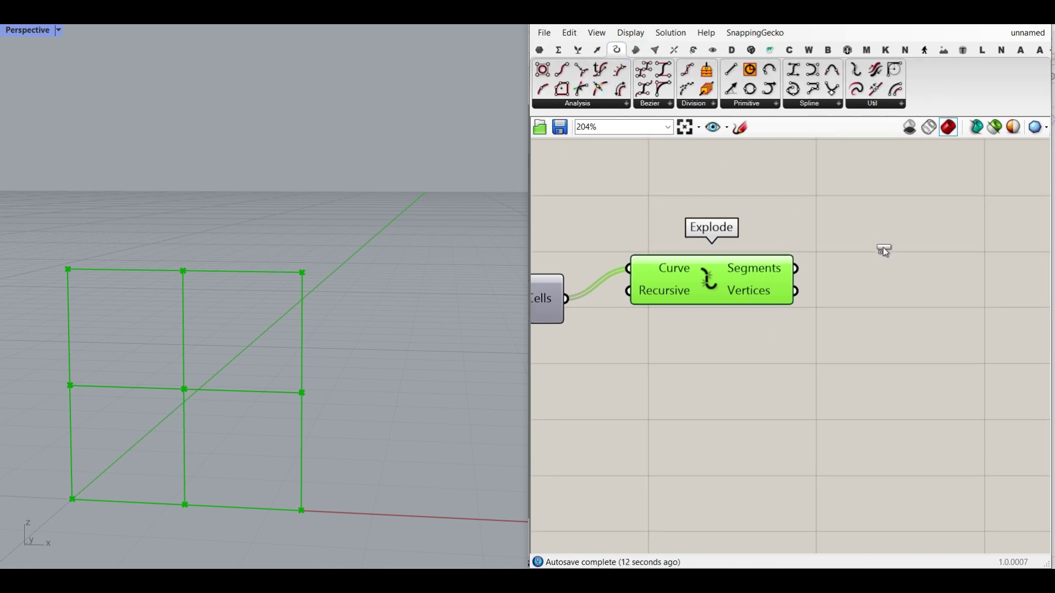
left_click_drag(883, 249, 883, 250)
scroll(886, 251, "up", 2)
left_click_drag(786, 271, 787, 271)
left_click_drag(867, 269, 860, 273)
left_click_drag(829, 271, 895, 266)
left_click(865, 327)
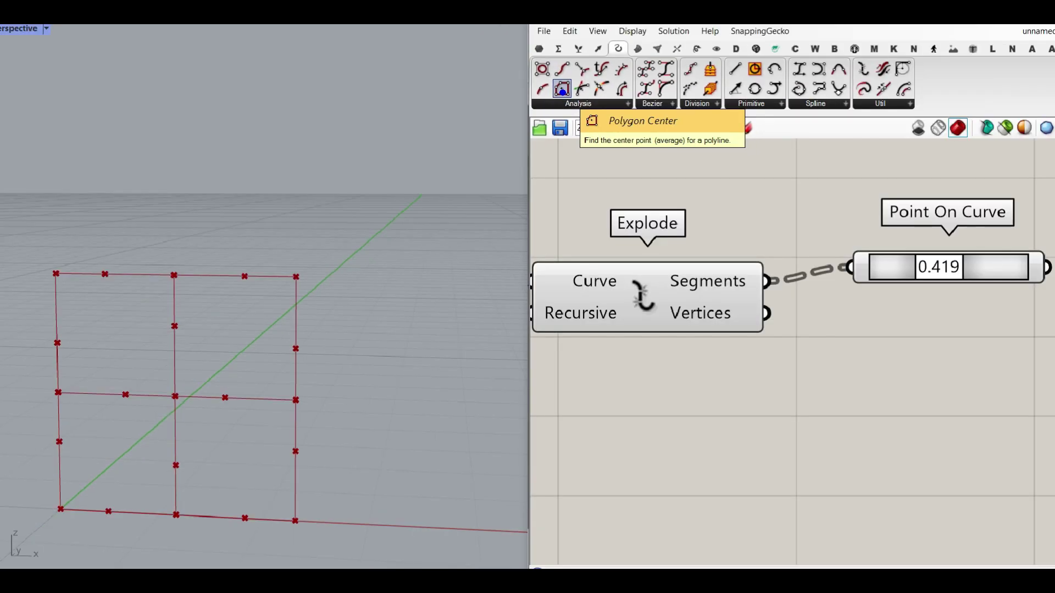
Add a Polygon Center component below Point On Curve and connect Subdivided Cells to its Polyline input
left_click_drag(561, 88, 767, 338)
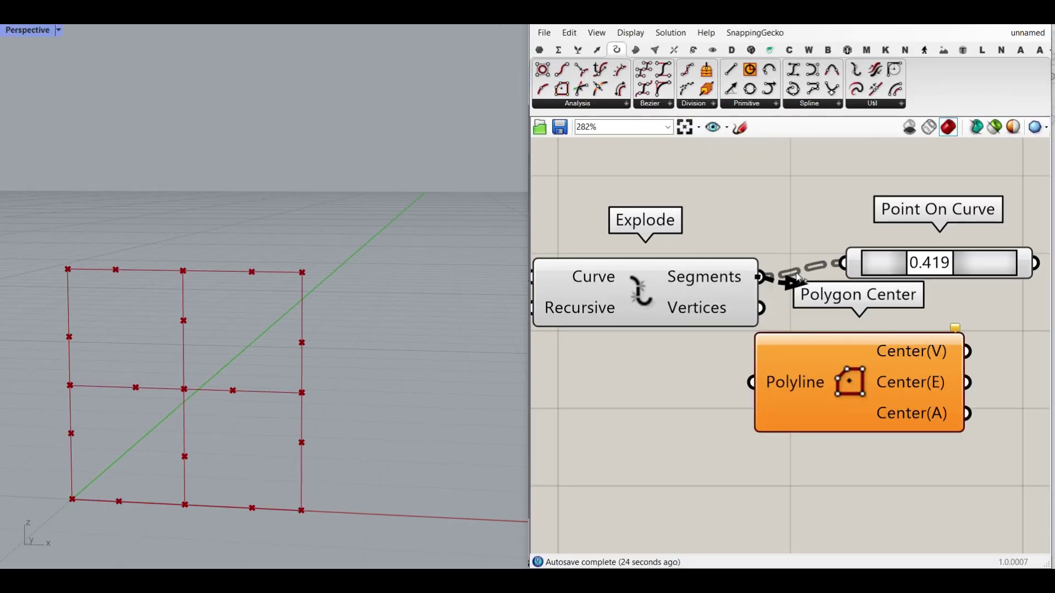
scroll(769, 281, "down", 3)
left_click_drag(655, 251, 817, 286)
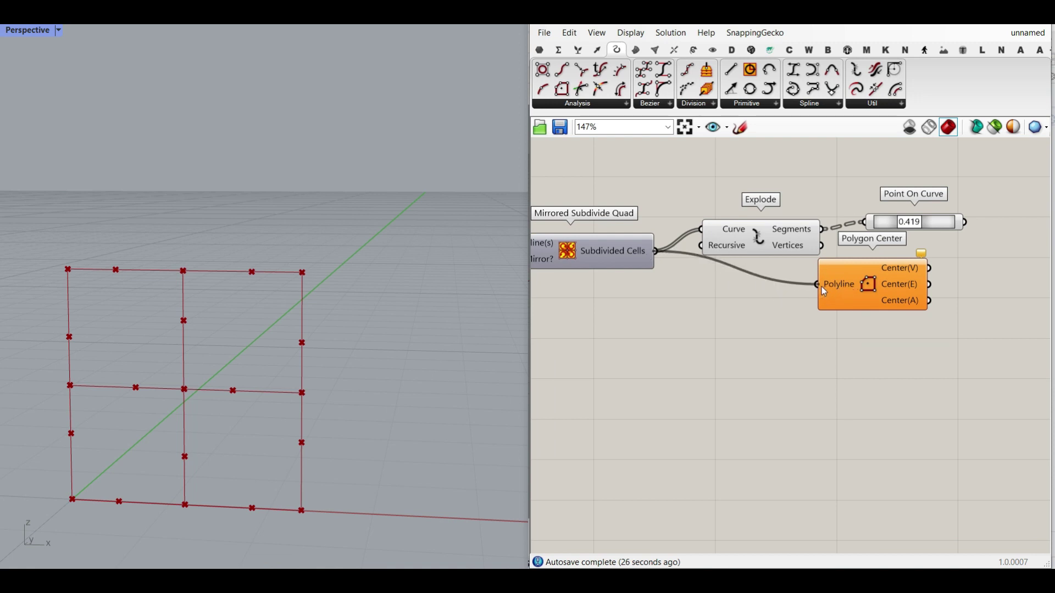
right_click_drag(848, 292, 676, 293)
left_click_drag(663, 282, 710, 306)
left_click(826, 266)
scroll(829, 269, "up", 2)
scroll(173, 273, "up", 4)
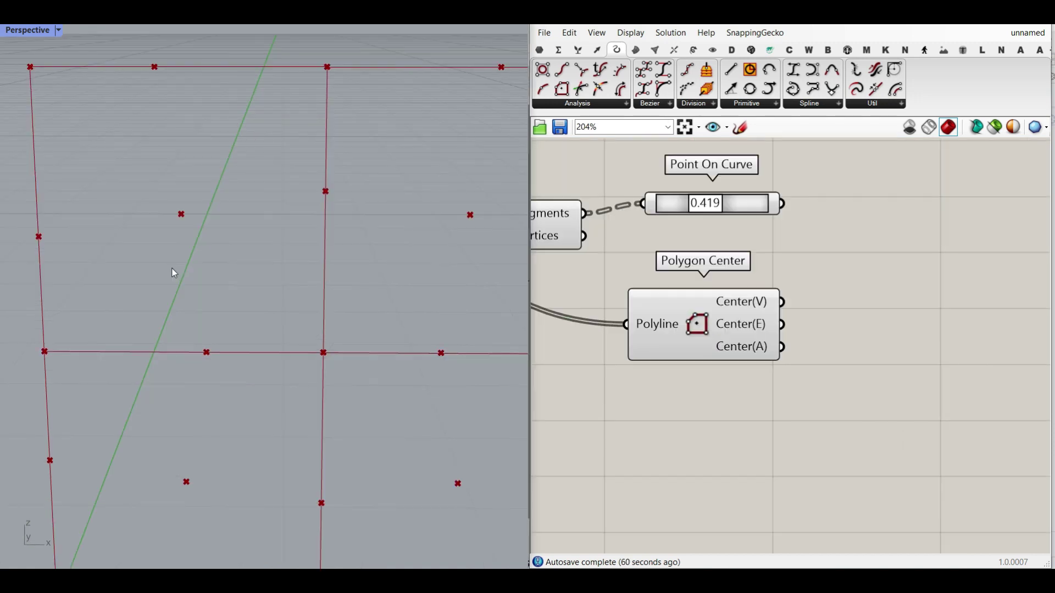
mouse_move(207, 353)
left_mouse_down()
mouse_move(41, 238)
mouse_move(145, 84)
mouse_move(273, 144)
left_mouse_up()
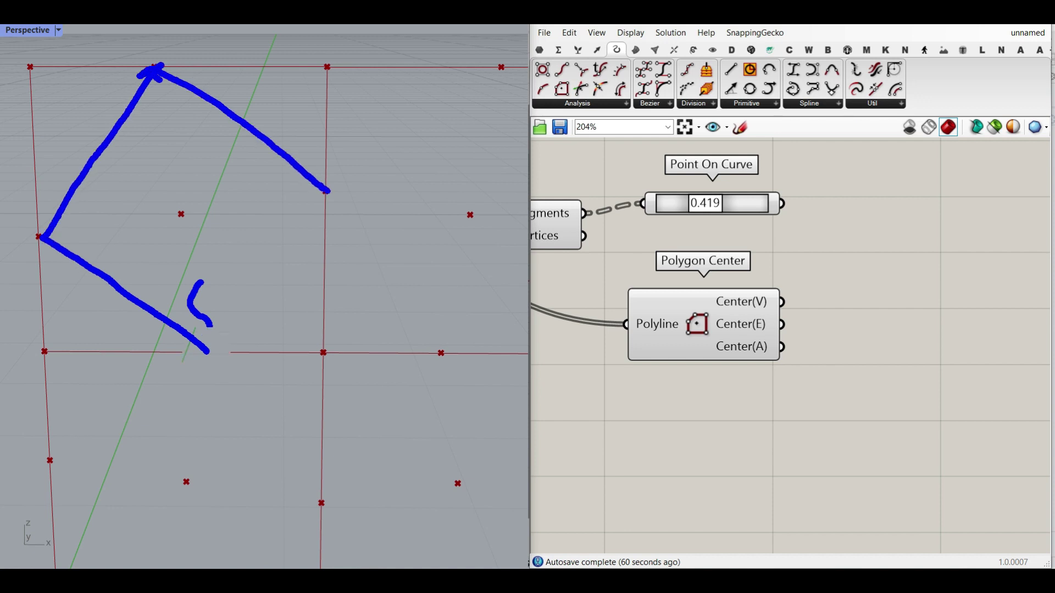
left_click_drag(297, 192, 183, 215)
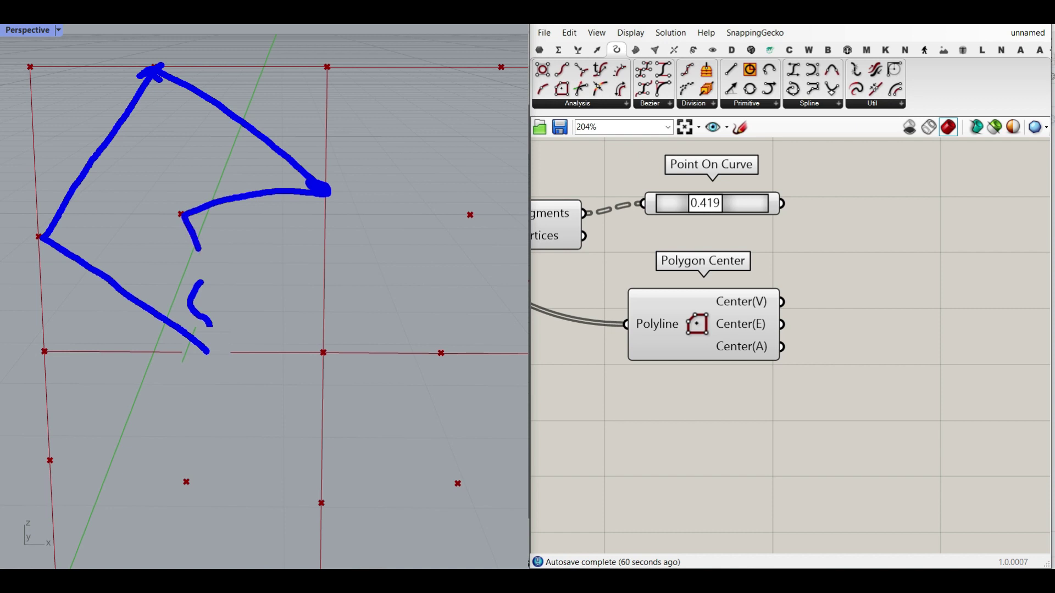
left_click_drag(199, 250, 203, 360)
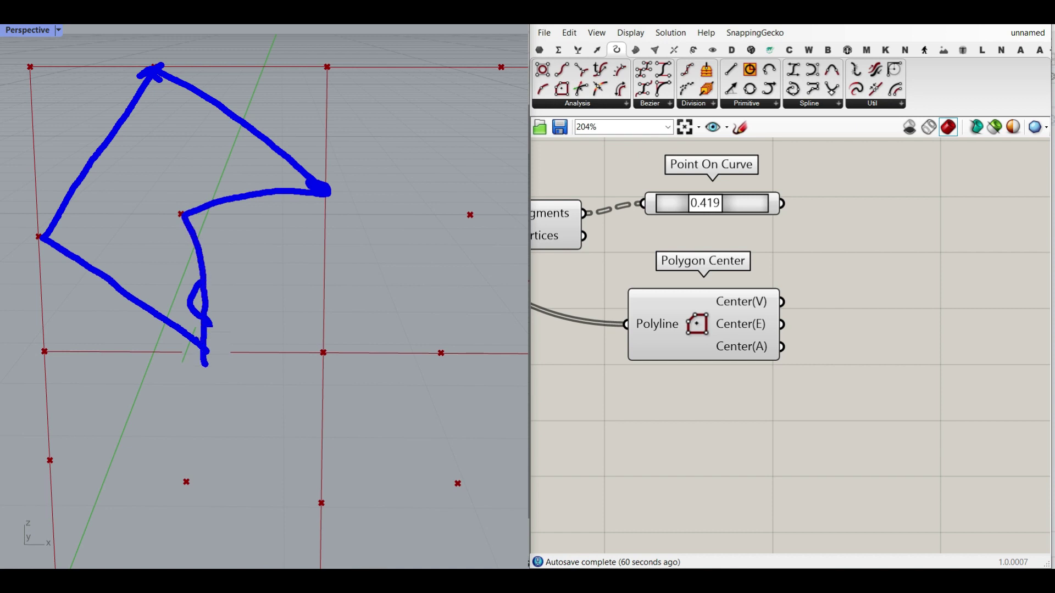
key("Escape")
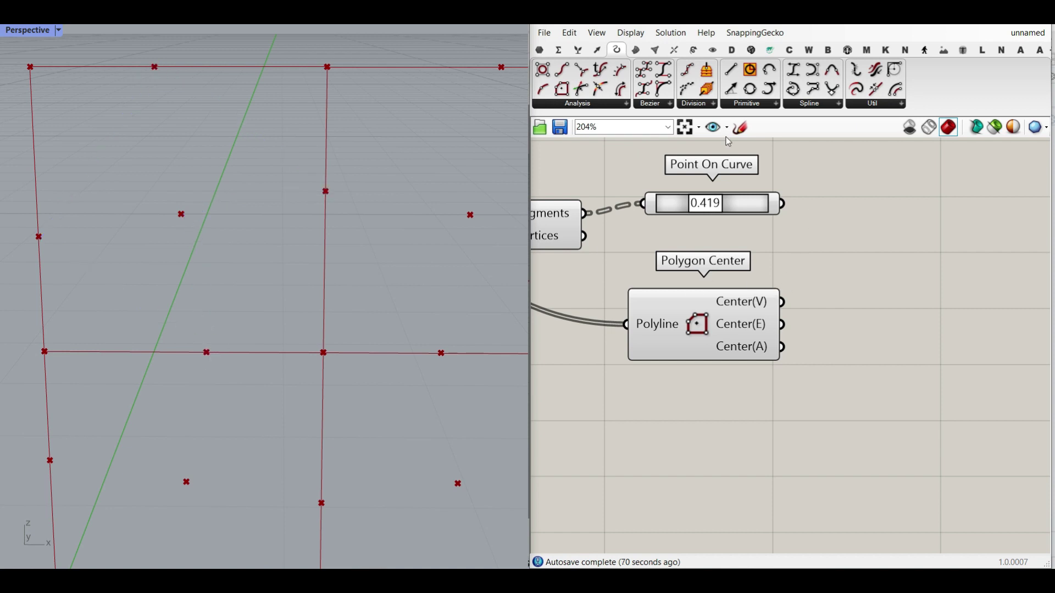
Add a PolyLine component and connect both Point On Curve and Polygon Center's Center(V) output to its Vertices input
left_click_drag(813, 89, 907, 302)
right_click_drag(779, 232, 678, 230)
left_click_drag(682, 202, 788, 252)
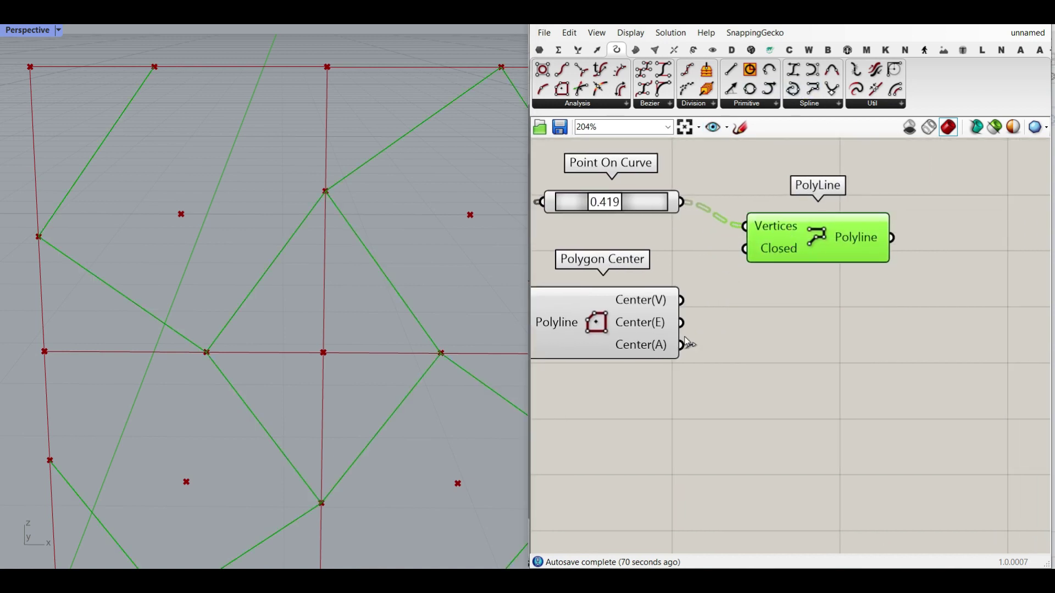
left_click_drag(683, 301, 744, 227)
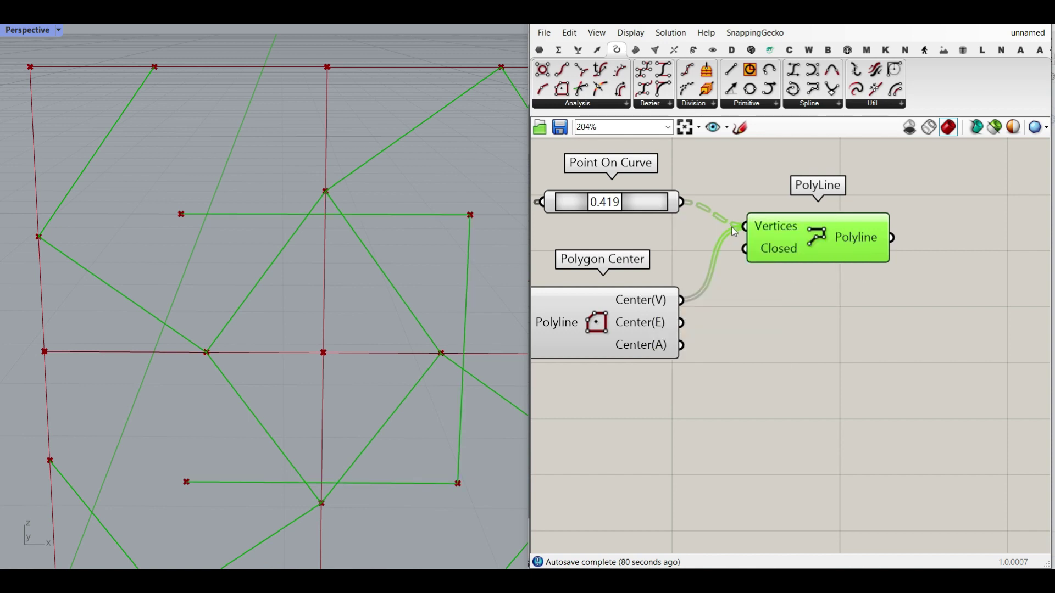
Graft the Center(V) output of Polygon Center and invert the Closed input of the PolyLine
scroll(745, 247, "up", 2)
right_click_drag(644, 293, 743, 307)
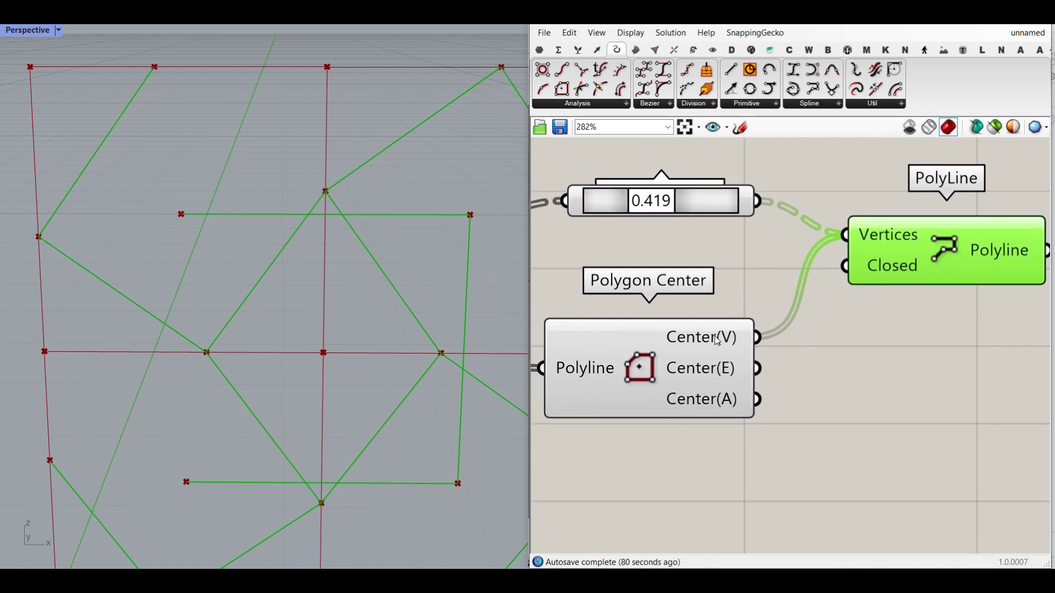
right_click(718, 332)
left_click(750, 418)
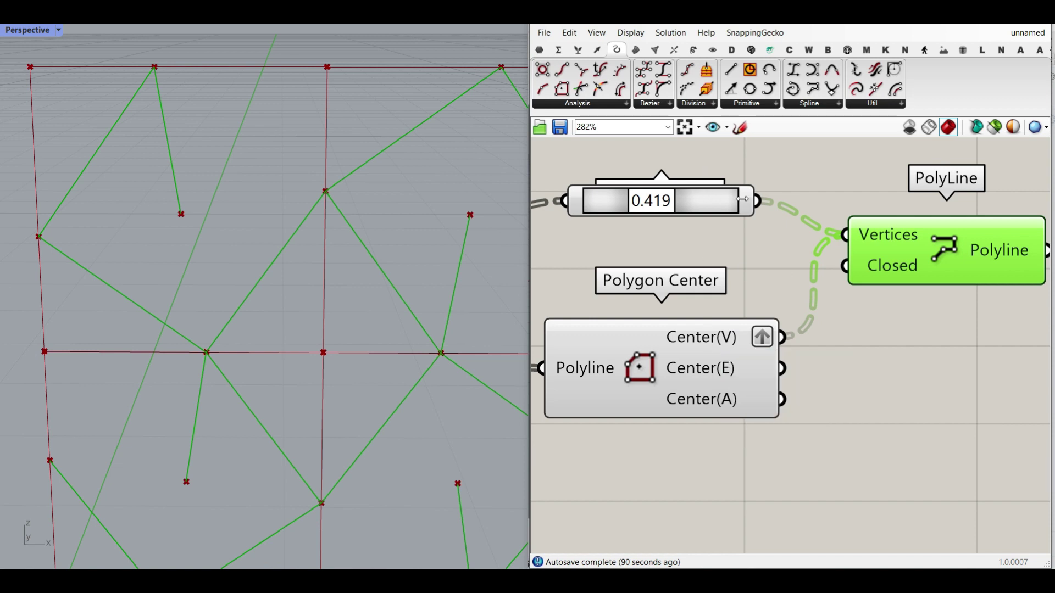
right_click(889, 267)
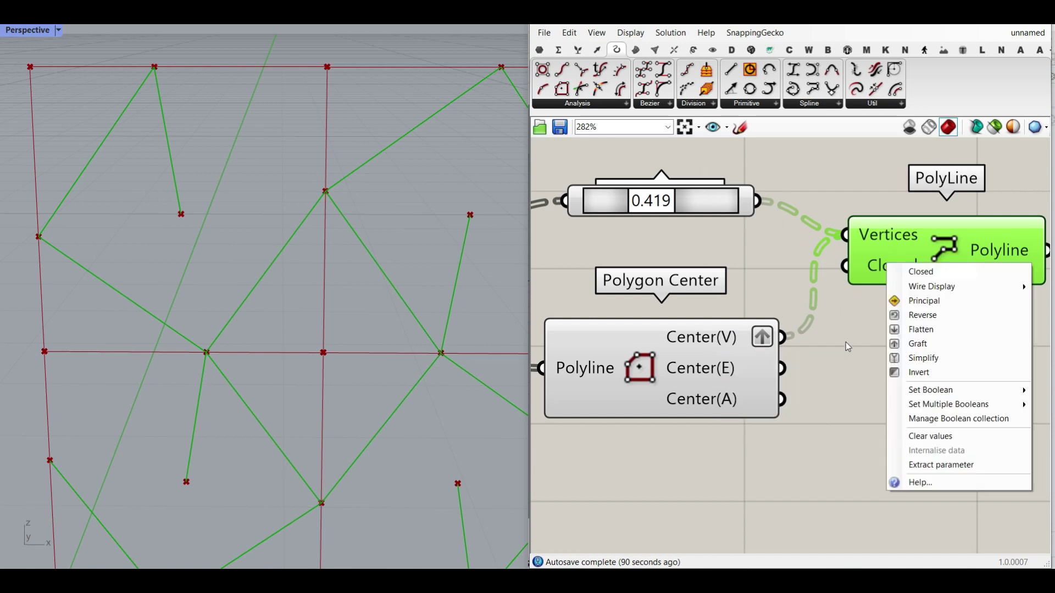
left_click(906, 373)
Add a Surface parameter after the PolyLine and feed it the closed polylines
right_click_drag(900, 291, 700, 316)
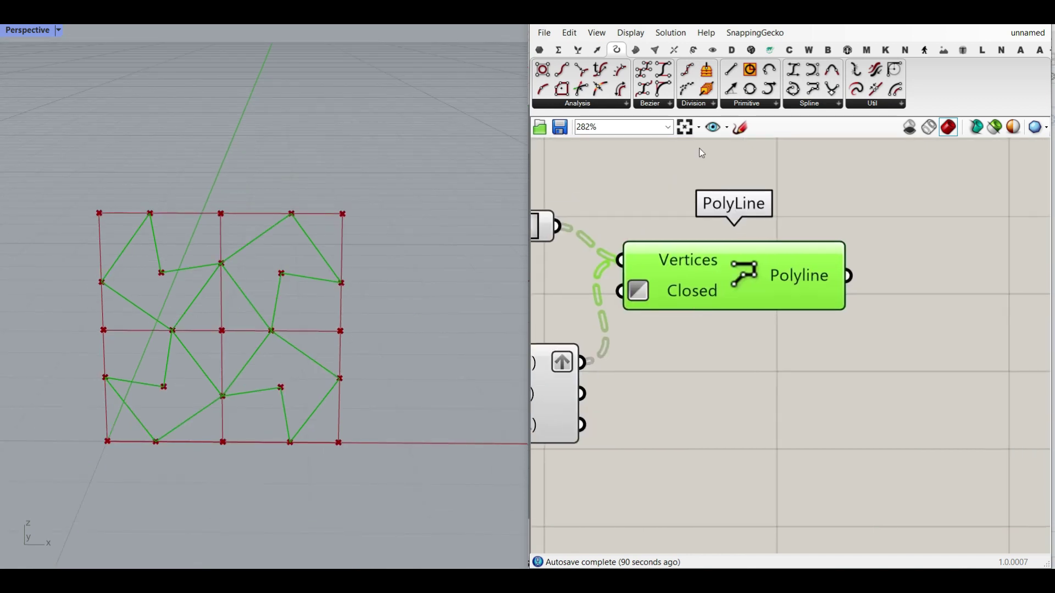
left_click(540, 51)
left_click(658, 69)
left_click_drag(849, 276, 915, 274)
left_click(949, 264)
Set Point On Curve to the upper end of its range and disable the previews of Explode, Point On Curve, Polygon Center and PolyLine
scroll(982, 301, "down", 6)
scroll(913, 270, "up", 7)
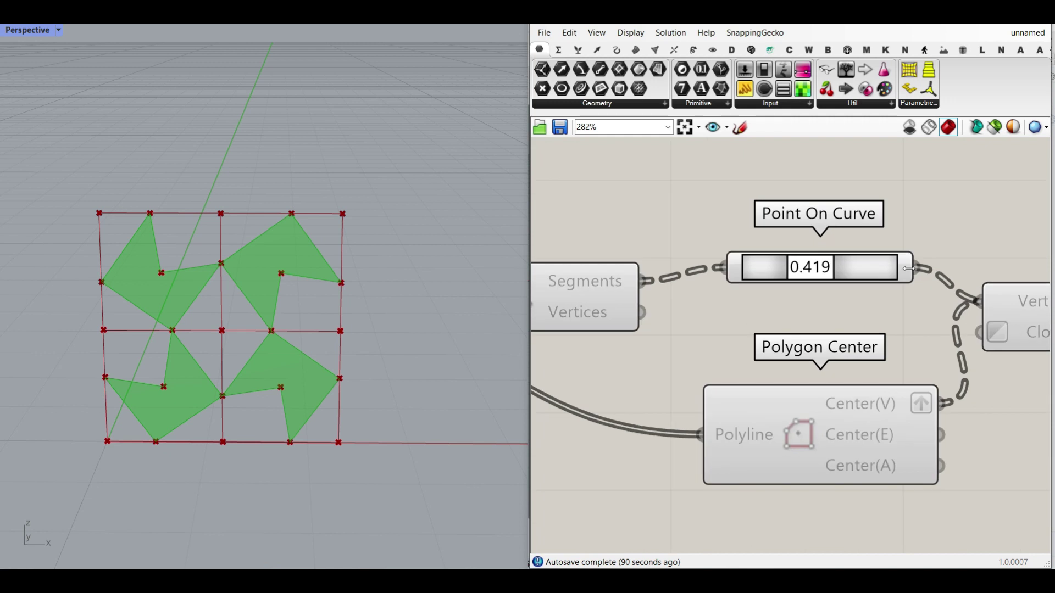
left_click_drag(767, 258, 885, 239)
scroll(724, 269, "down", 5)
left_click_drag(825, 224, 549, 400)
right_click(612, 220)
left_click(636, 244)
left_click(690, 220)
Set both the Extent X and Extent Y sliders of the Square grid to 4
right_click_drag(691, 220, 906, 217)
scroll(906, 216, "down", 3)
right_click_drag(718, 244, 895, 242)
scroll(896, 243, "up", 6)
scroll(825, 246, "down", 6)
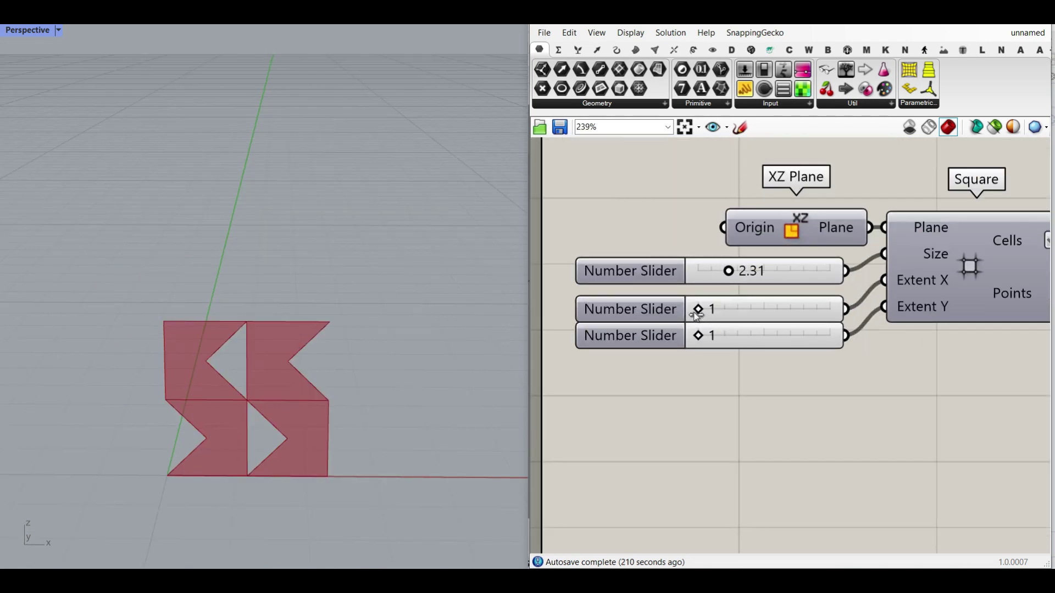
left_click_drag(696, 313, 735, 337)
scroll(245, 337, "down", 8)
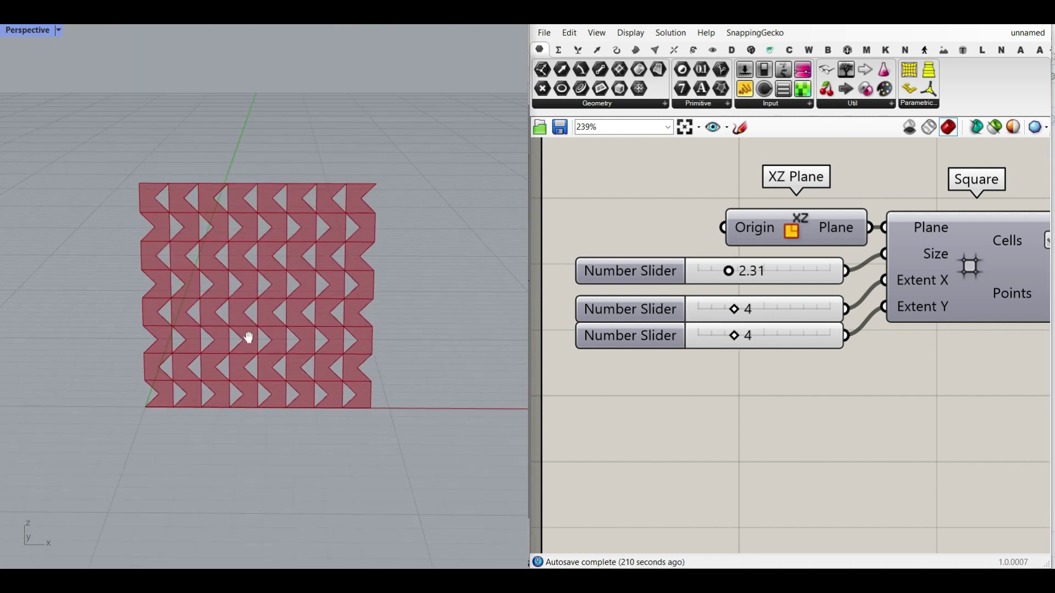
Set the Point On Curve parameter to the lower end of its range
scroll(248, 336, "up", 4)
scroll(809, 348, "down", 3)
right_click_drag(951, 336, 780, 327)
right_click_drag(940, 320, 781, 327)
scroll(934, 294, "up", 3)
left_click_drag(869, 279, 694, 283)
scroll(793, 337, "down", 5)
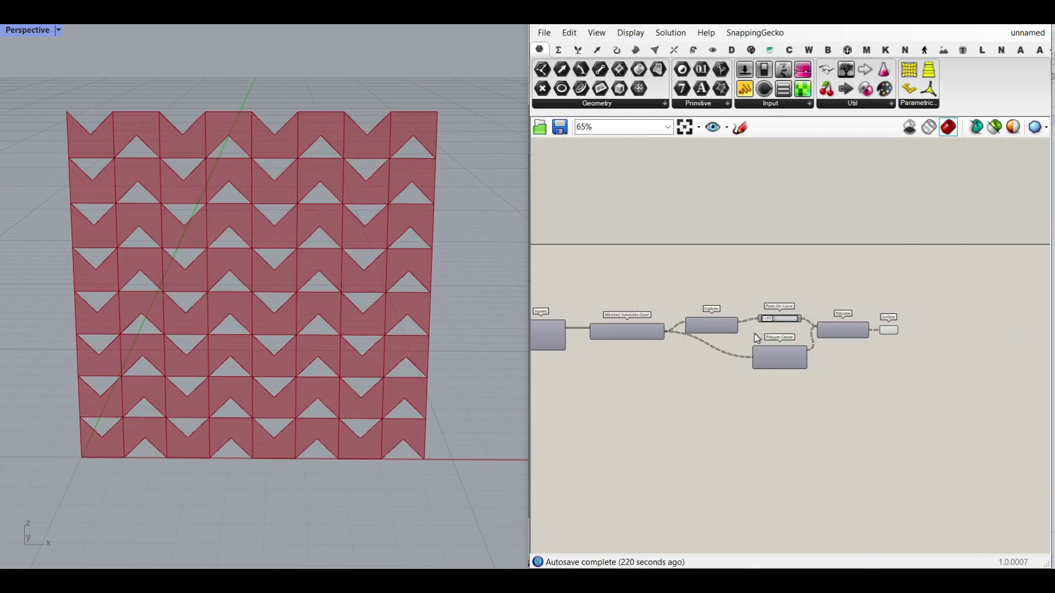
scroll(279, 336, "up", 4)
scroll(293, 367, "down", 4)
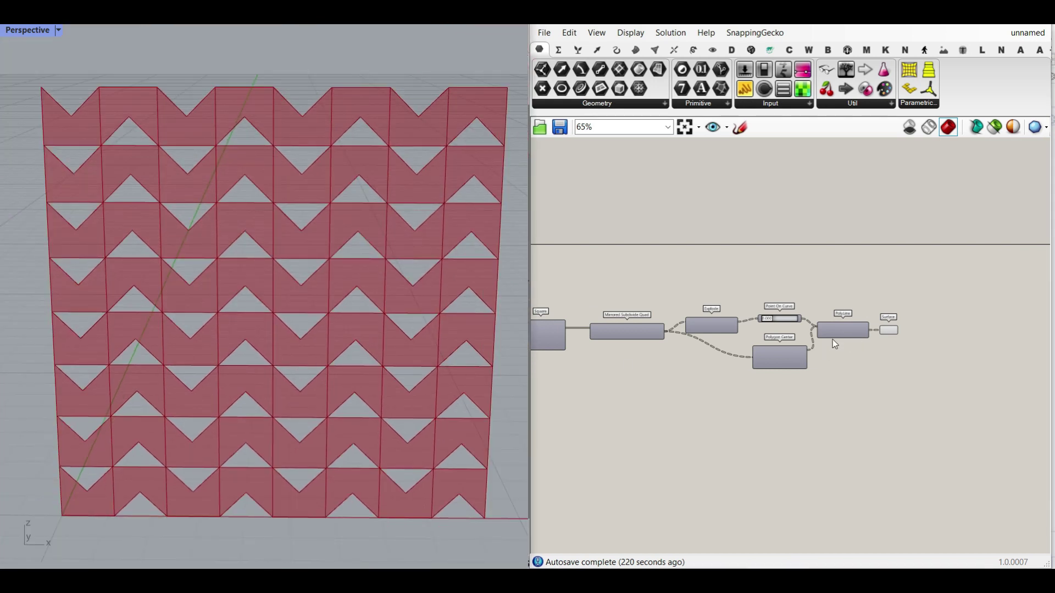
Delete all components after Mirrored Subdivide Quad and enable the preview of Mirrored Subdivide Quad
left_click_drag(926, 287, 680, 404)
scroll(654, 395, "up", 2)
key("Delete")
scroll(628, 312, "up", 2)
right_click(592, 300)
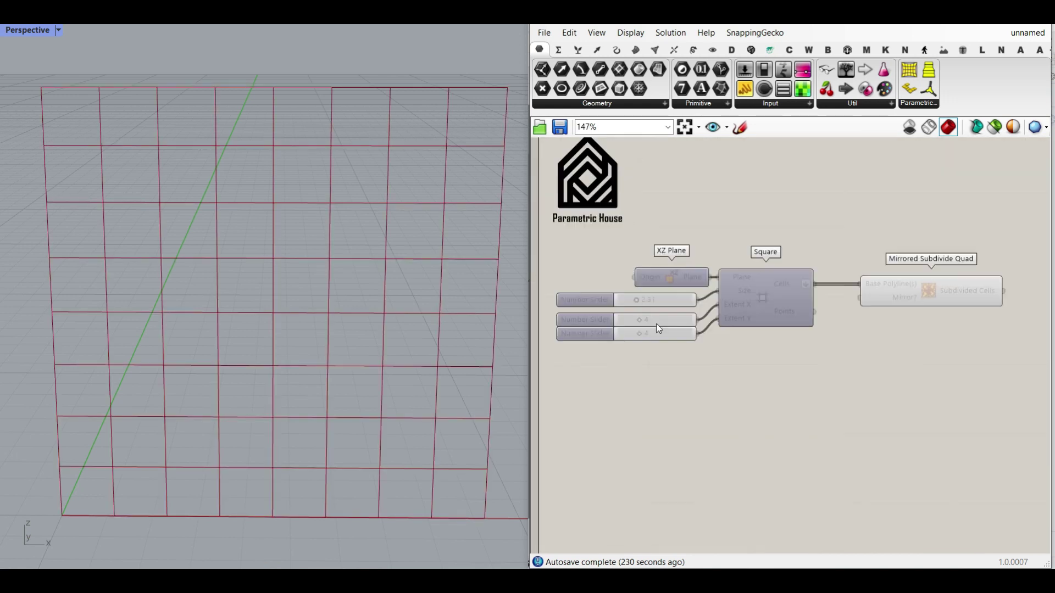
Reduce both Extent X and Extent Y to 1 and inspect the data of the Subdivided Cells output
scroll(638, 330, "up", 3)
left_click_drag(643, 317, 609, 340)
scroll(356, 330, "up", 5)
right_click_drag(911, 281, 676, 256)
mouse_move(693, 258)
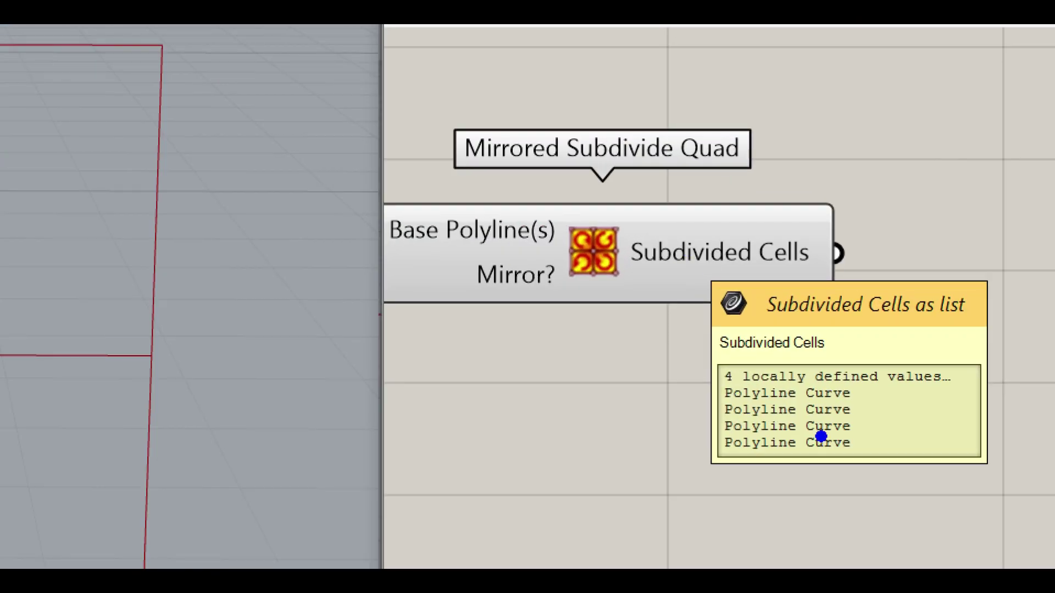
mouse_move(456, 358)
left_mouse_down()
mouse_move(636, 517)
mouse_move(454, 373)
left_mouse_up()
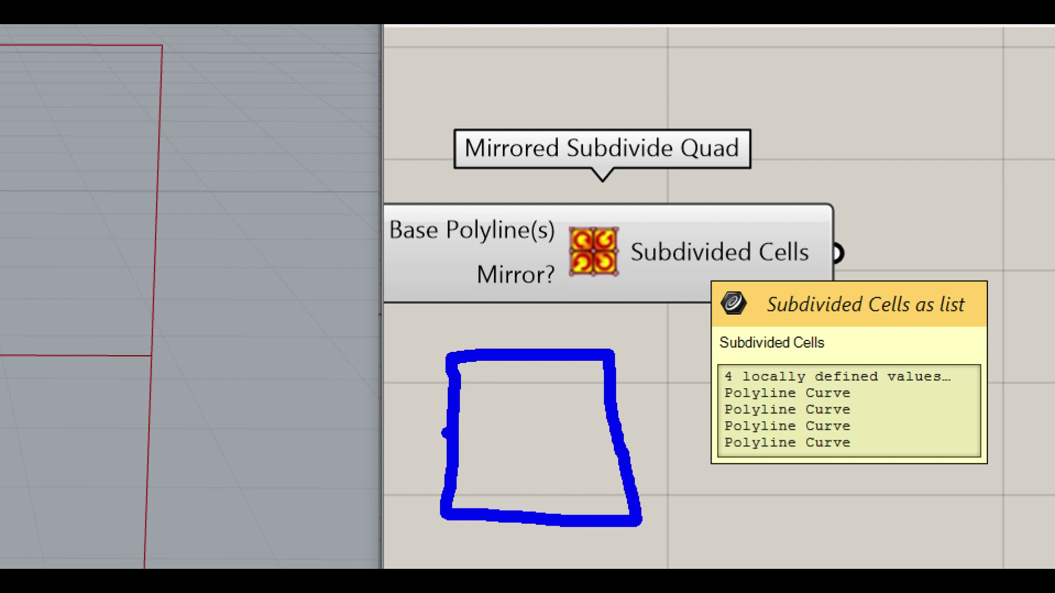
left_click_drag(442, 433, 612, 432)
left_click_drag(531, 344, 535, 503)
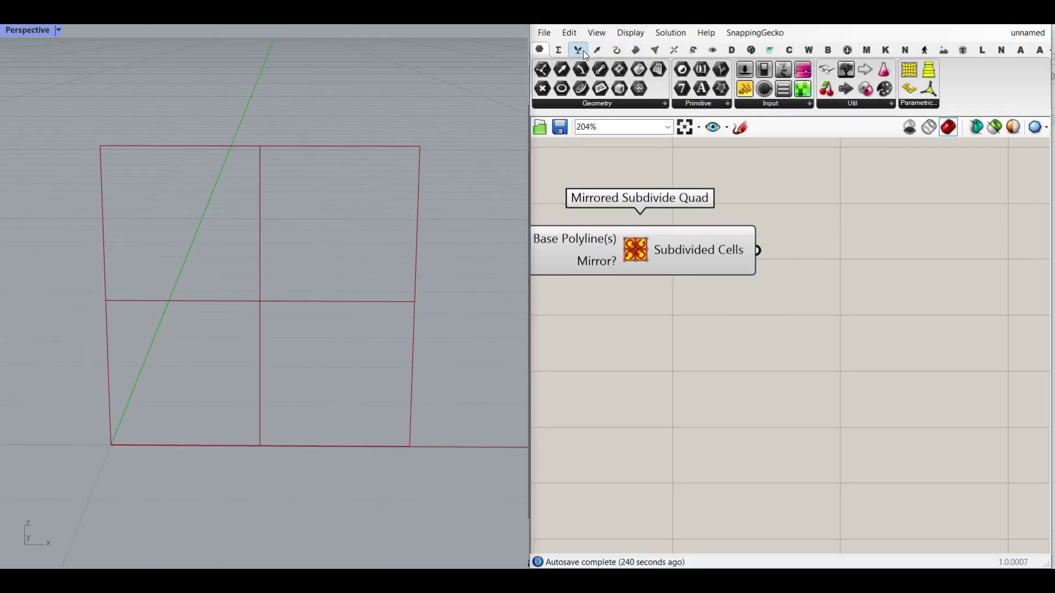
Add a List Item component after Mirrored Subdivide Quad and connect Subdivided Cells to its List input
left_click(582, 50)
left_click_drag(542, 70, 867, 282)
left_click_drag(775, 255, 805, 255)
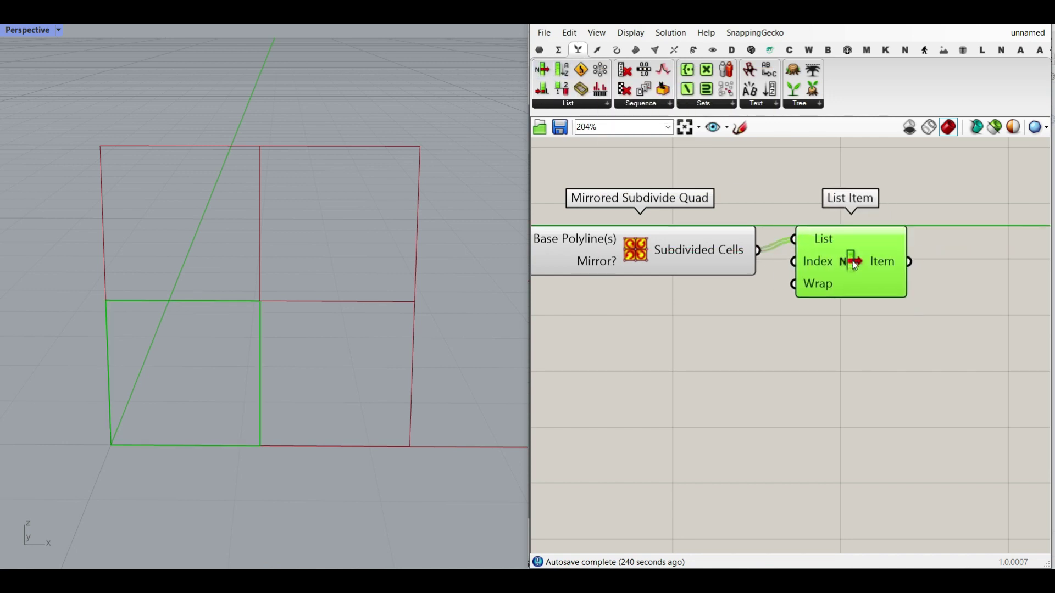
Extend the List Item component with the additional outputs +1, +2 and +3
scroll(844, 291, "up", 4)
left_click(872, 323)
left_click(872, 326)
left_click(872, 329)
scroll(869, 374, "down", 3)
left_click_drag(870, 286, 847, 287)
Add a Surface parameter and connect the i and +2 outputs of List Item to it
left_click(541, 51)
left_click_drag(657, 69, 957, 281)
right_click_drag(934, 296, 784, 296)
left_click_drag(748, 294, 816, 280, "shift")
left_click_drag(749, 264, 810, 274)
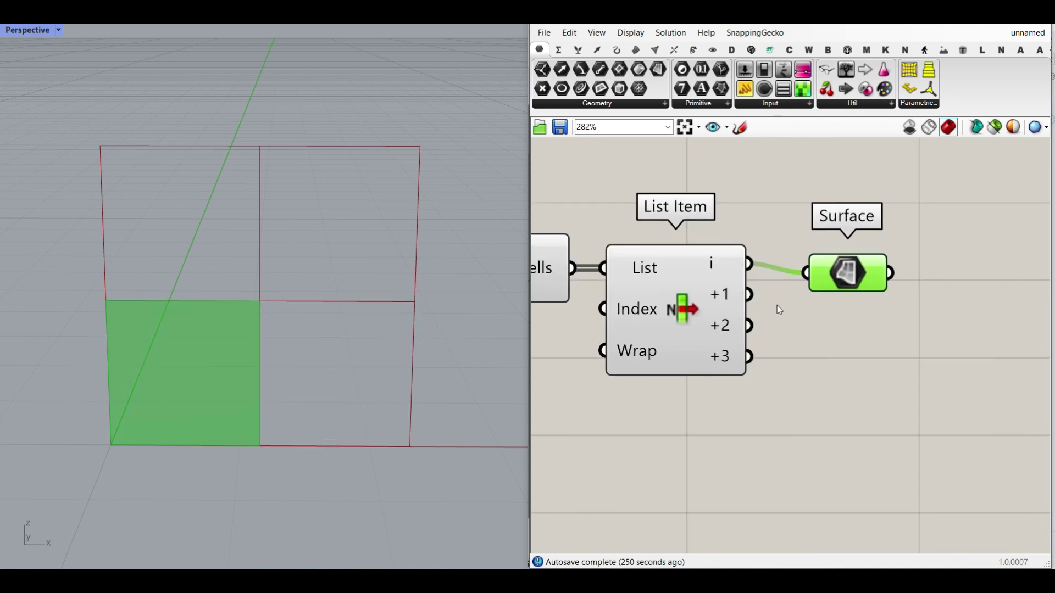
left_click_drag(754, 330, 846, 266, "shift")
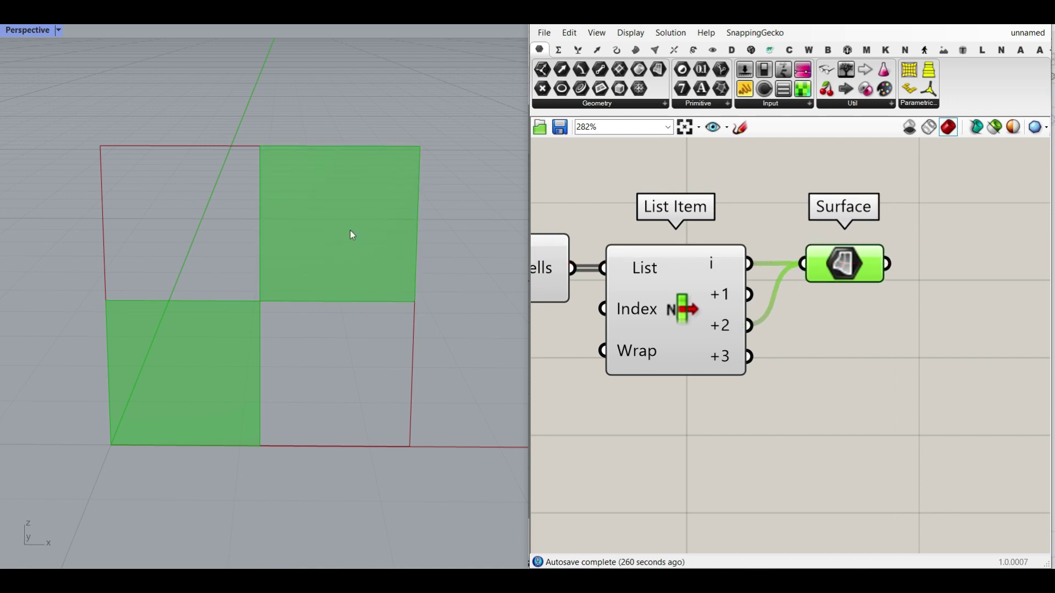
Place a second Surface parameter below the first and connect the +1 and +3 outputs of List Item to it
left_click(855, 341)
left_click_drag(752, 297, 809, 341)
left_click_drag(752, 358, 850, 339, "shift")
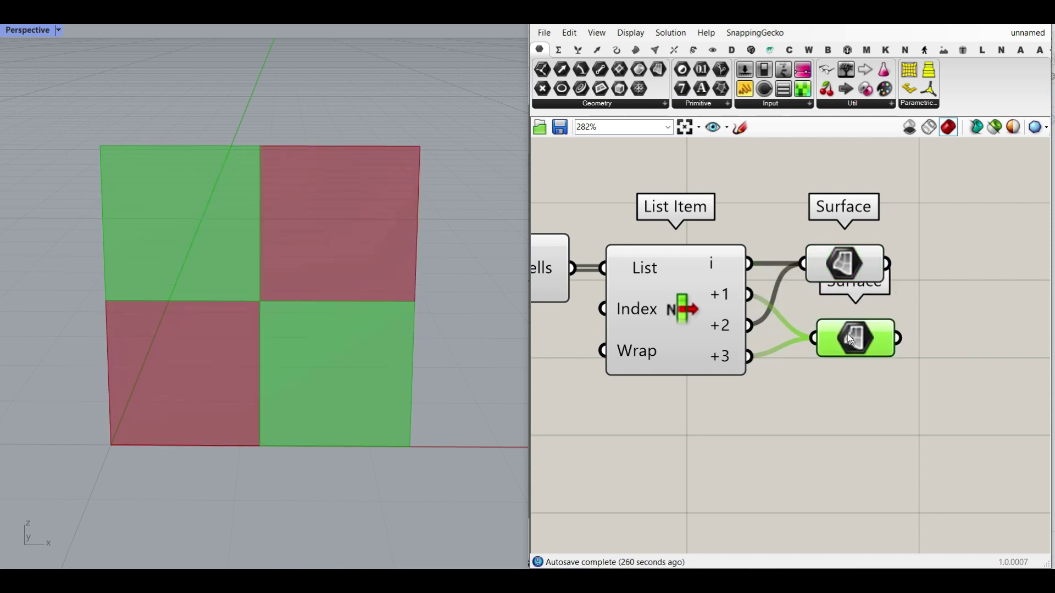
Increase both the Extent X and Extent Y sliders of the Square grid to 3
right_click_drag(262, 324, 251, 318)
scroll(680, 274, "down", 3)
right_click_drag(656, 289, 792, 284)
scroll(641, 299, "up", 2)
left_click_drag(641, 299, 662, 325)
scroll(229, 321, "down", 8)
right_click_drag(459, 285, 374, 332, "shift")
Examine the checkerboard facade in perspective along with the Mirrored Subdivide Quad and List Item part of the definition
right_click_drag(770, 260, 610, 269)
scroll(610, 269, "down", 3)
right_click_drag(835, 264, 626, 277)
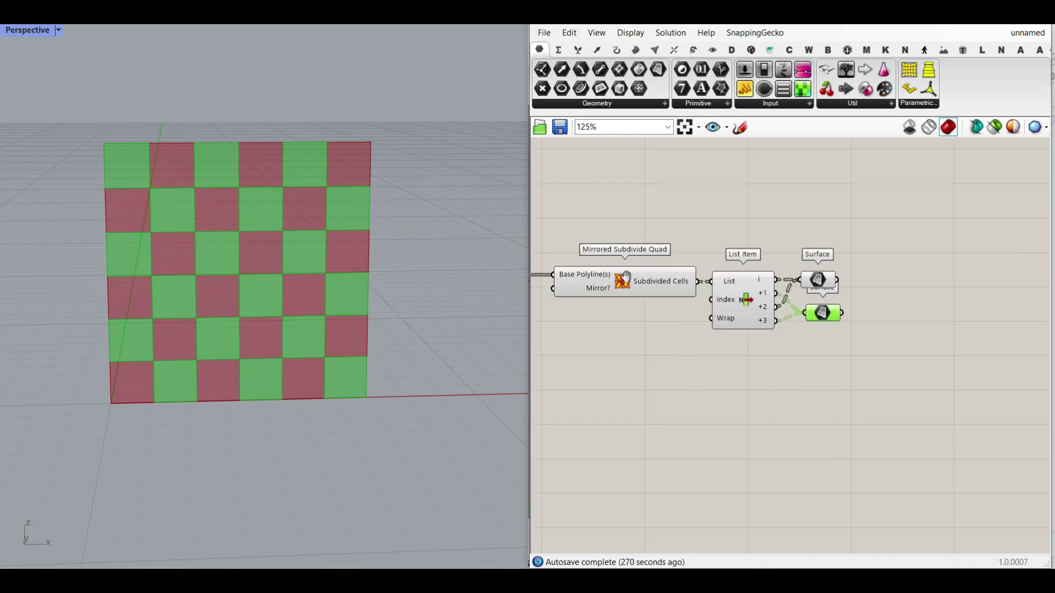
scroll(760, 305, "up", 3)
right_click_drag(281, 353, 270, 315)
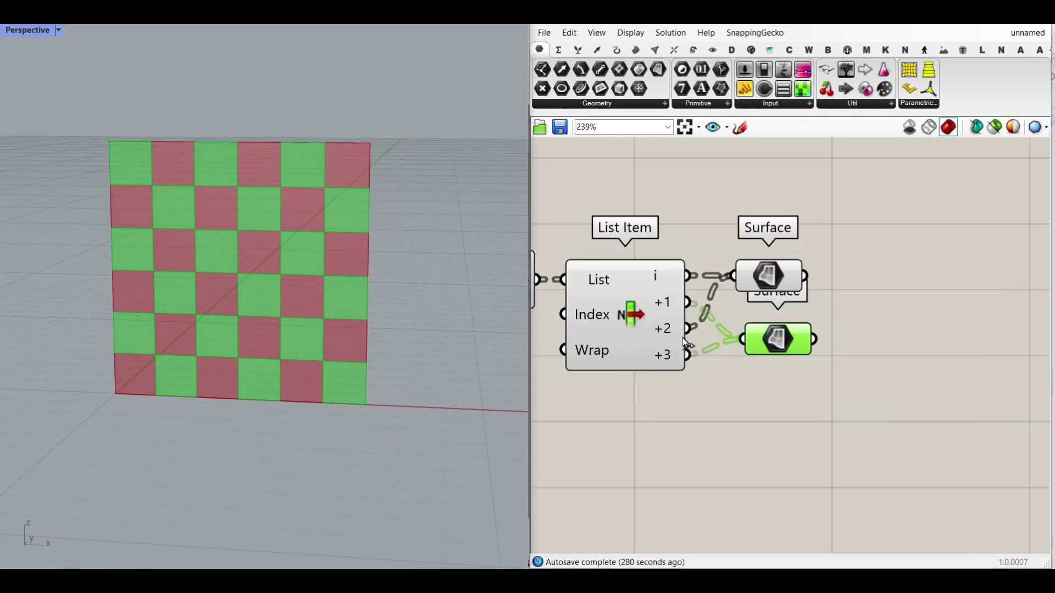
right_click_drag(685, 343, 855, 345)
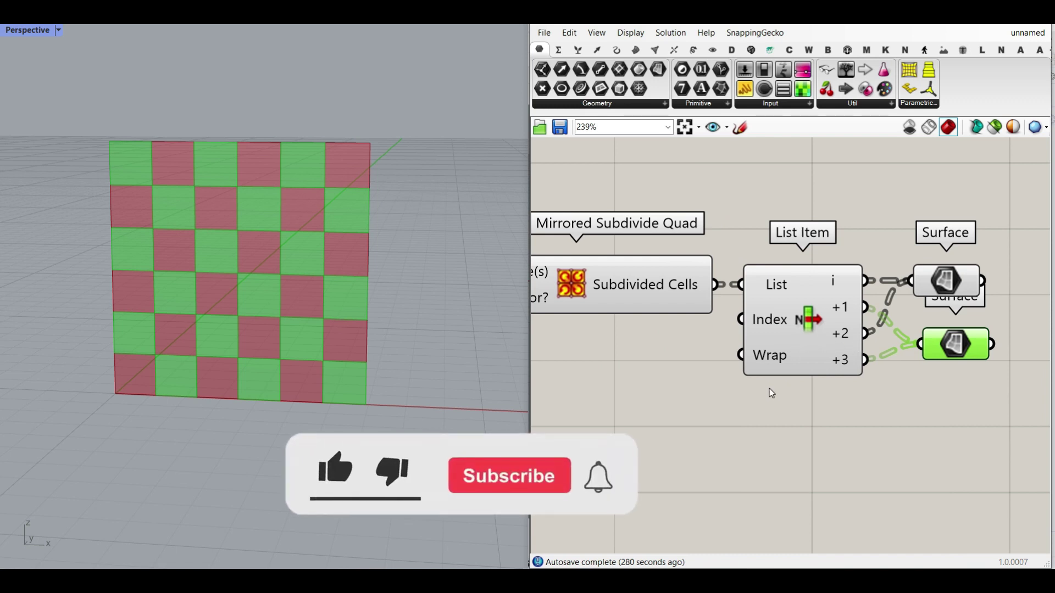
right_click_drag(710, 367, 855, 356)
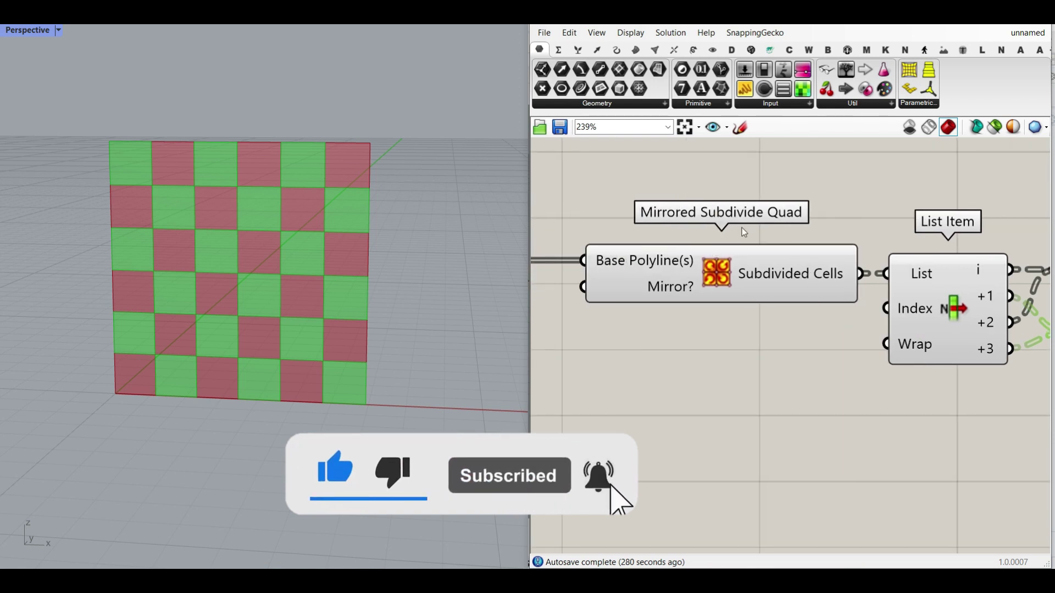
left_click(751, 50)
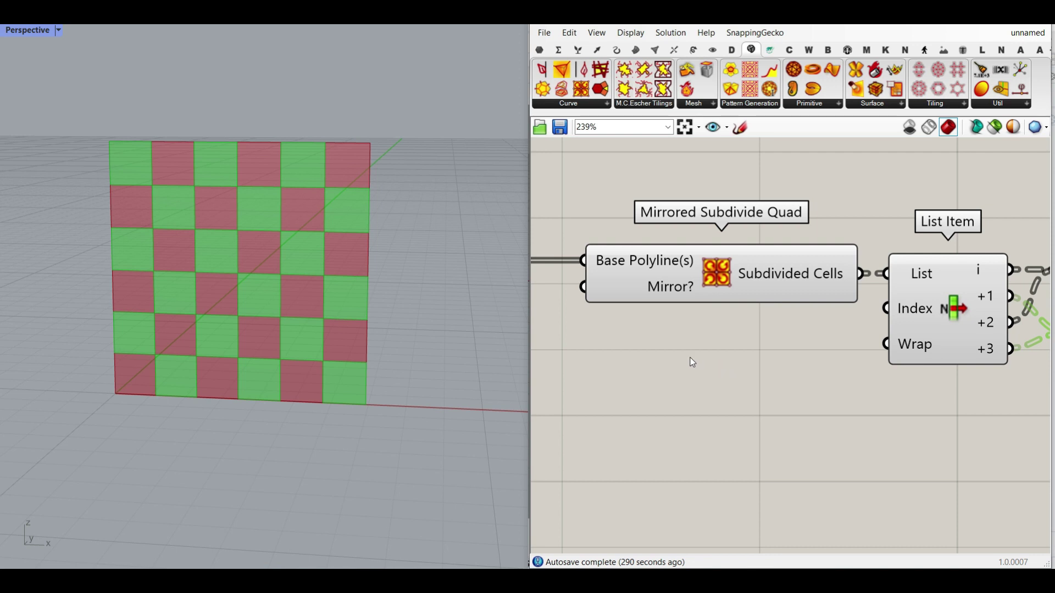
mouse_move(297, 355)
right_mouse_down()
mouse_move(327, 321)
mouse_move(323, 333)
mouse_move(283, 313)
mouse_move(306, 338)
right_mouse_up()
scroll(264, 289, "up", 4)
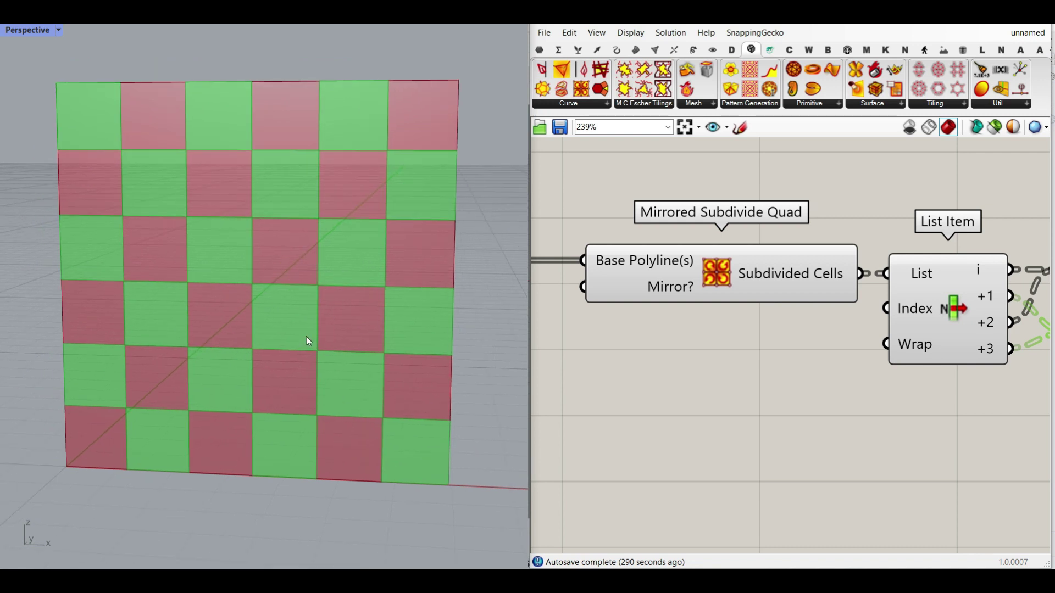